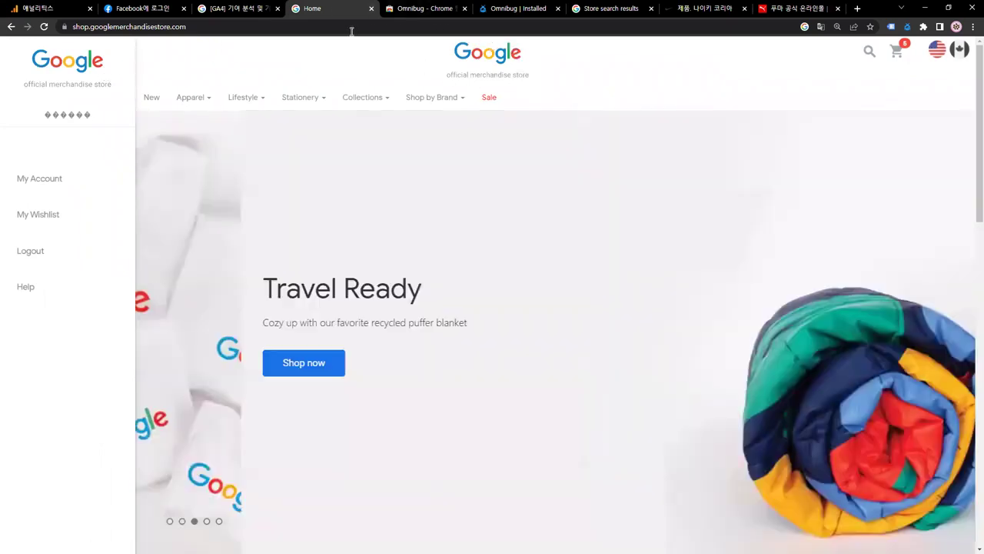
Open the Omnibug panel in the browser's developer tools for the Google merchandise store and widen the docked area.
mouse_move(237, 104)
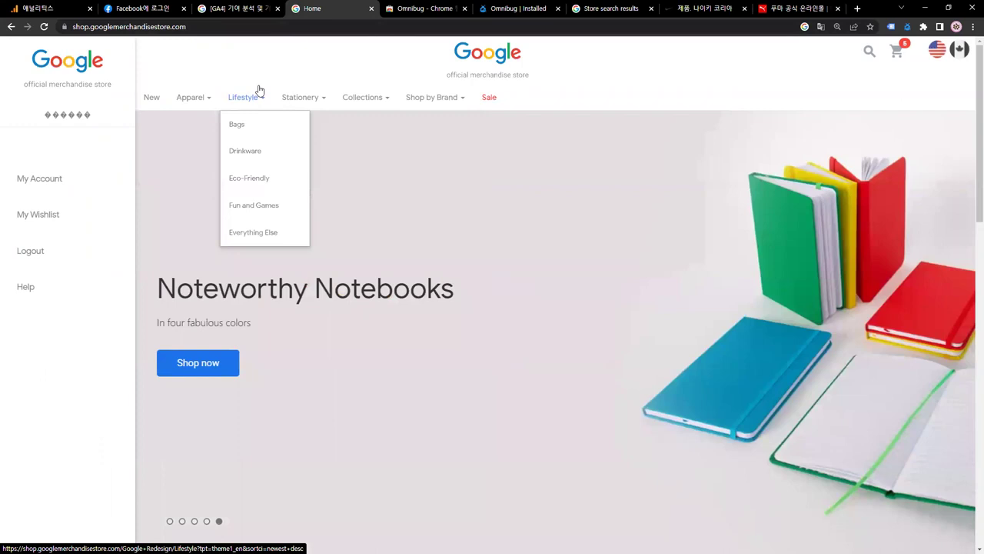
key("F12")
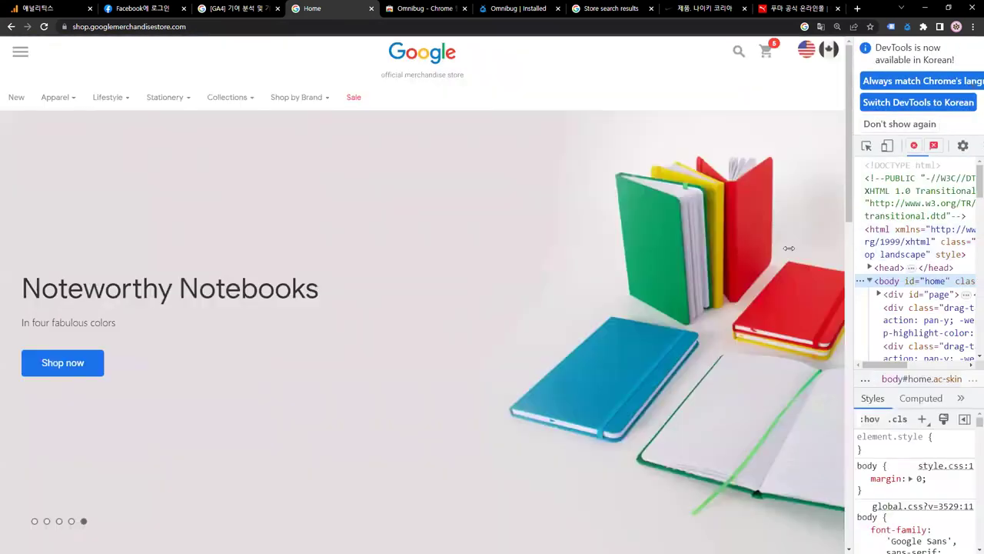
left_click_drag(854, 249, 703, 235)
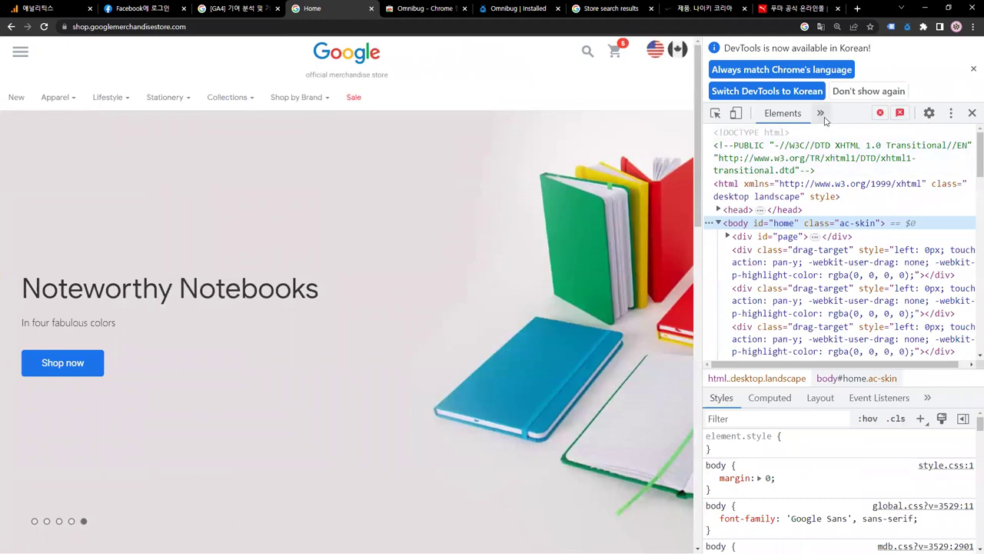
left_click(824, 119)
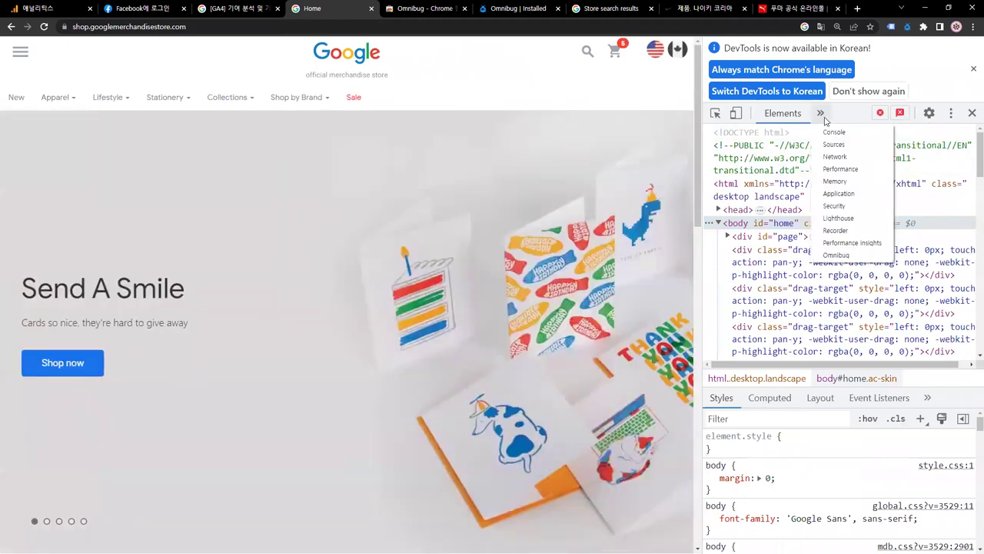
left_click(836, 255)
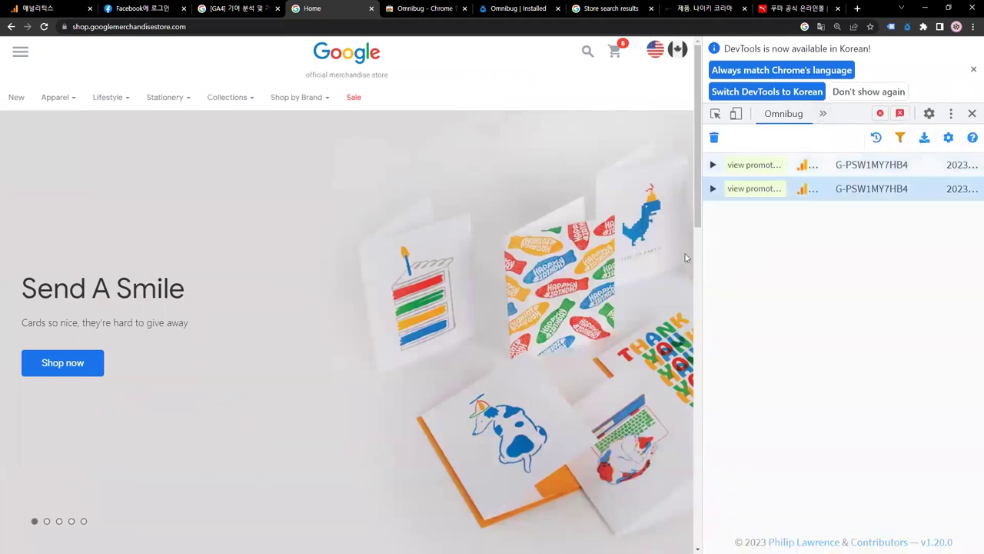
left_click_drag(704, 252, 616, 251)
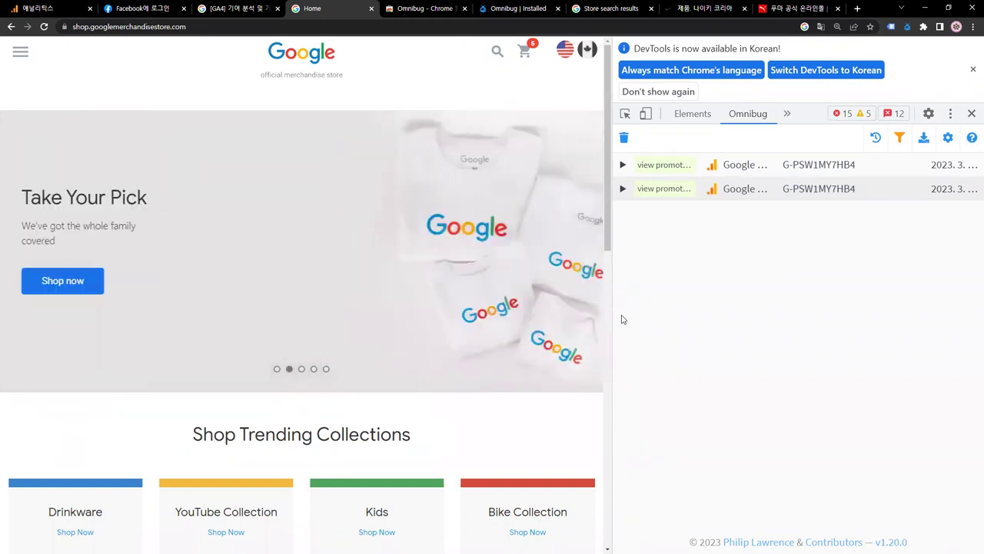
left_click_drag(615, 314, 617, 315)
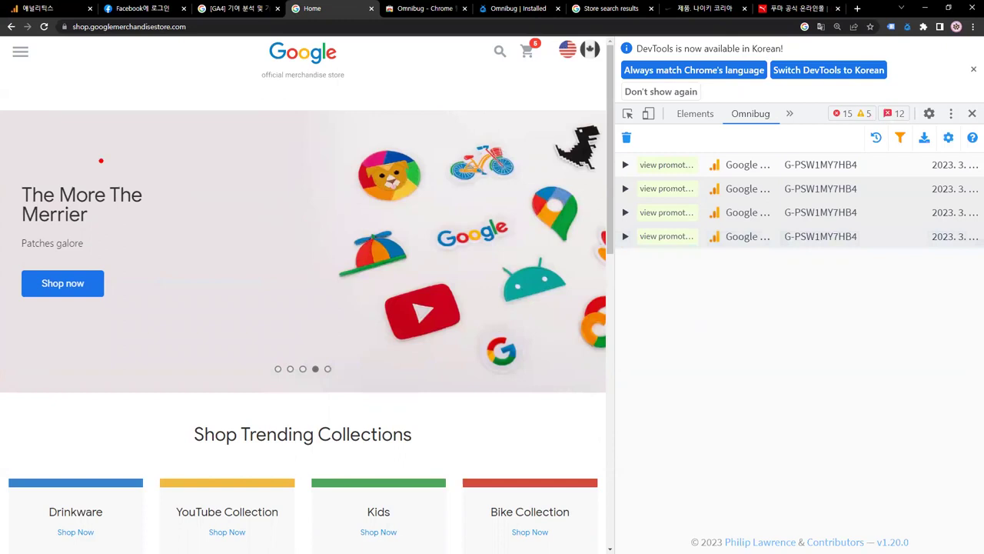
mouse_move(35, 120)
left_mouse_down()
mouse_move(206, 195)
mouse_move(519, 388)
left_mouse_up()
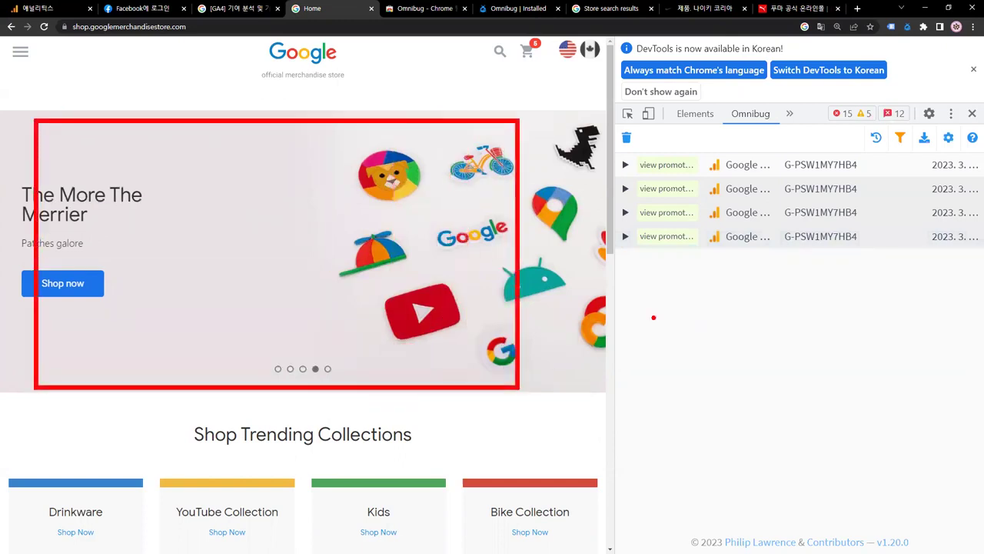
left_click_drag(632, 155, 699, 172)
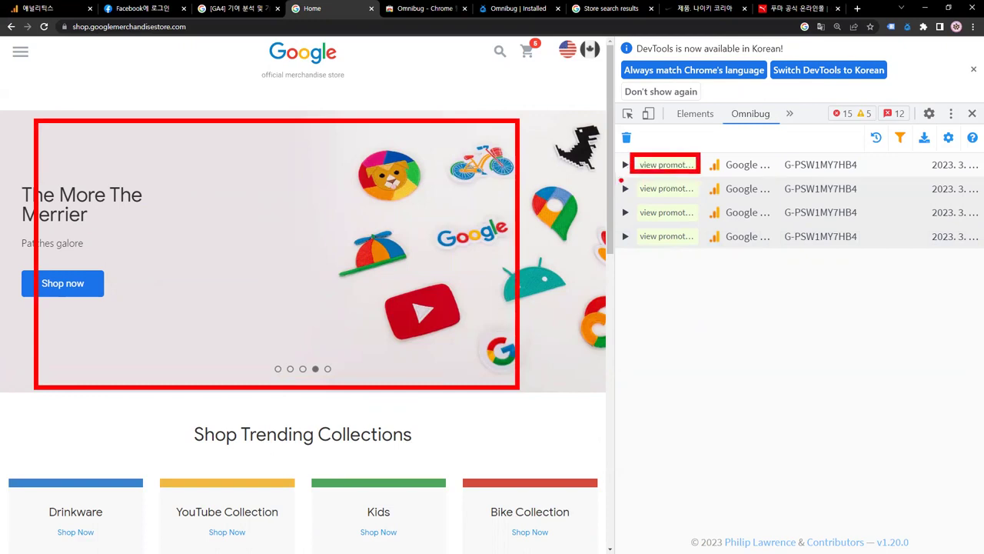
mouse_move(632, 179)
left_mouse_down()
mouse_move(713, 204)
mouse_move(705, 199)
left_mouse_up()
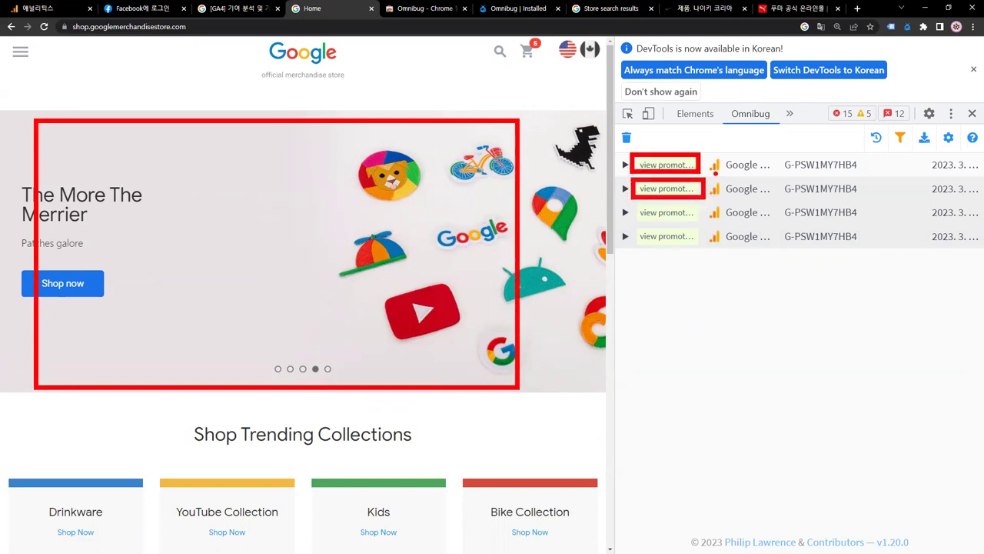
key("Escape")
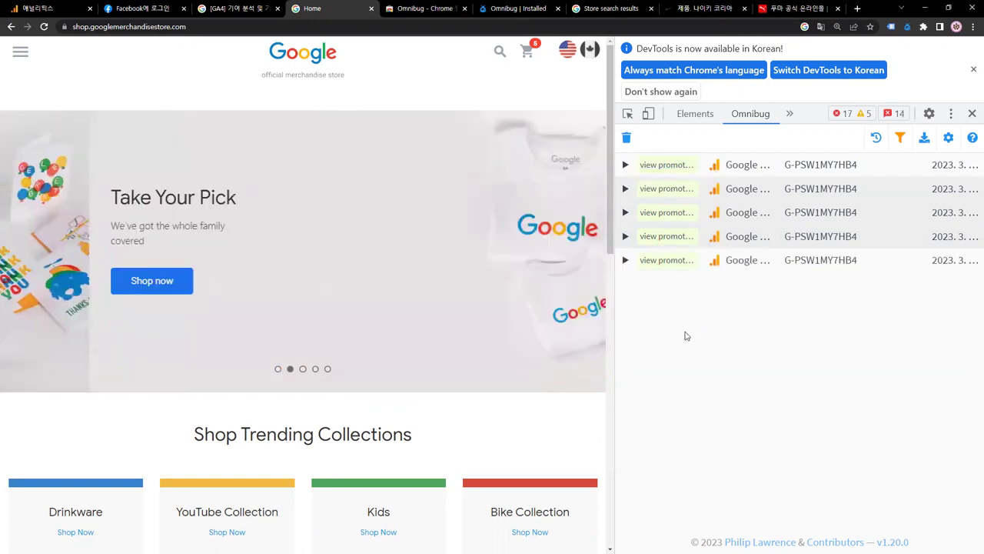
Step through all five homepage banner slides in order while Omnibug records requests.
left_click(277, 370)
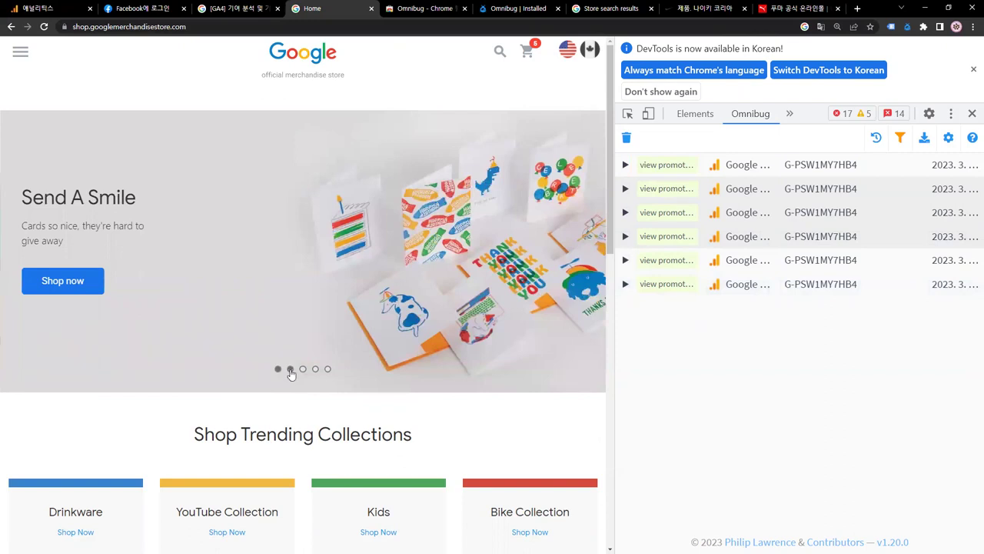
left_click(290, 369)
left_click(303, 369)
left_click(316, 369)
left_click(327, 369)
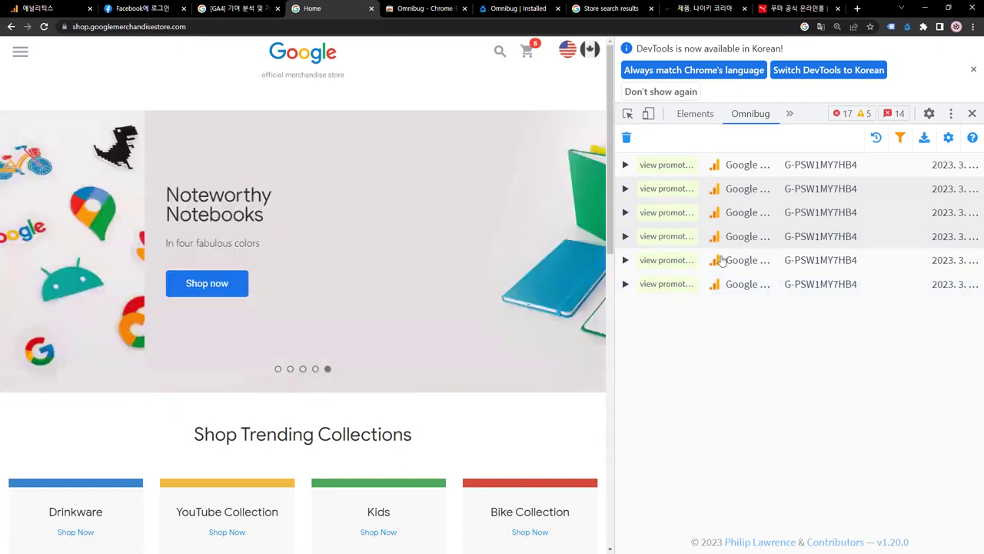
Expand a view promotion request in Omnibug, check its Hit Type, and collapse it again.
left_click(670, 222)
scroll(870, 307, "down", 3)
left_click_drag(852, 286, 920, 287)
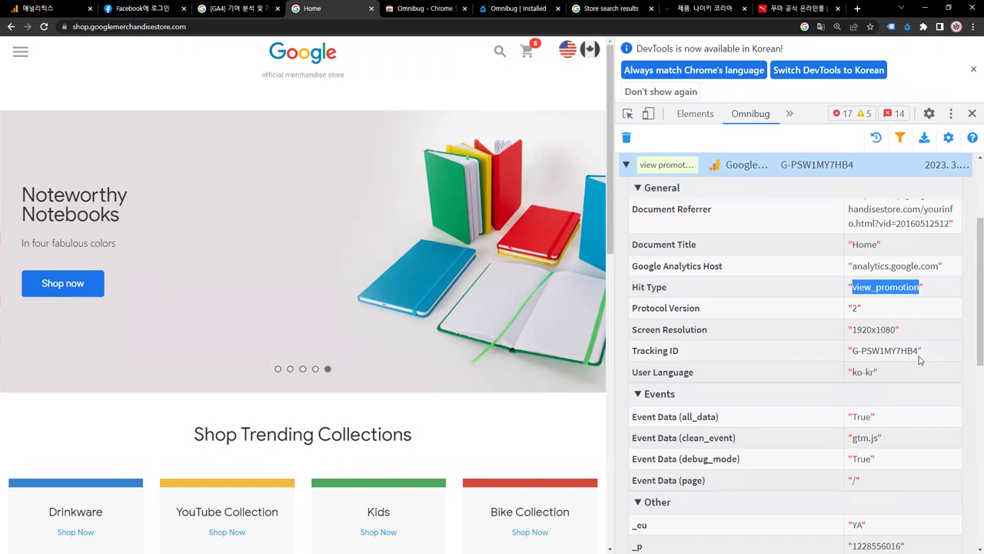
left_click(627, 165)
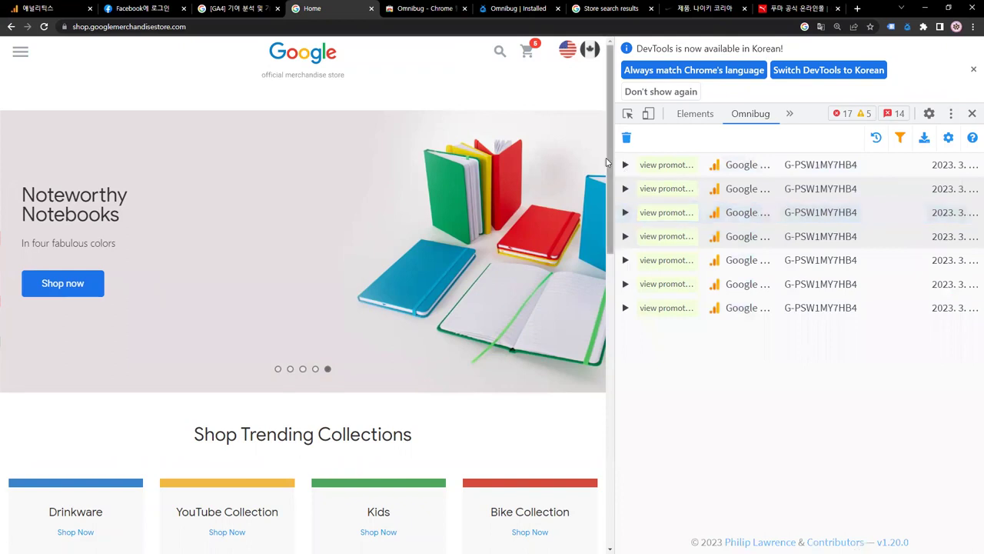
Clear the recorded Omnibug requests and load the store's Lifestyle category page with the request panel kept readable.
left_click_drag(613, 141, 733, 145)
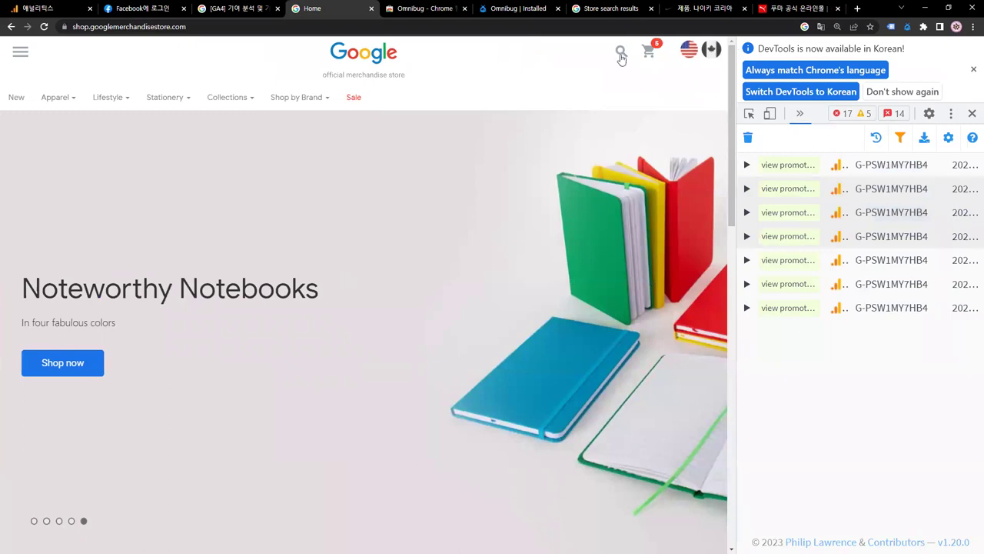
mouse_move(110, 96)
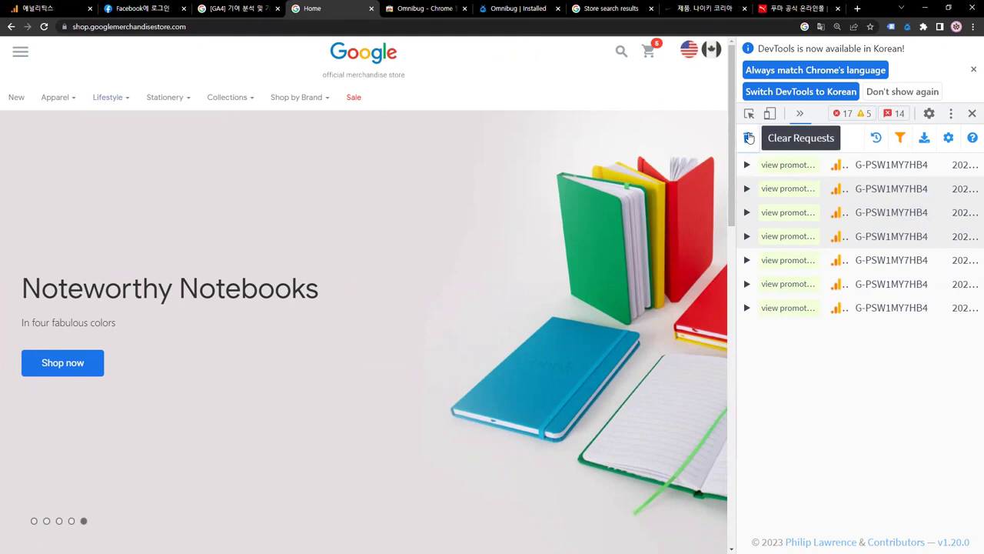
left_click(749, 137)
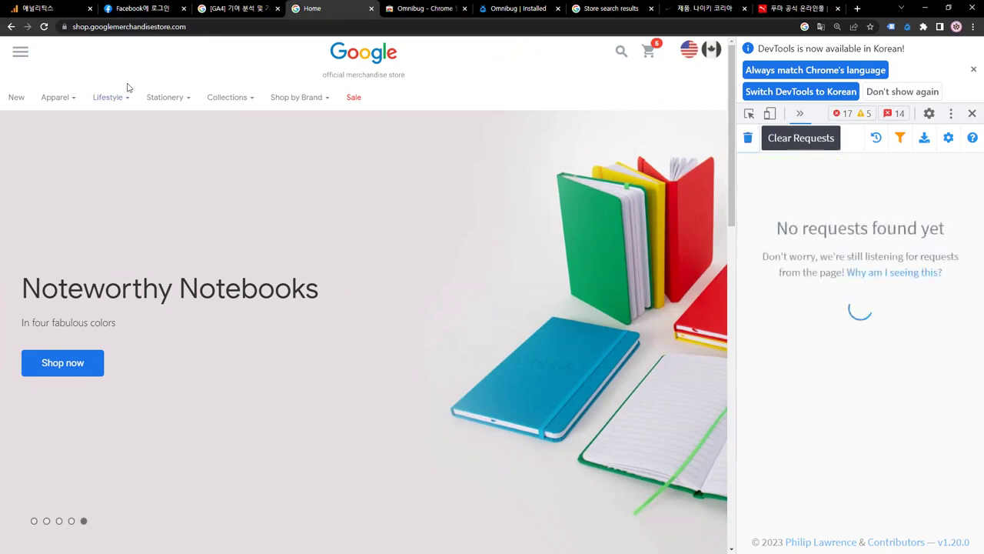
left_click(106, 98)
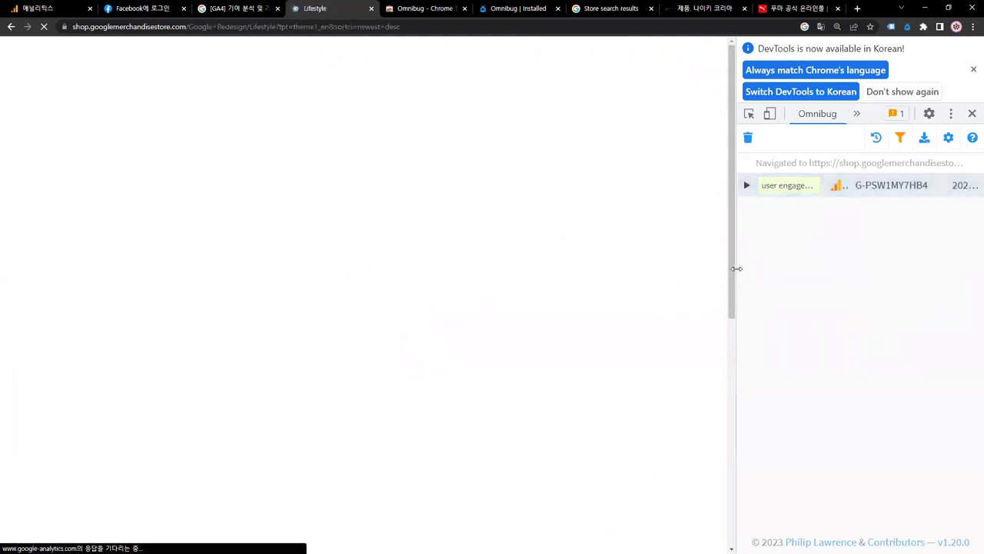
left_click_drag(737, 268, 646, 268)
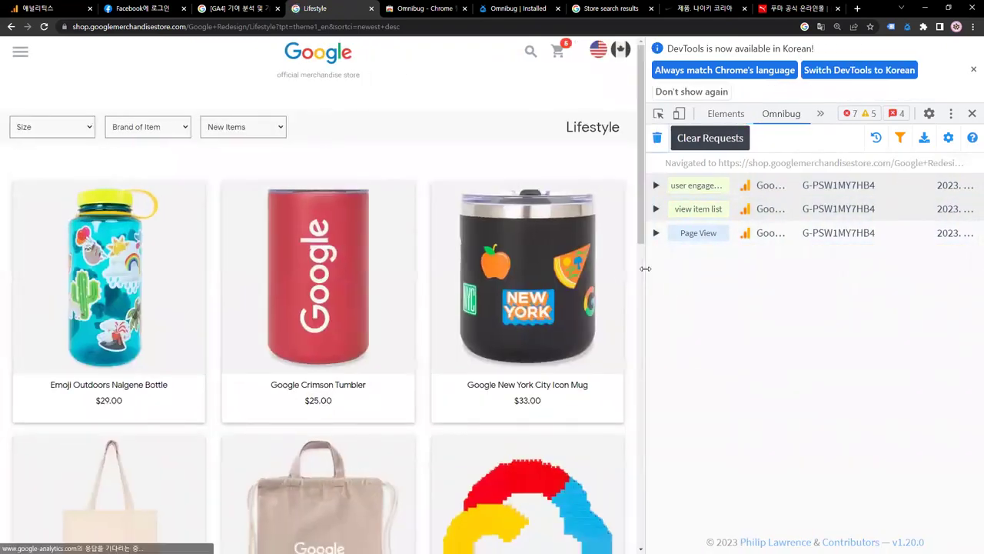
Expand the view item list request in Omnibug and examine its Event 1 Type value.
mouse_move(647, 194)
left_mouse_down()
mouse_move(770, 224)
mouse_move(981, 221)
left_mouse_up()
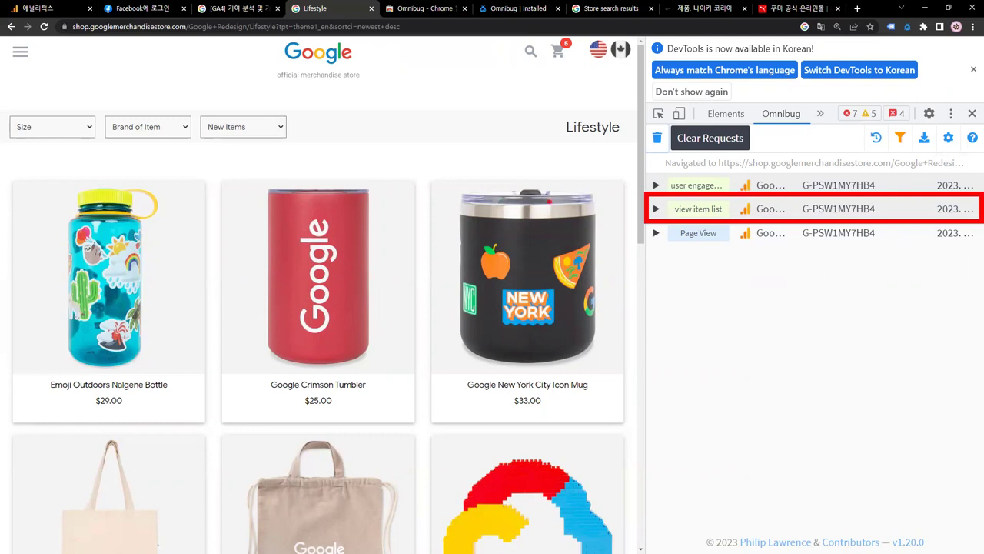
key("Escape")
left_click(656, 210)
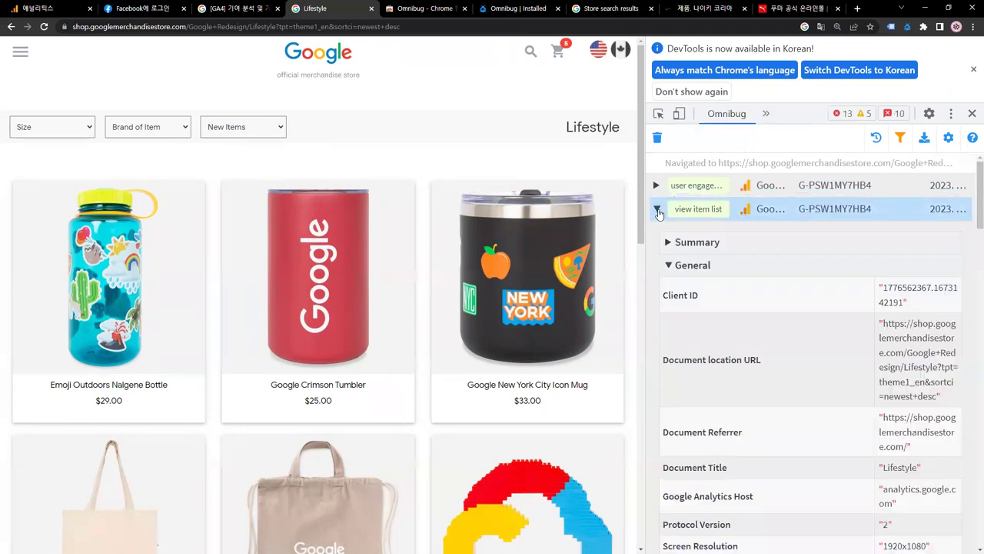
scroll(696, 261, "down", 4)
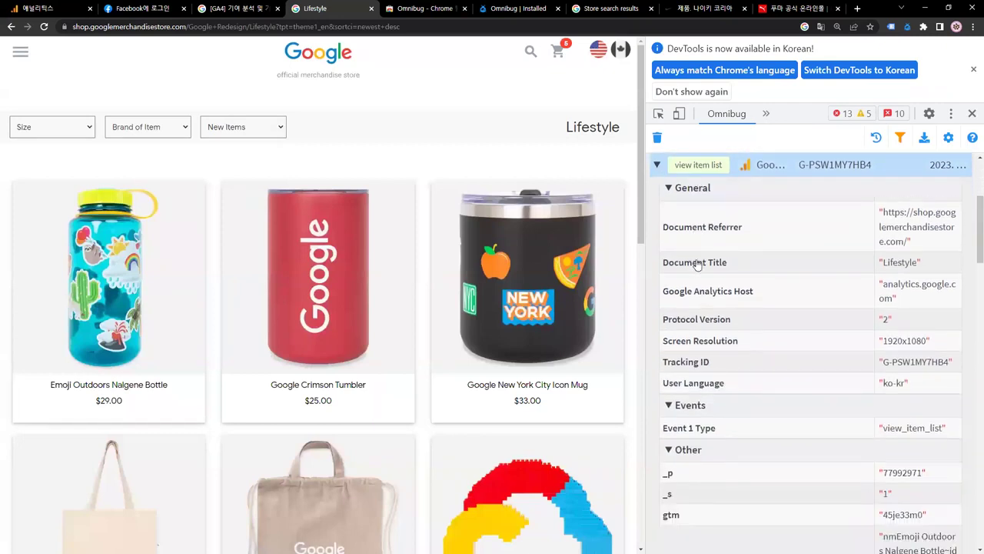
scroll(696, 262, "down", 2)
scroll(694, 300, "up", 3)
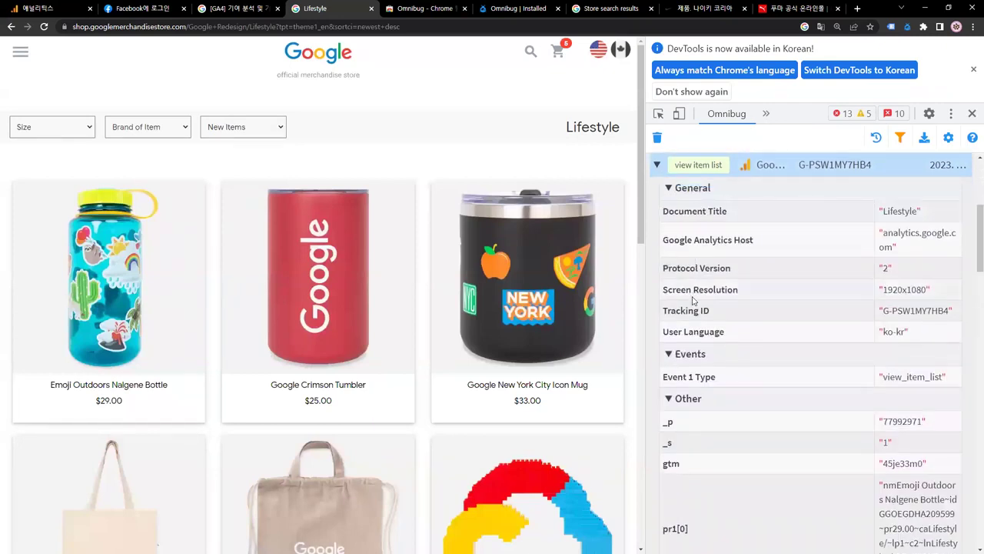
left_click_drag(664, 376, 882, 383)
left_click(886, 377)
scroll(885, 377, "down", 1)
scroll(887, 376, "up", 1)
left_click_drag(886, 374, 952, 388)
left_click(896, 387)
left_click_drag(883, 376, 944, 377)
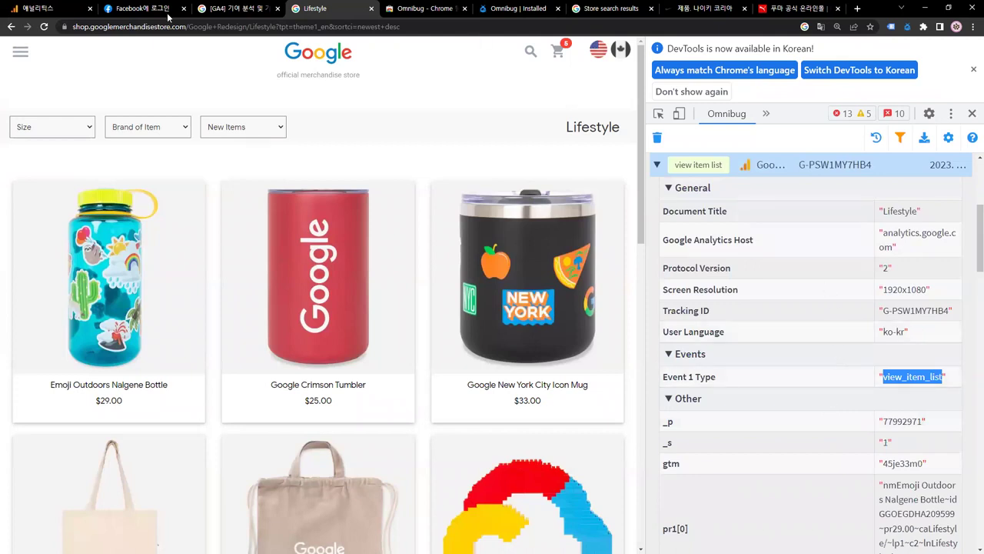
Switch to Google Analytics and open the explorations page (탐색 분석) of the GA4 property.
left_click(74, 14)
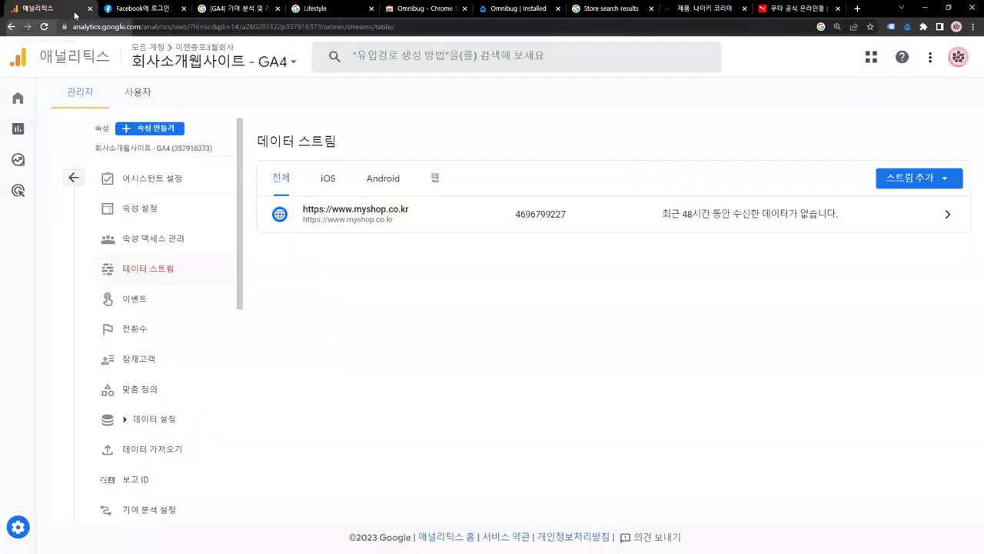
left_click(31, 160)
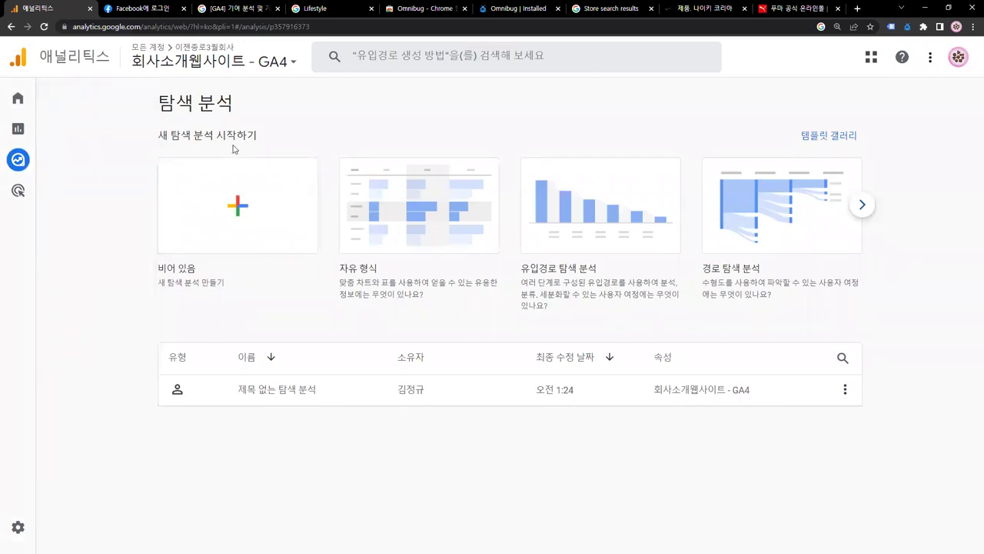
mouse_move(509, 126)
left_mouse_down()
mouse_move(670, 331)
mouse_move(718, 329)
left_mouse_up()
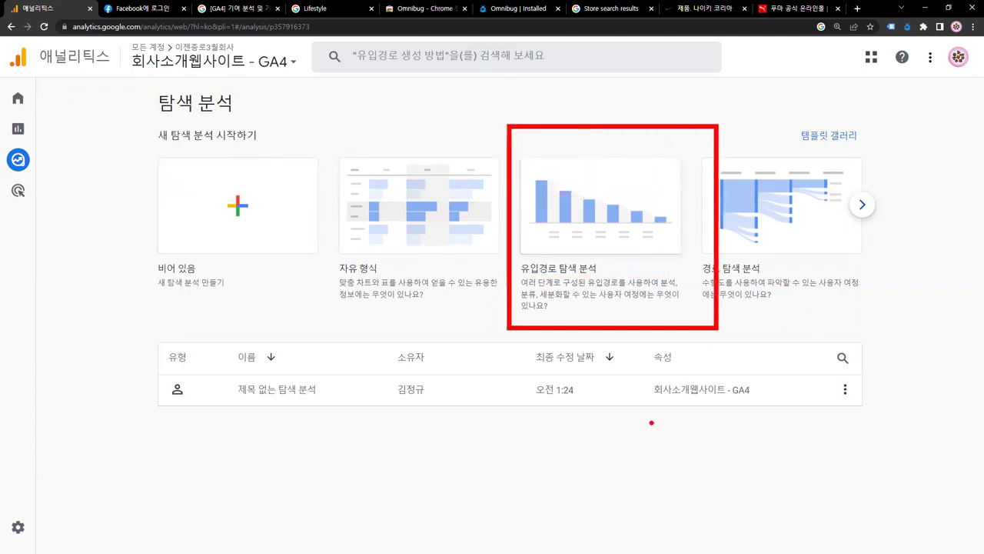
key("Escape")
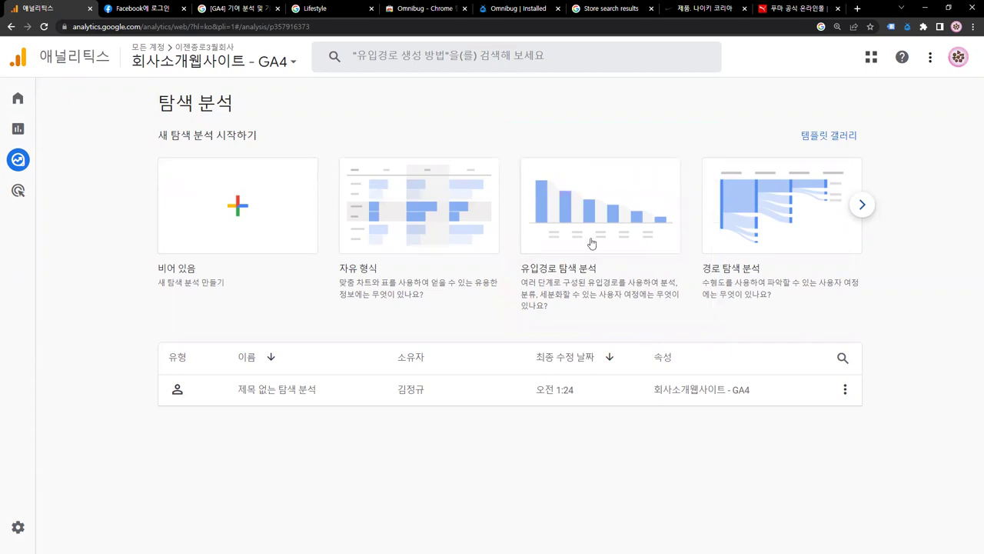
Create a funnel exploration from the 유입경로 탐색 분석 template and view its predefined step definitions without changing them.
left_click(591, 241)
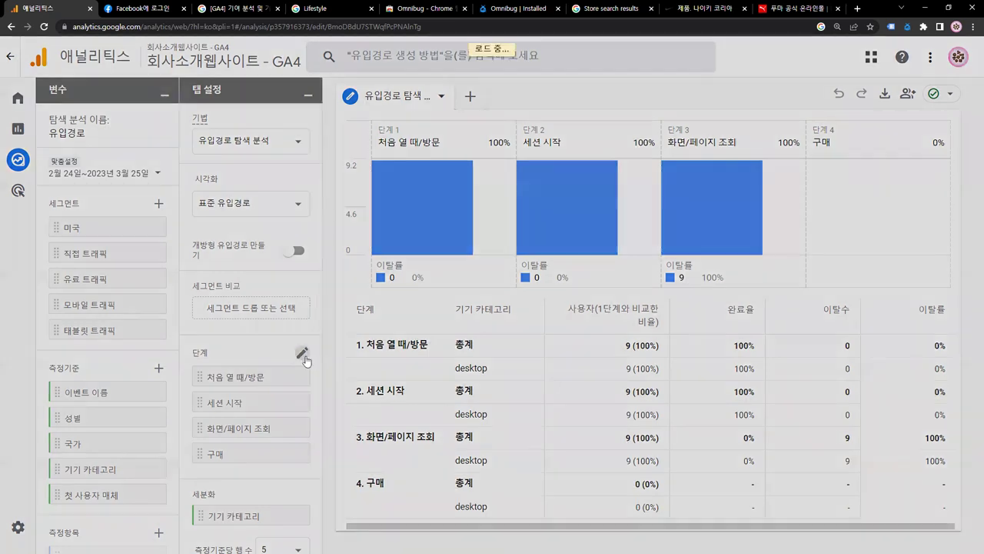
left_click(303, 355)
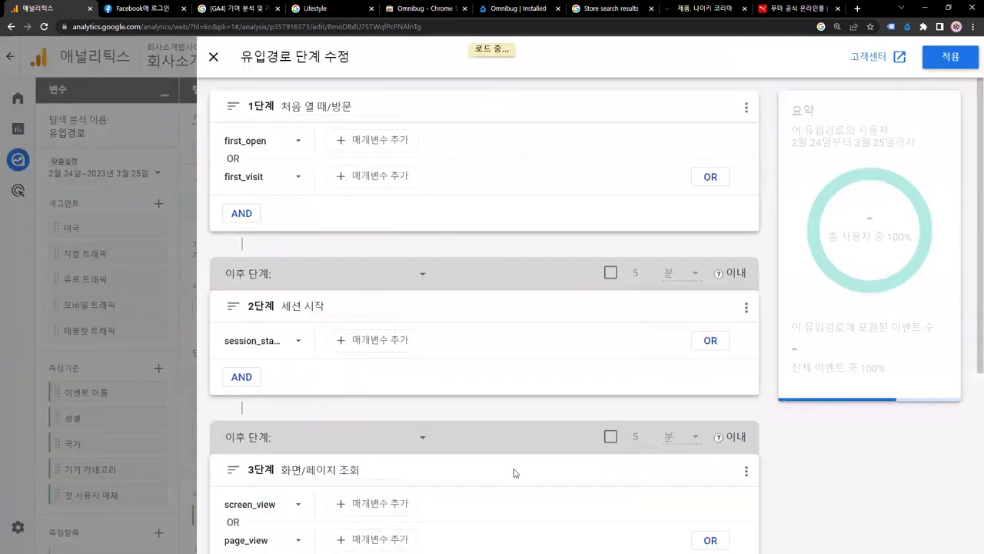
left_click(213, 56)
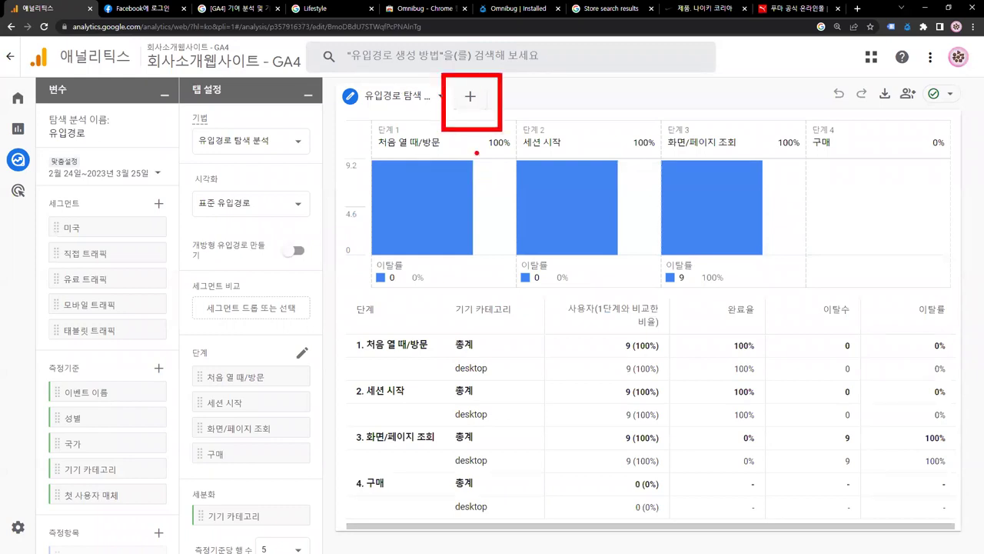
Add a second, empty 유입경로 탐색 분석 tab to the exploration.
left_click(466, 97)
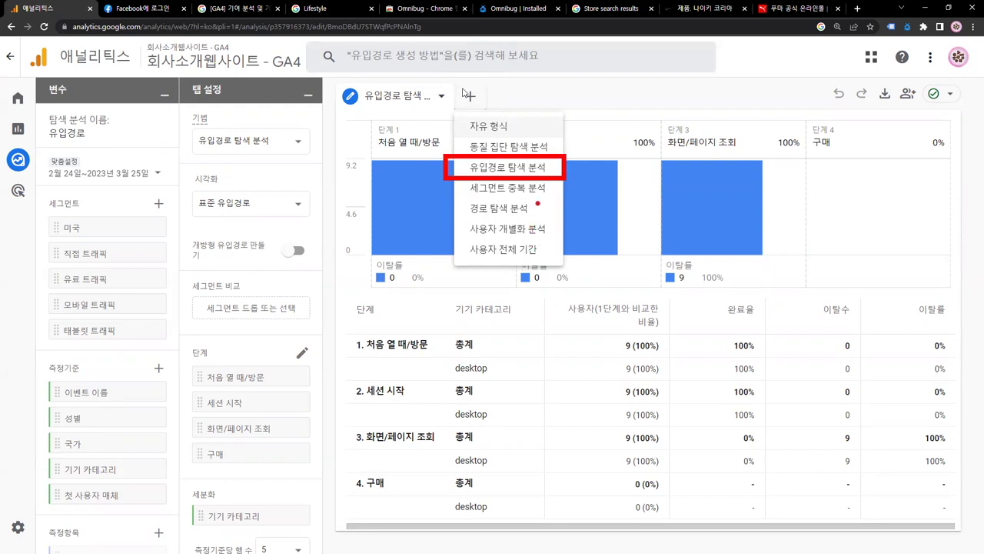
left_click(489, 166)
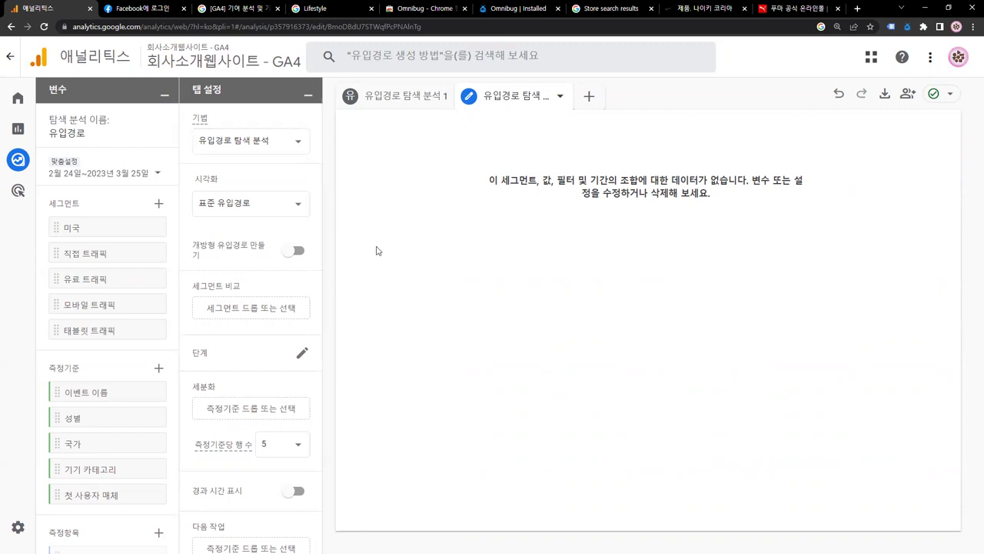
mouse_move(176, 326)
left_mouse_down()
mouse_move(303, 327)
mouse_move(351, 373)
left_mouse_up()
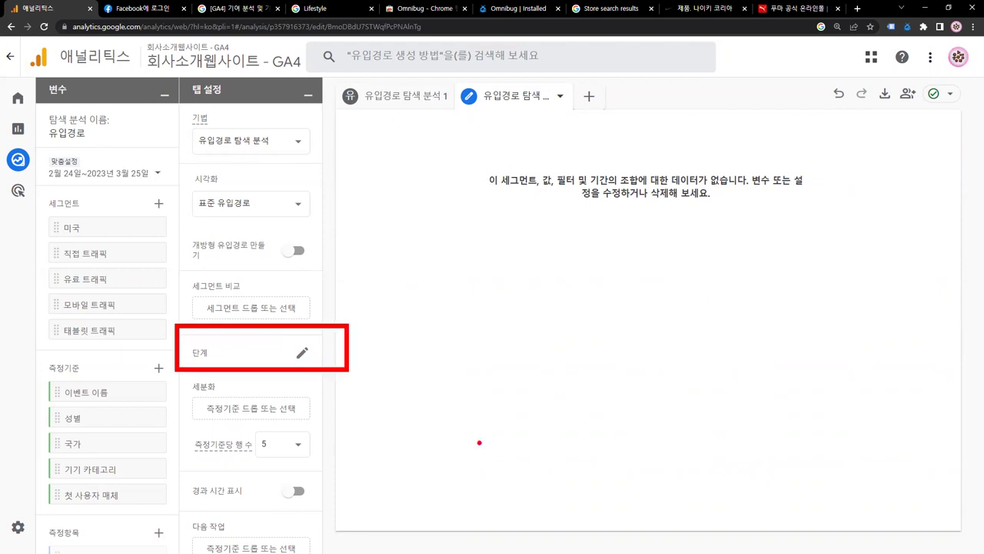
Open the empty funnel's step editor and name step 1 "Lifestyle 카테고리 진입".
left_click(304, 352)
left_click(347, 109)
key("BackSpace")
key("BackSpace")
key("BackSpace")
key("BackSpace")
type("새")
key("BackSpace")
type("Life")
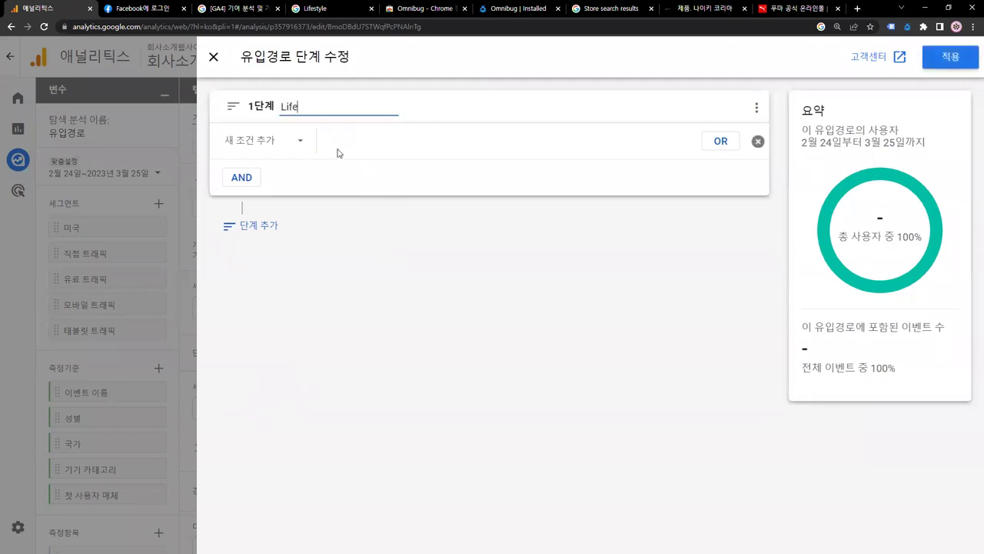
type("style 카테고리 잰")
type("입")
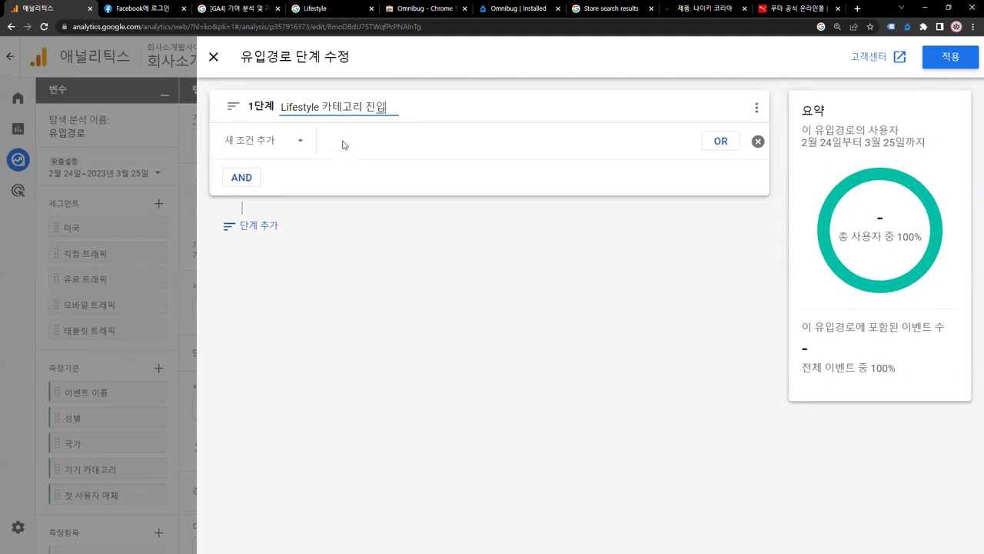
Search the event list for "view" as step 1's condition and close the step editor without applying.
left_click(298, 148)
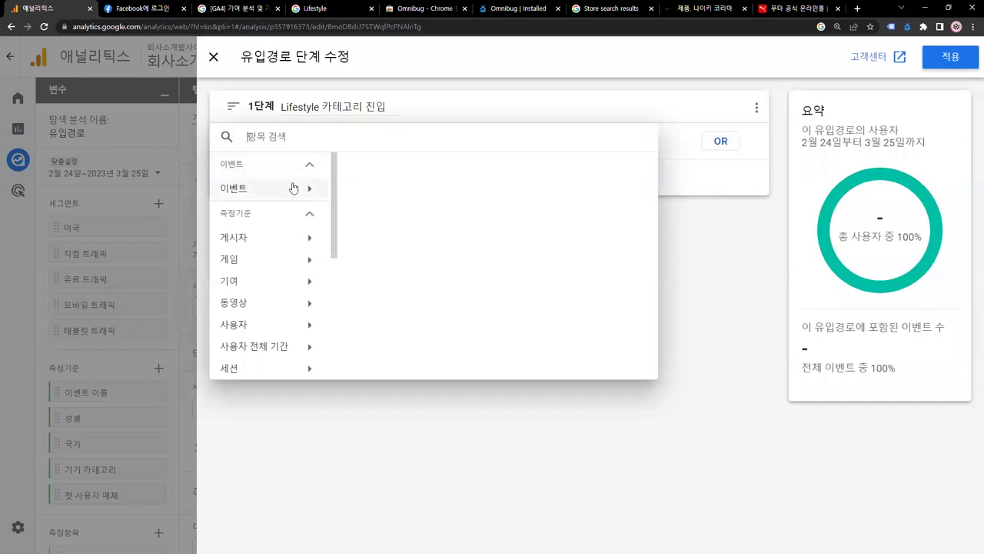
left_click(293, 187)
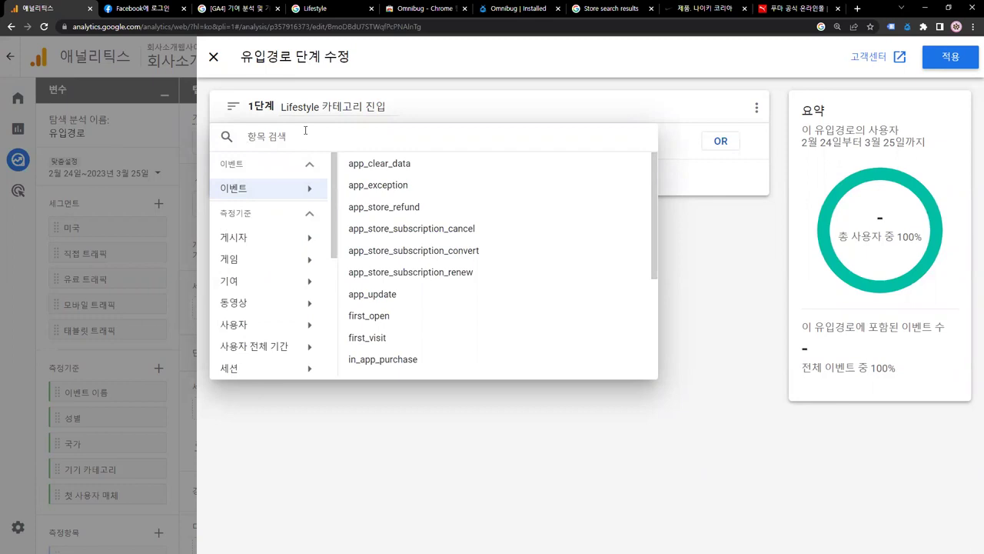
type("종로이젠_3월_3일차_3교시_기여모델2")
key("BackSpace")
key("BackSpace")
key("BackSpace")
key("BackSpace")
key("BackSpace")
key("BackSpace")
key("BackSpace")
key("BackSpace")
key("BackSpace")
key("BackSpace")
key("BackSpace")
key("BackSpace")
key("BackSpace")
key("BackSpace")
key("BackSpace")
key("BackSpace")
key("BackSpace")
key("BackSpace")
key("BackSpace")
key("BackSpace")
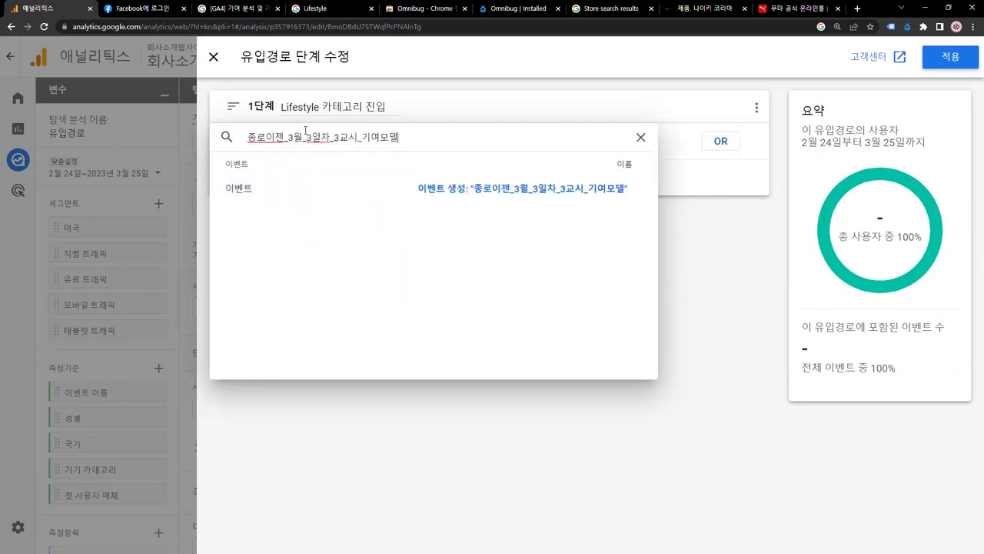
type("패")
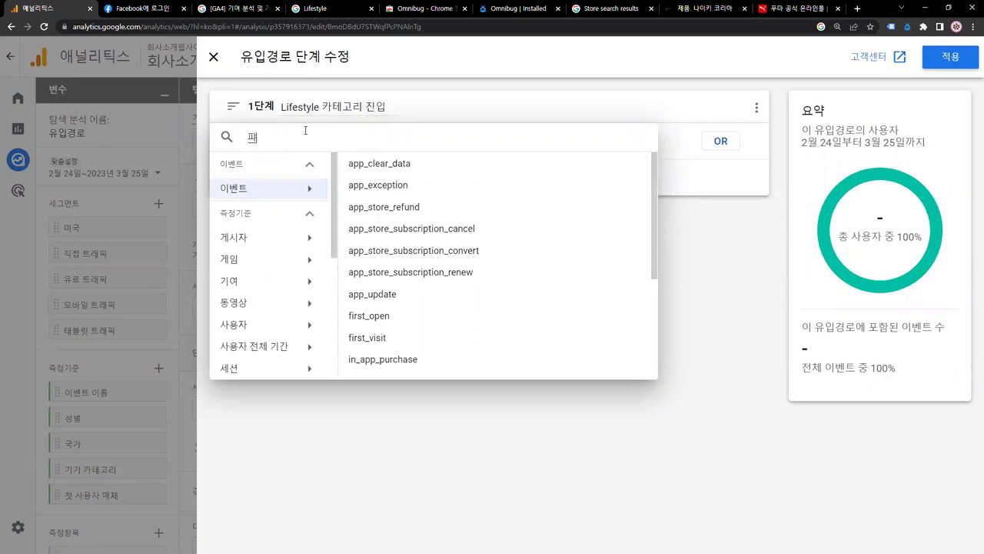
key("BackSpace")
type("view")
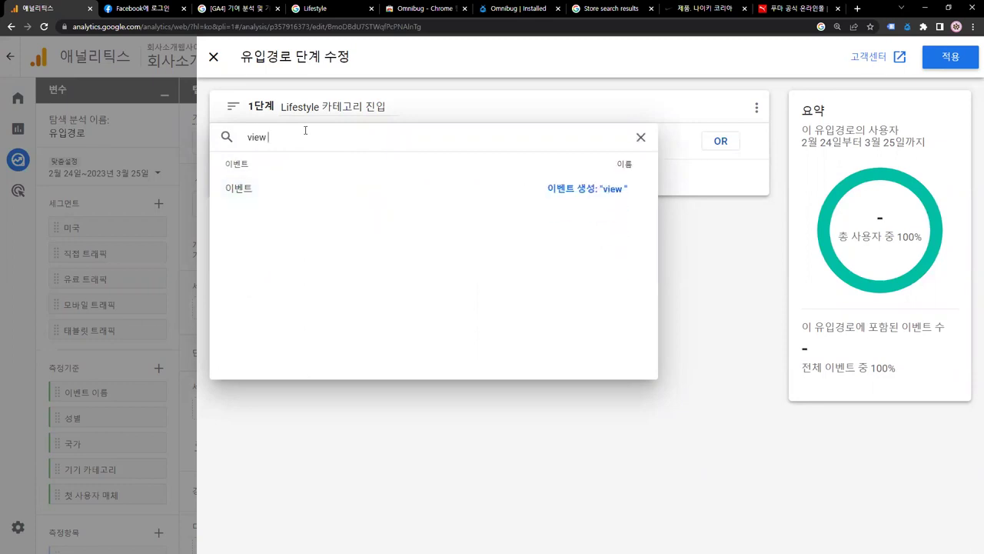
key("BackSpace")
key("BackSpace")
key("BackSpace")
key("BackSpace")
key("BackSpace")
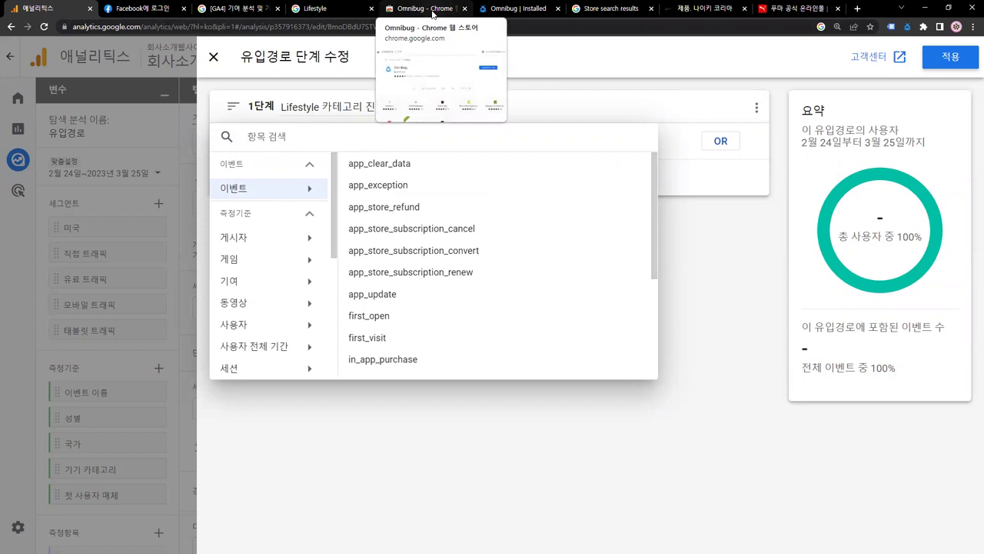
left_click(214, 59)
left_click(213, 58)
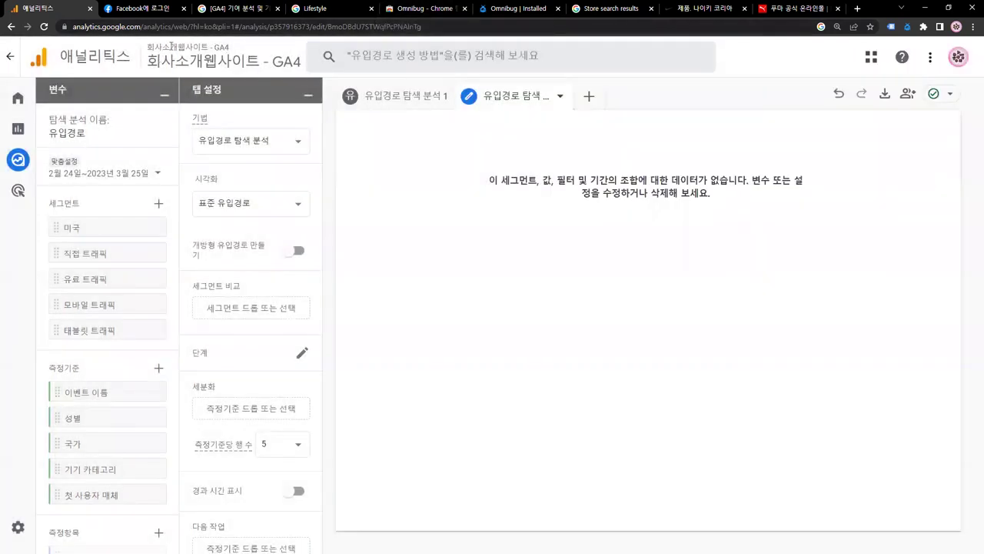
left_click_drag(134, 34, 354, 100)
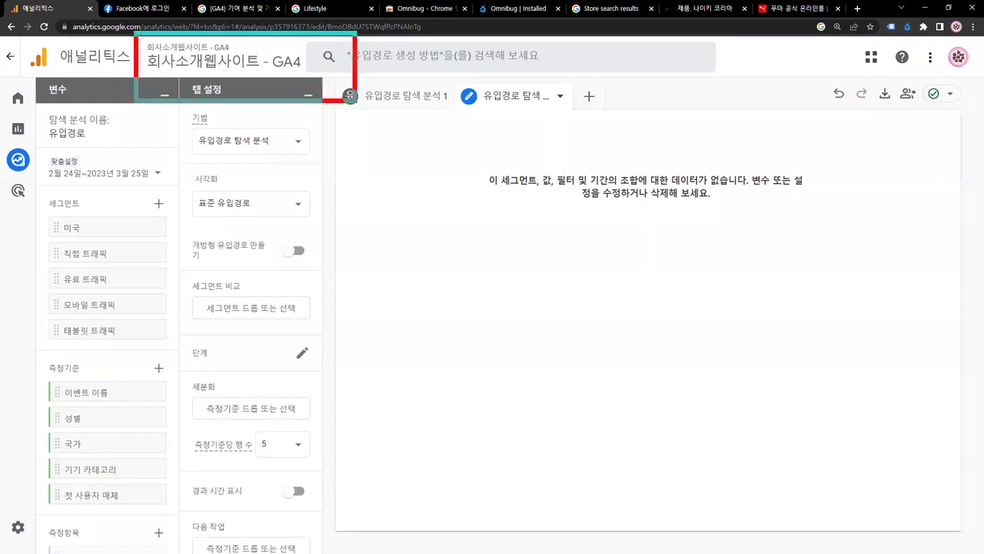
key("Escape")
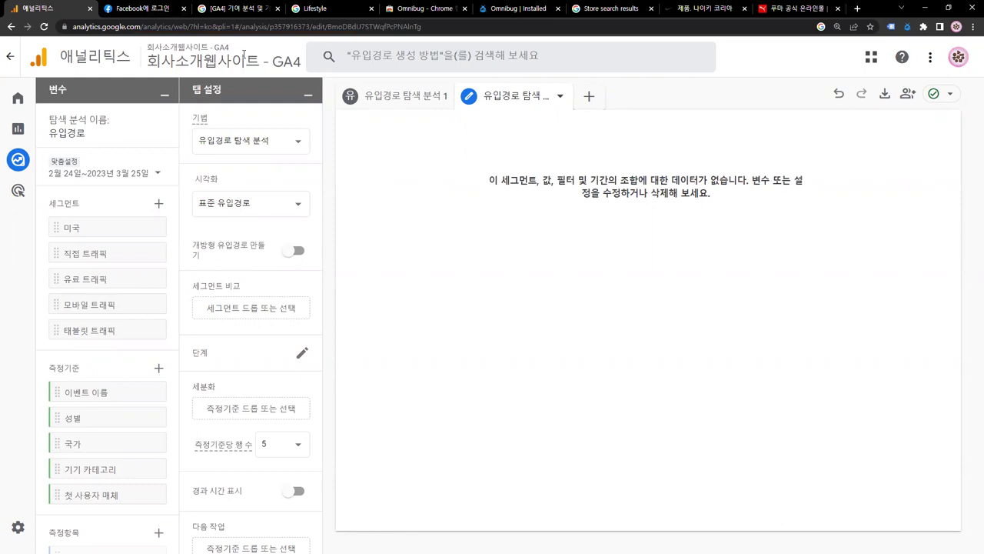
Leave the exploration and switch to the GA4 - Google Merchandise Store property of the Demo Account.
left_click(10, 57)
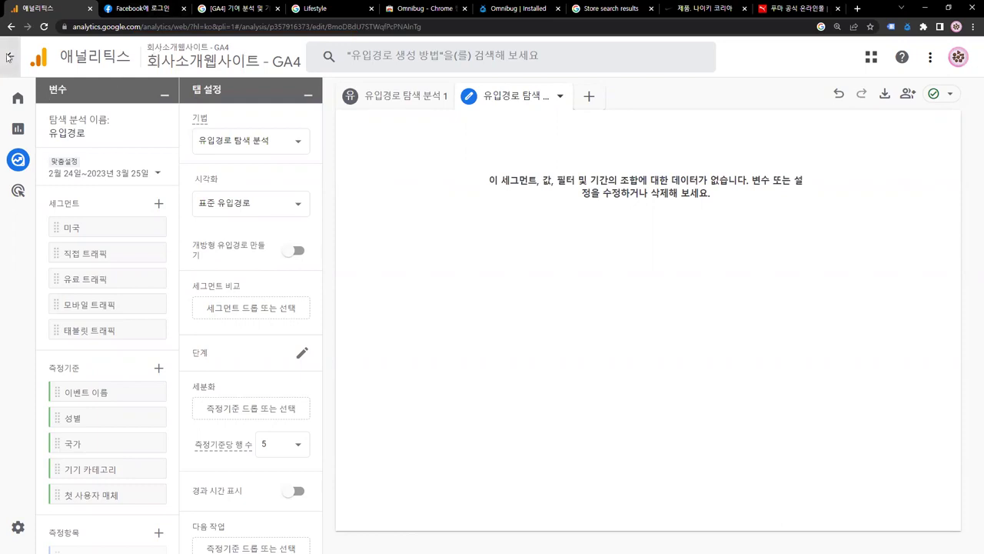
left_click(197, 69)
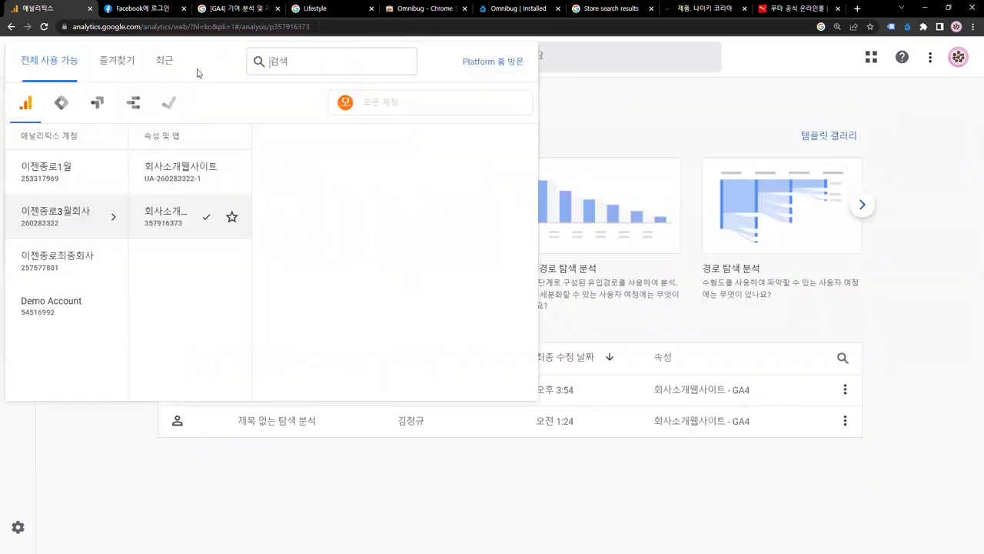
left_click(100, 307)
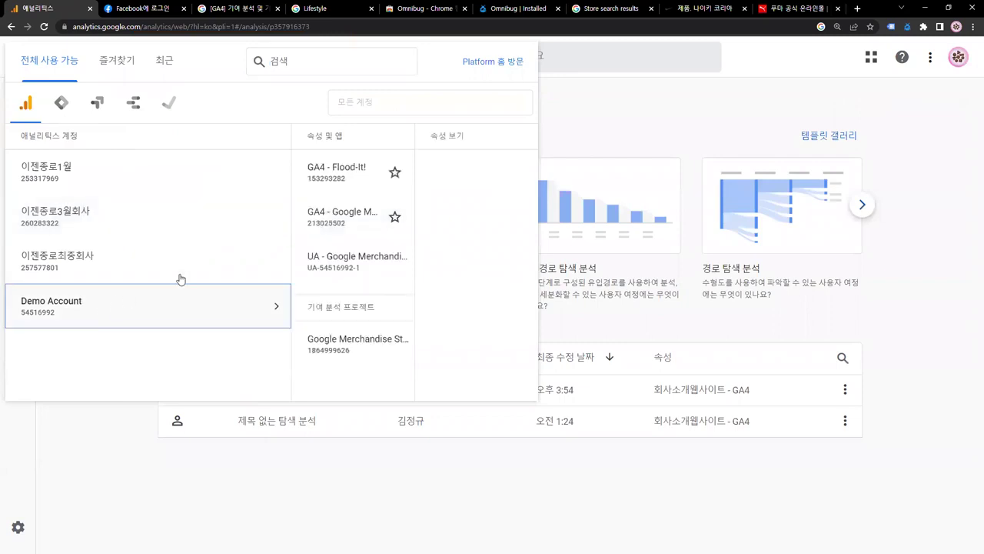
left_click(306, 221)
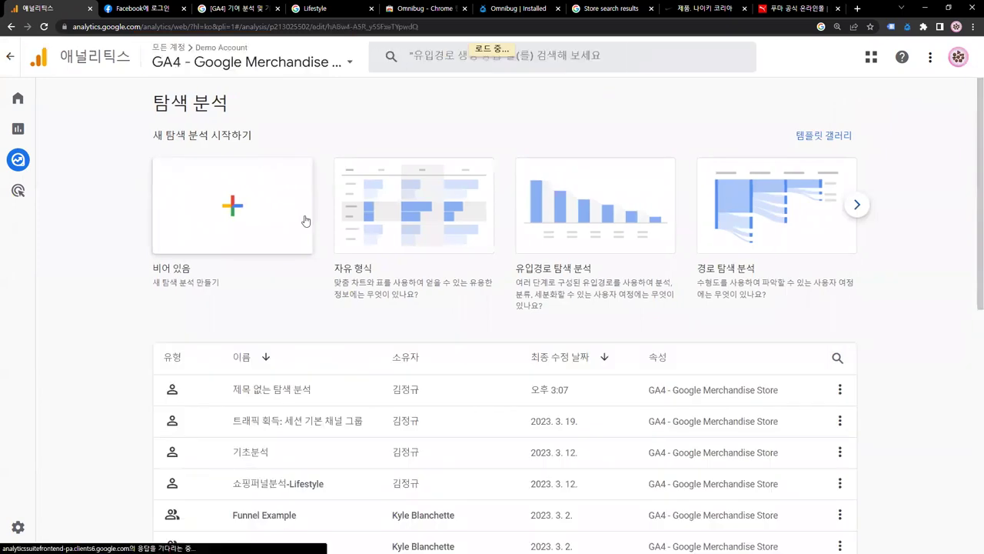
Create a blank exploration and set its technique to 유입경로 탐색 분석.
left_click(305, 221)
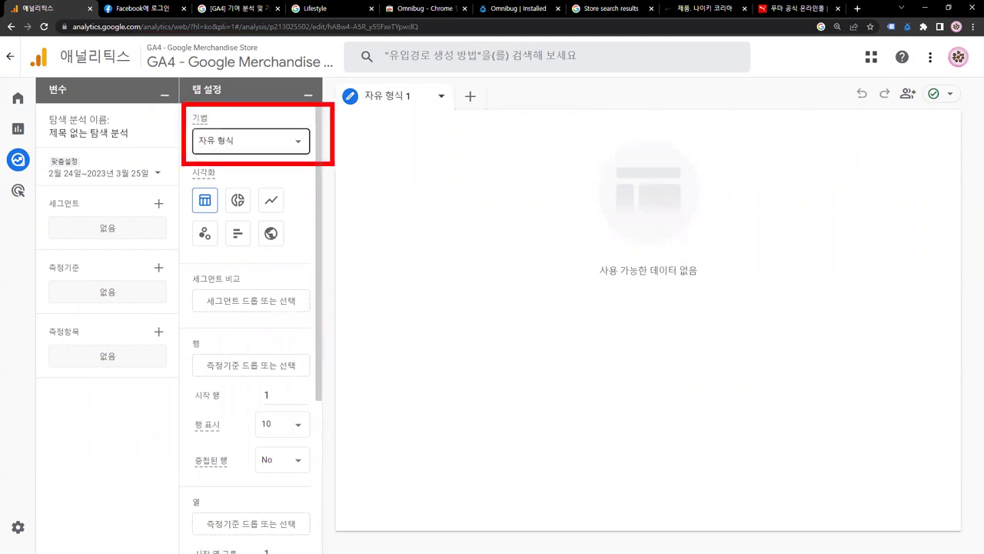
left_click(295, 141)
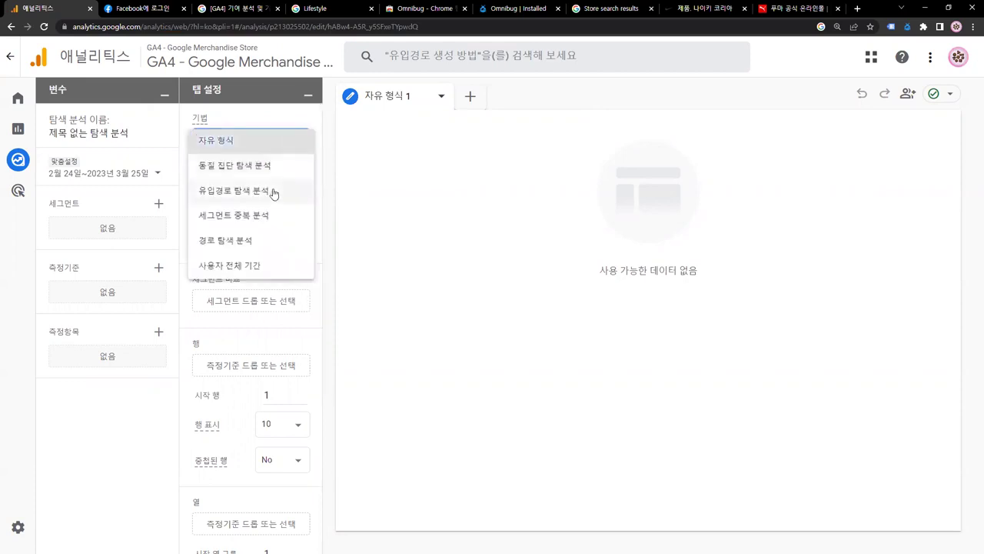
left_click(274, 193)
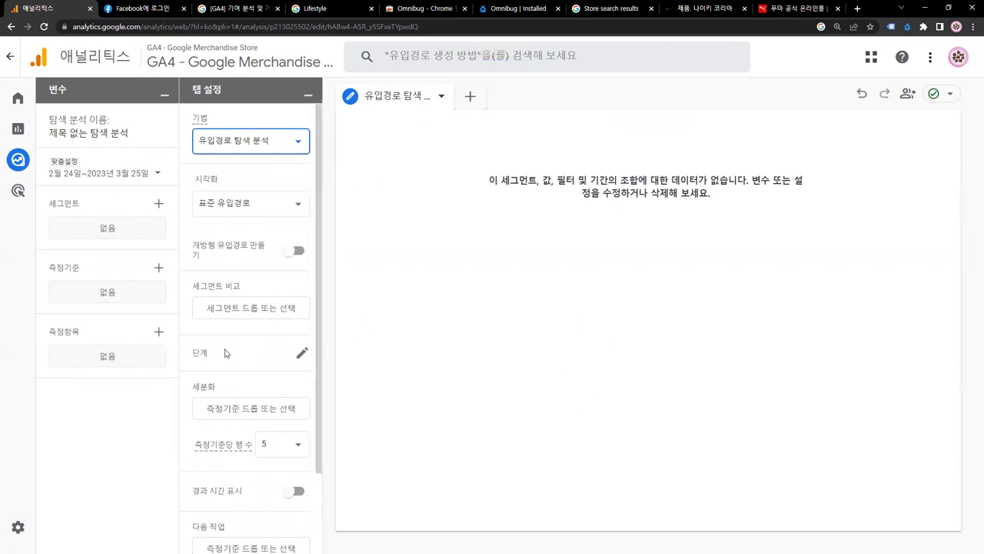
Open the funnel step editor and name step 1 "Lifestyle 카테고리 진입".
mouse_move(224, 352)
left_click_drag(179, 326, 323, 368)
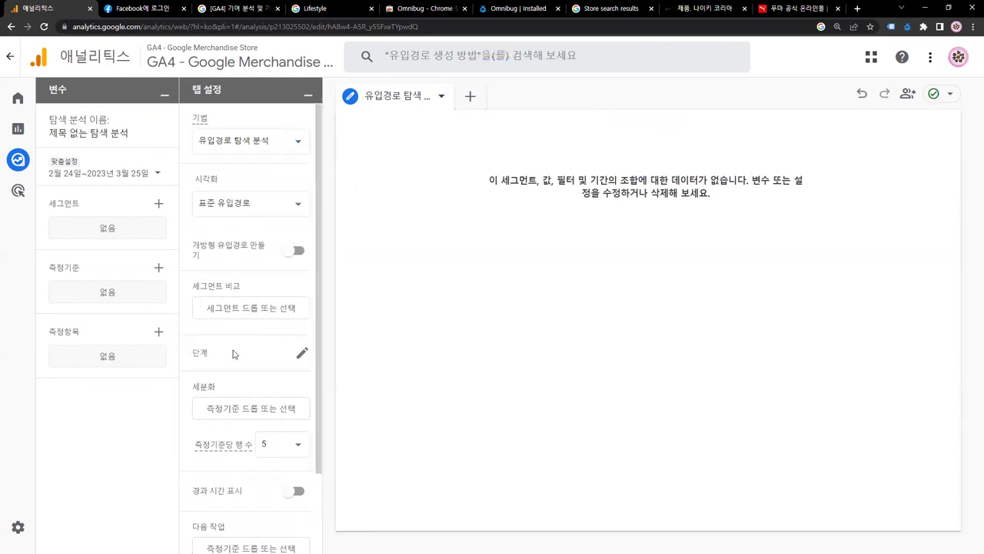
left_click(300, 352)
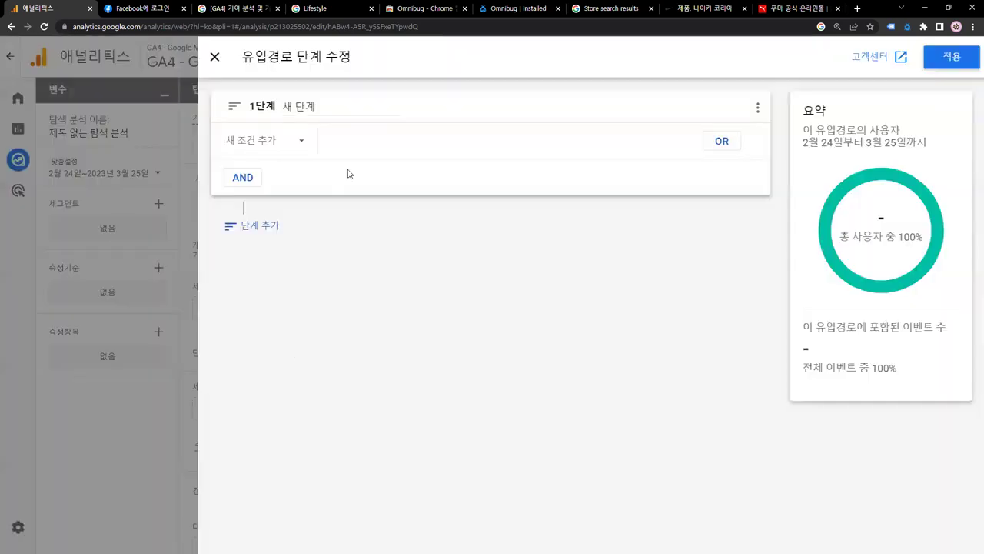
left_click(338, 117)
key("BackSpace")
key("BackSpace")
key("BackSpace")
key("BackSpace")
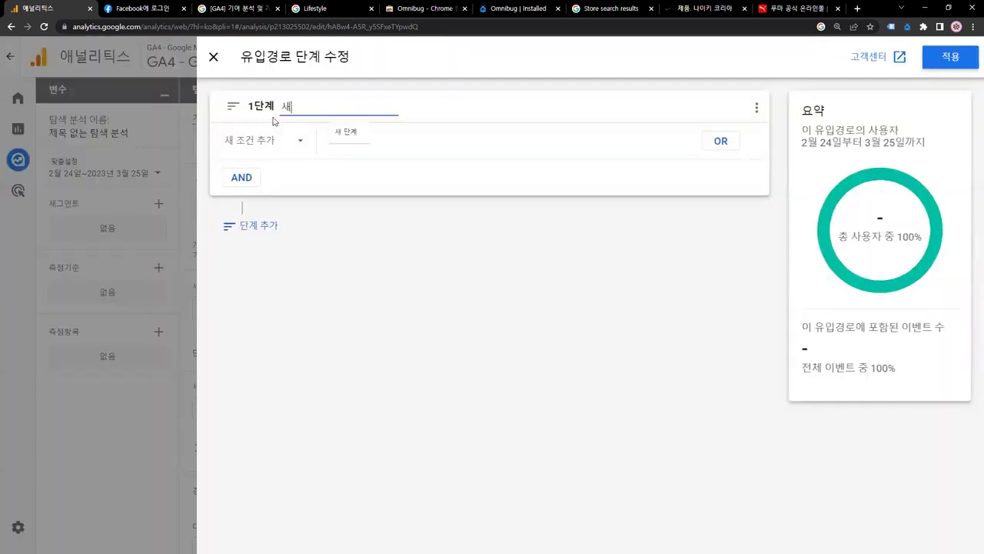
type("L")
key("BackSpace")
type("Lifesy")
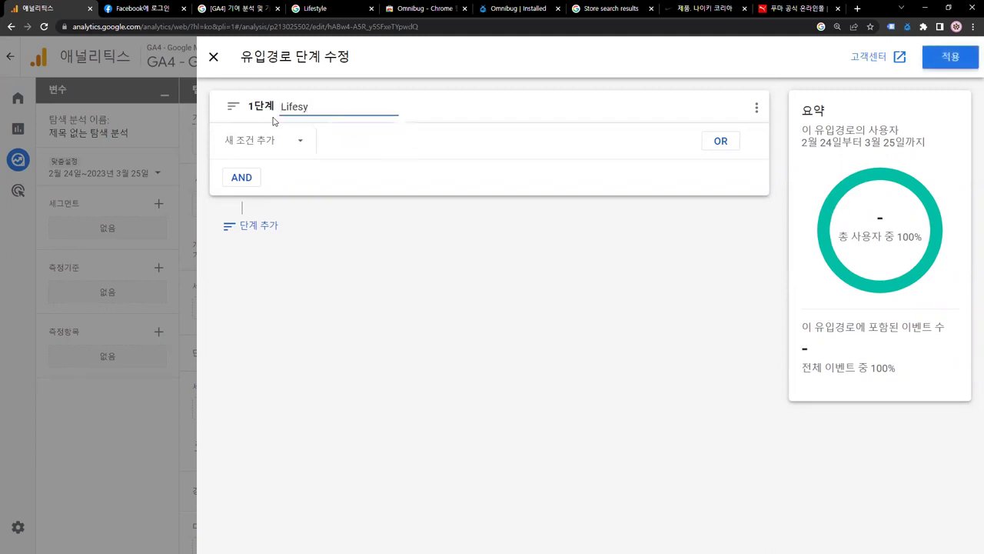
key("BackSpace")
key("BackSpace")
key("Down")
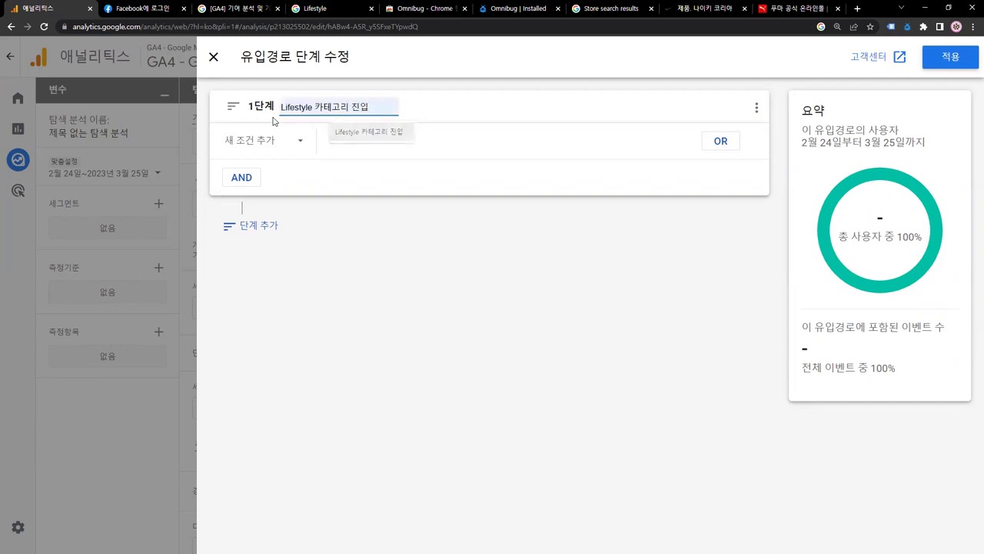
key("Return")
Set the condition of the "Lifestyle 카테고리 진입" step to the view_item_list event.
left_click(304, 139)
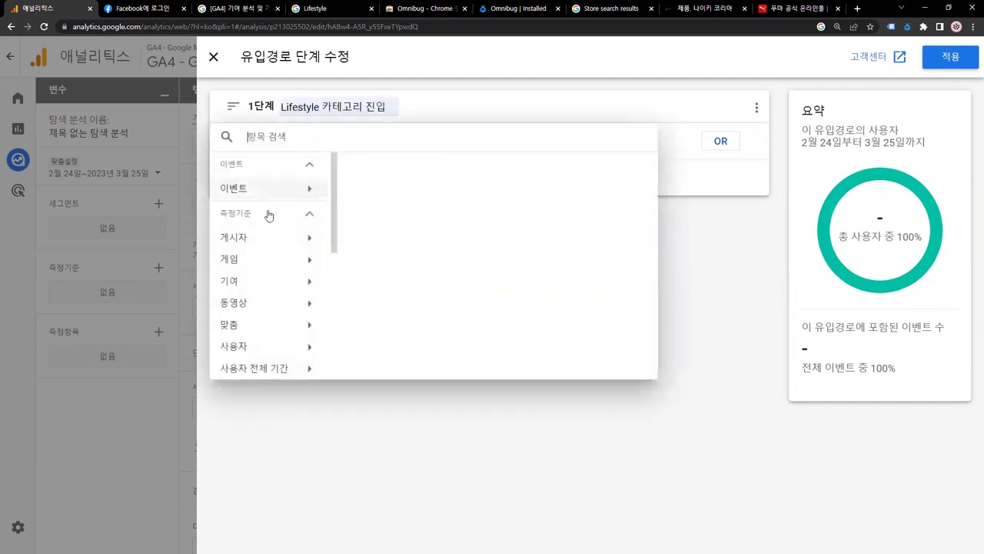
left_click(268, 190)
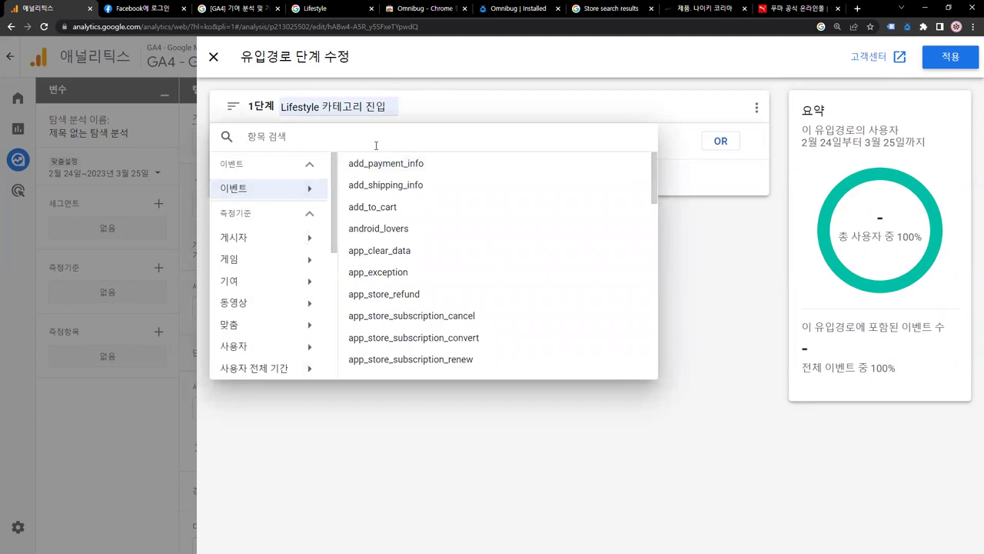
type("view")
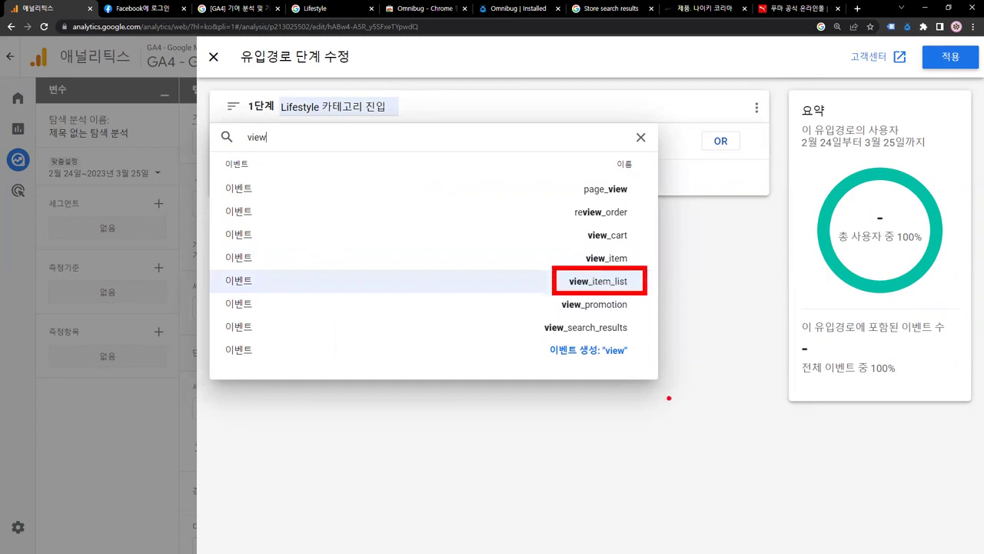
left_click(578, 283)
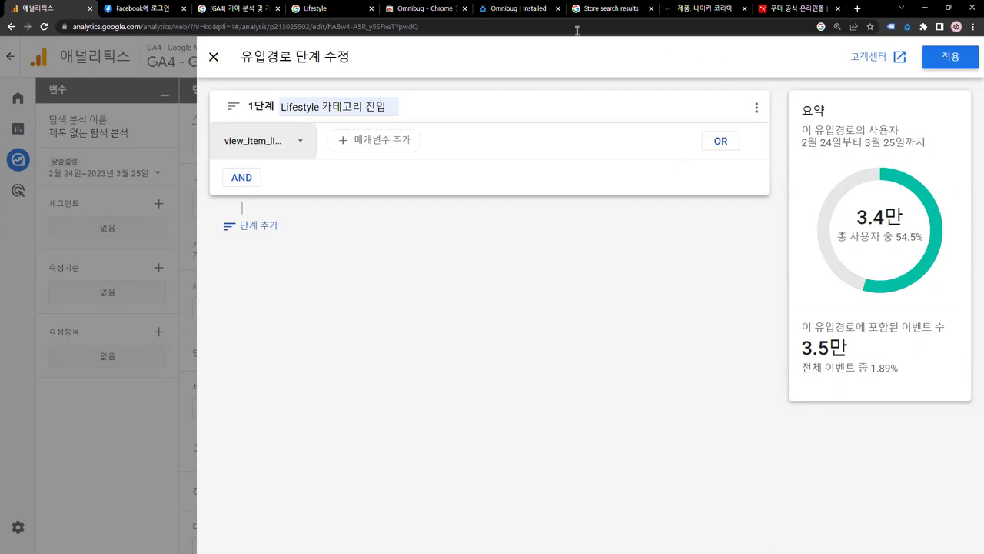
Close the Store search results tab, switch to the Google merchandise store's Lifestyle page and clear the Omnibug requests.
left_click(632, 16)
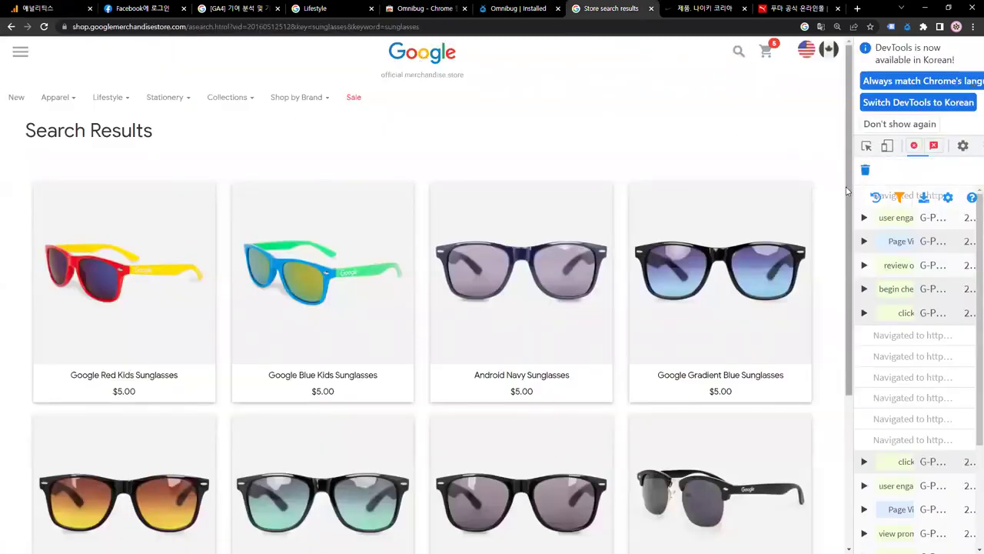
left_click(650, 8)
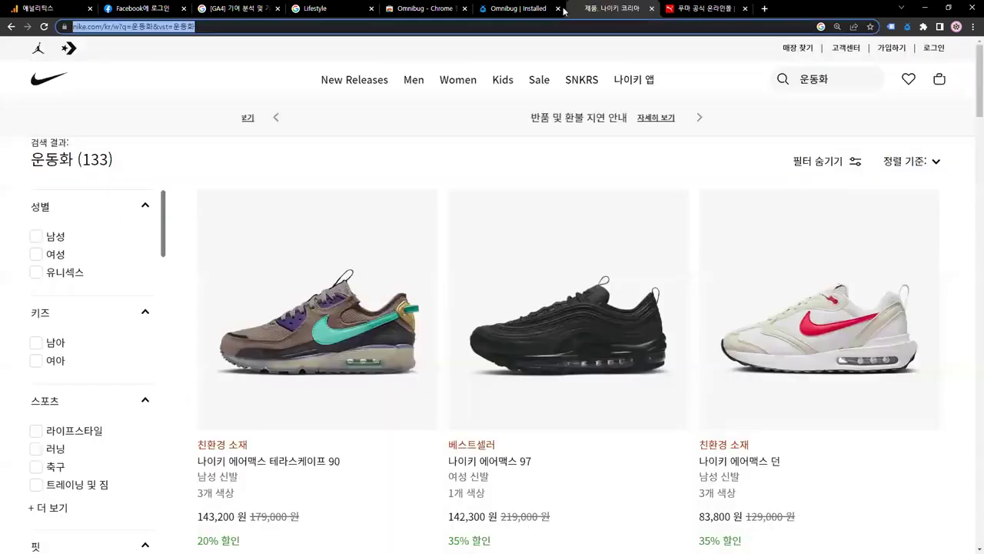
left_click(316, 9)
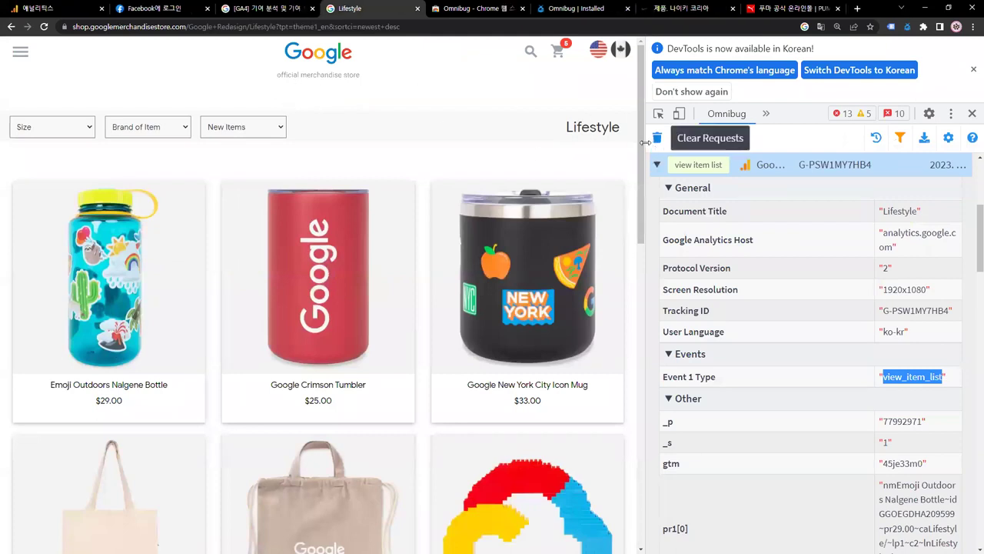
left_click(761, 137)
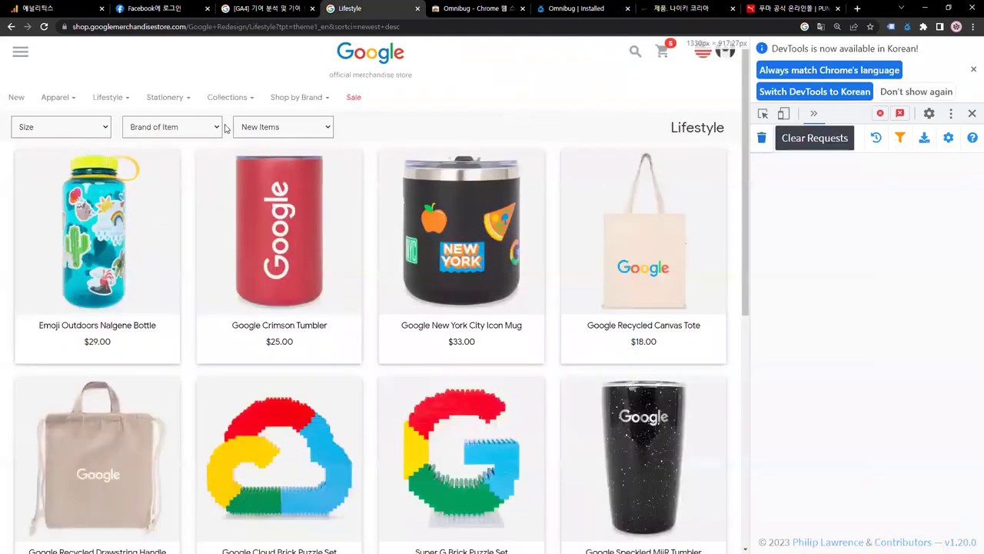
Open the store's Collections category page and examine which event requests Omnibug records for it.
mouse_move(235, 99)
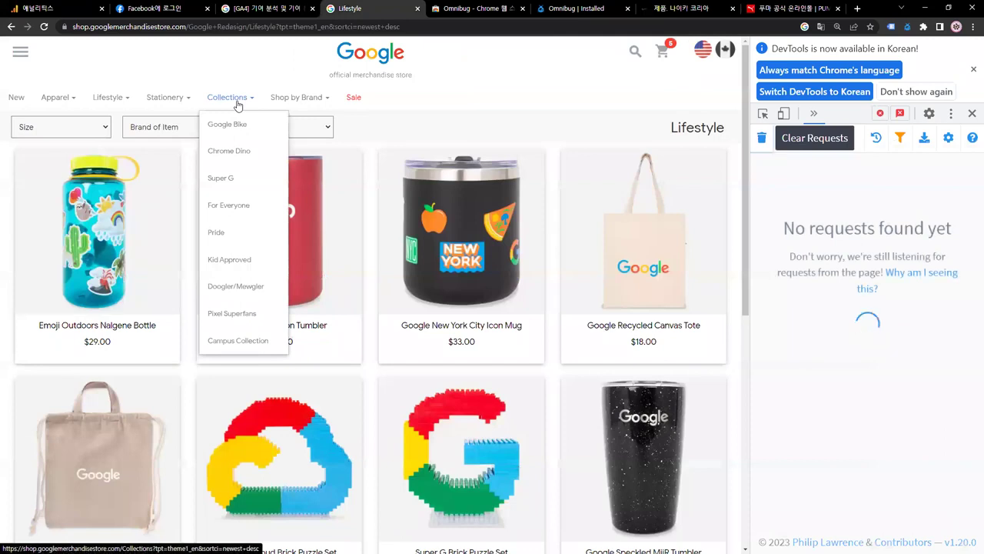
left_click(238, 106)
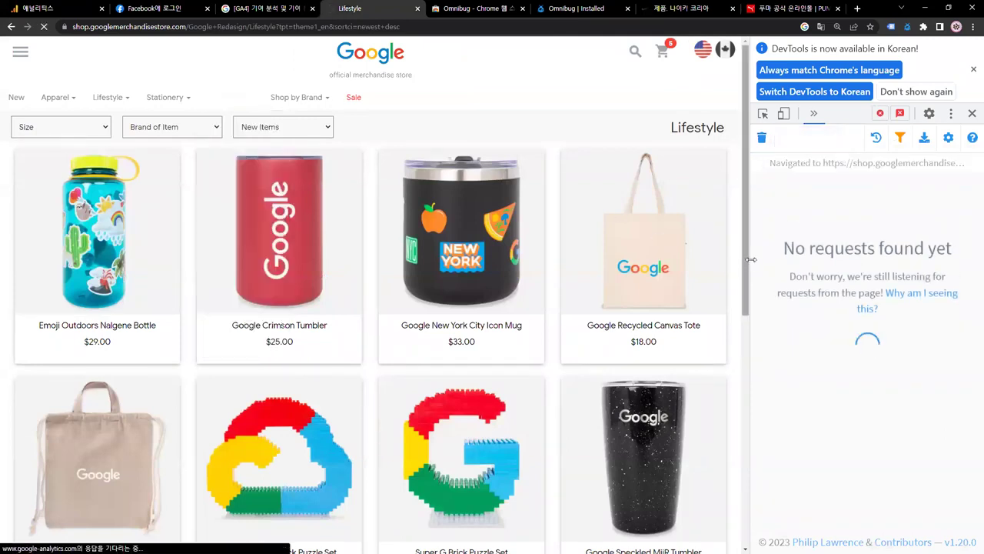
left_click_drag(746, 259, 642, 260)
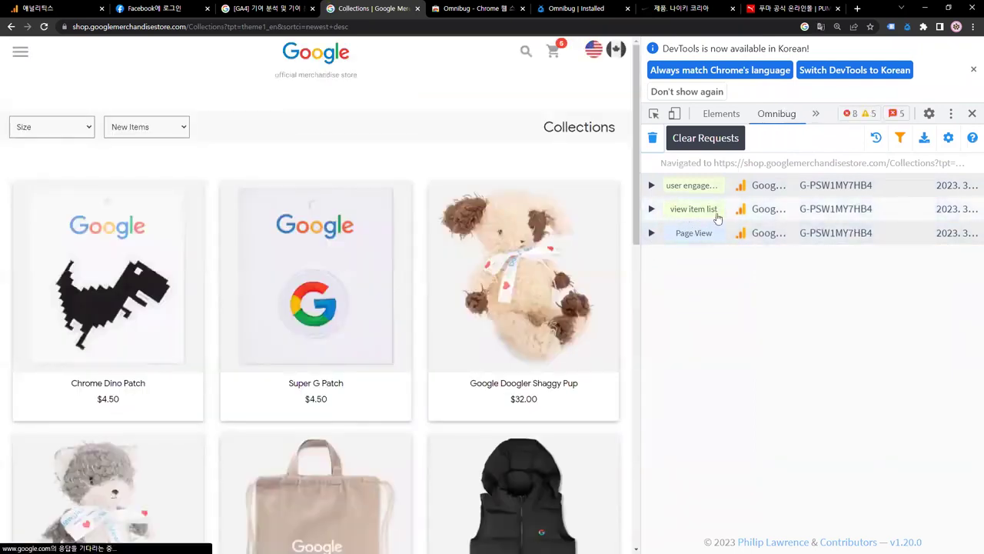
left_click_drag(638, 230, 738, 231)
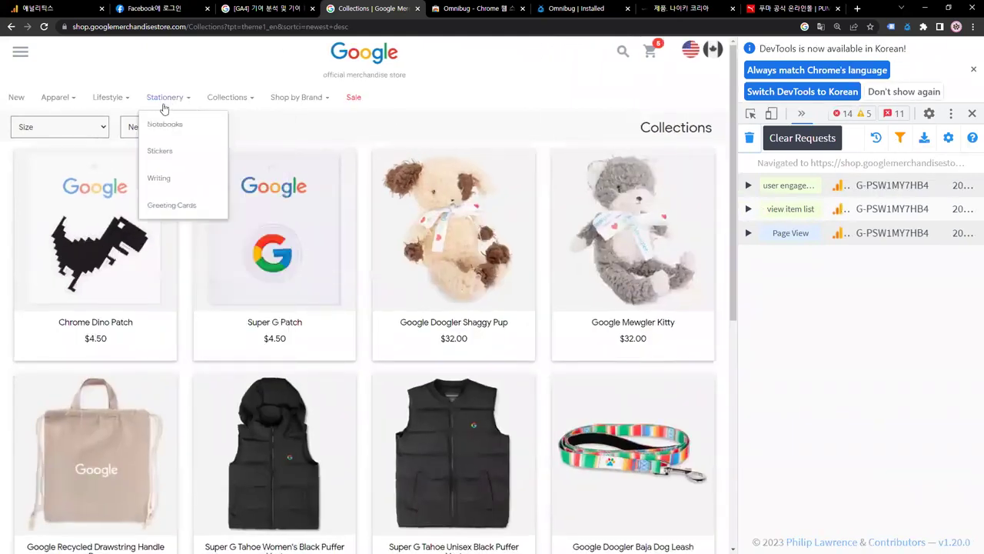
Open the store's Stationery and Google brand pages to examine the events Omnibug records, then clear the requests.
left_click(158, 102)
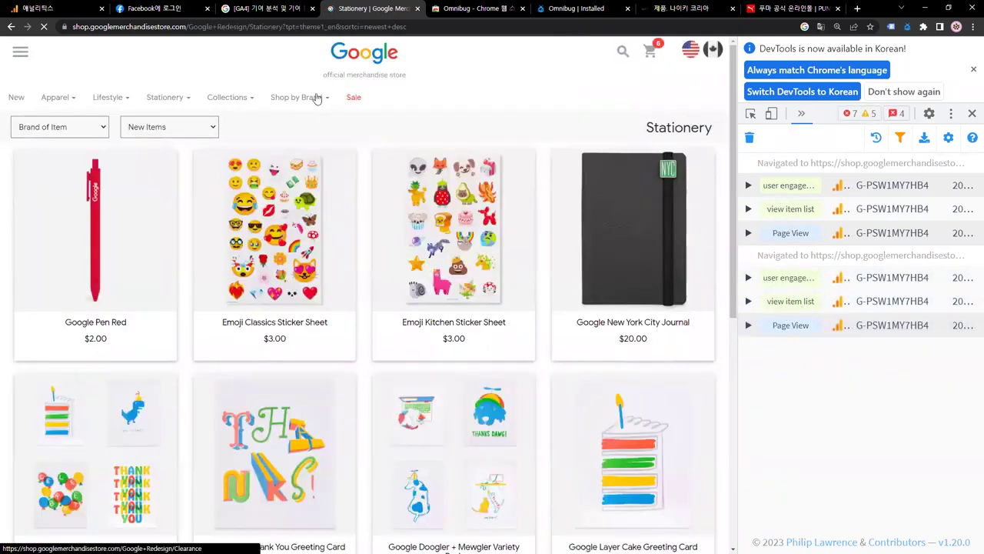
mouse_move(300, 98)
left_click(286, 154)
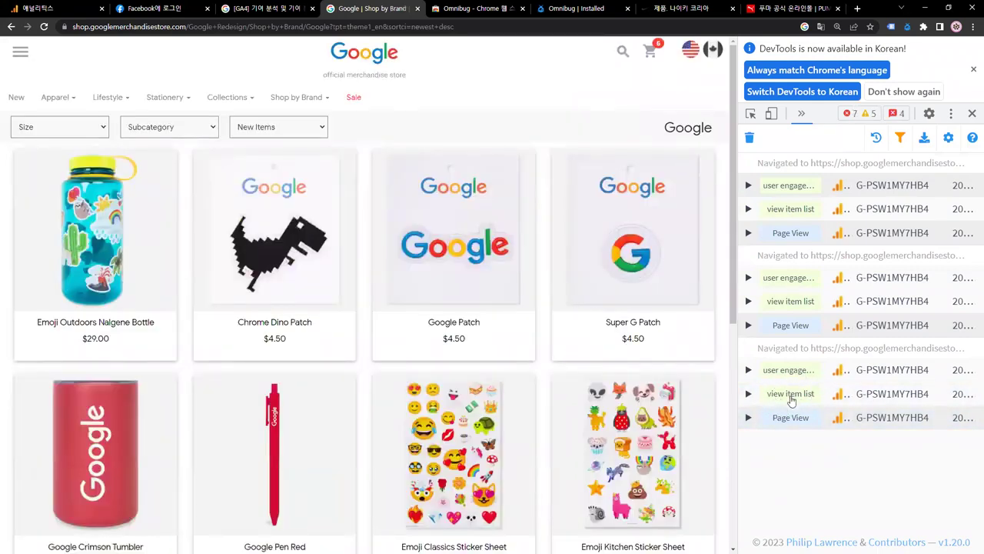
left_click(750, 137)
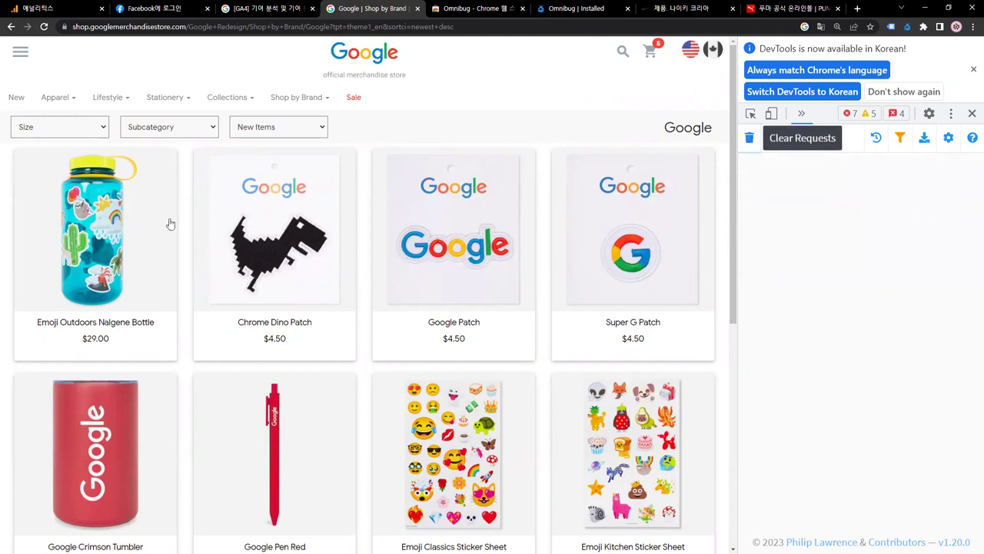
Open the store's Lifestyle category page and expand its view item list request in a widened Omnibug panel.
mouse_move(88, 100)
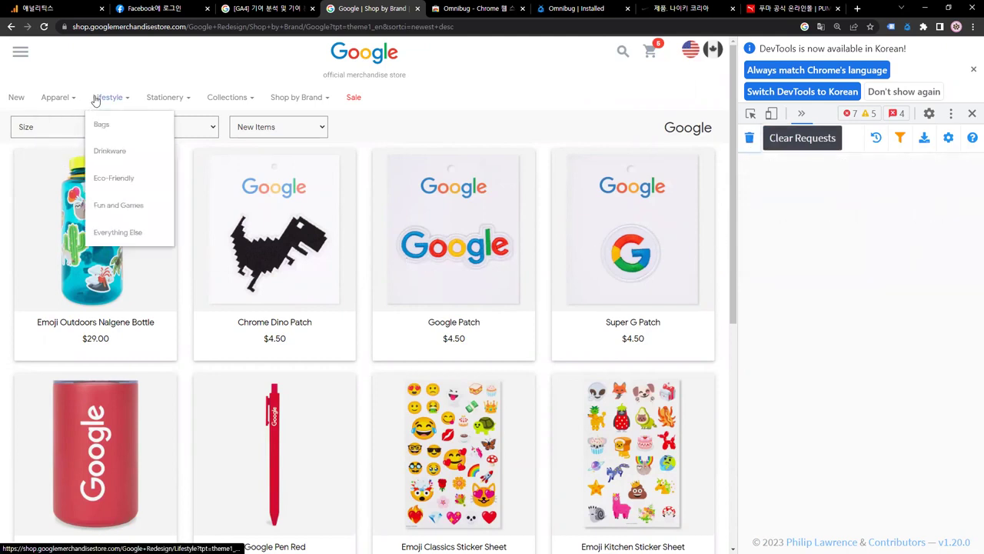
left_click(95, 101)
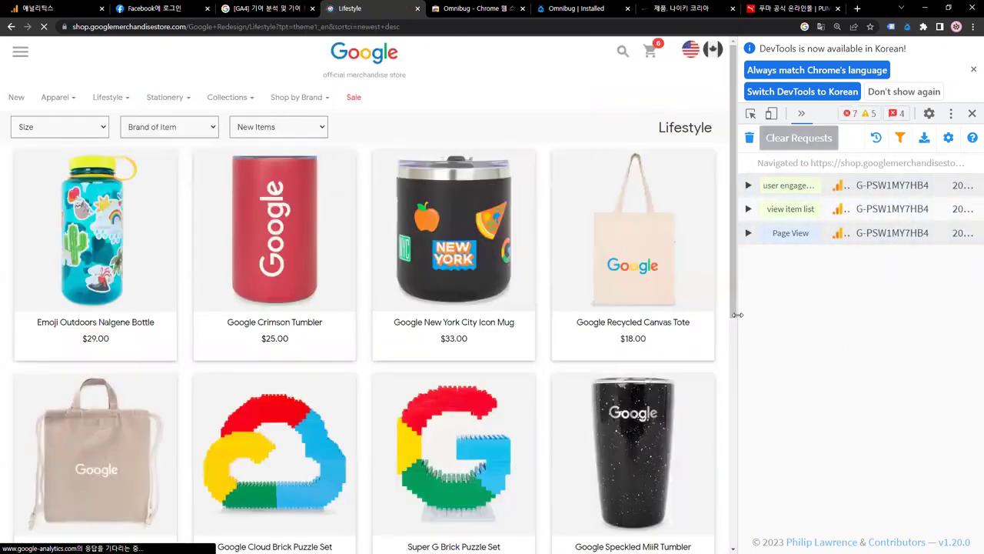
left_click_drag(736, 313, 554, 326)
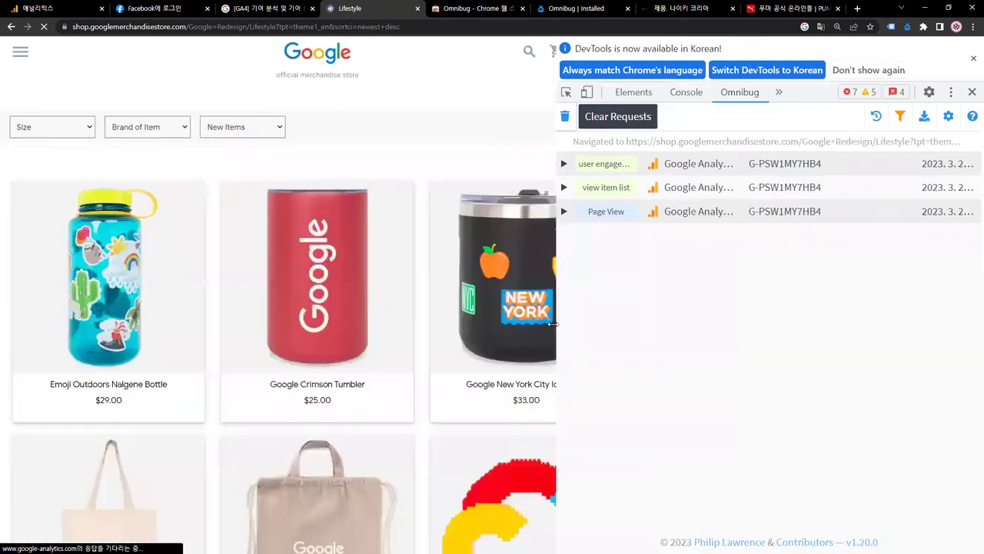
left_click(563, 188)
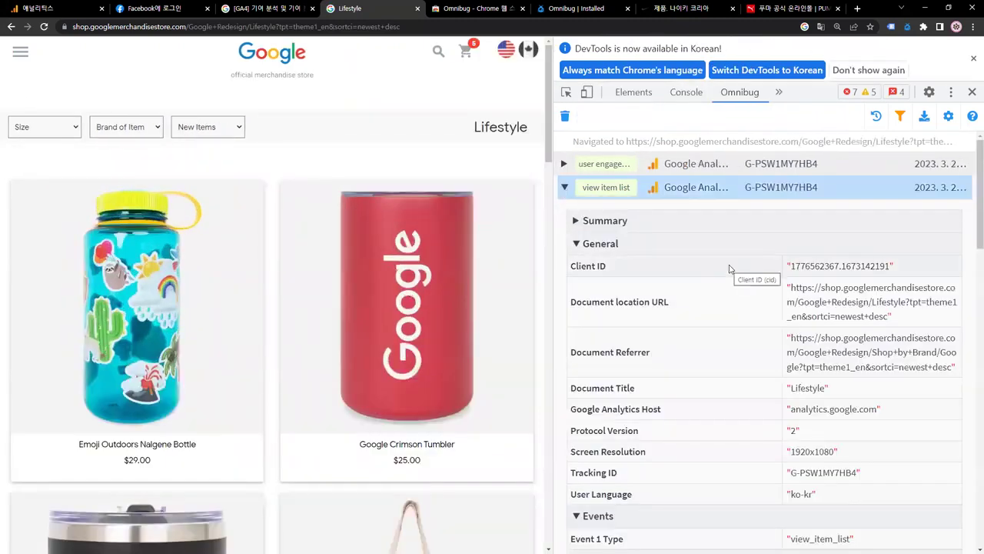
Examine the general, event and product parameters of the Lifestyle page's view item list request, including its document location URL.
scroll(731, 269, "down", 5)
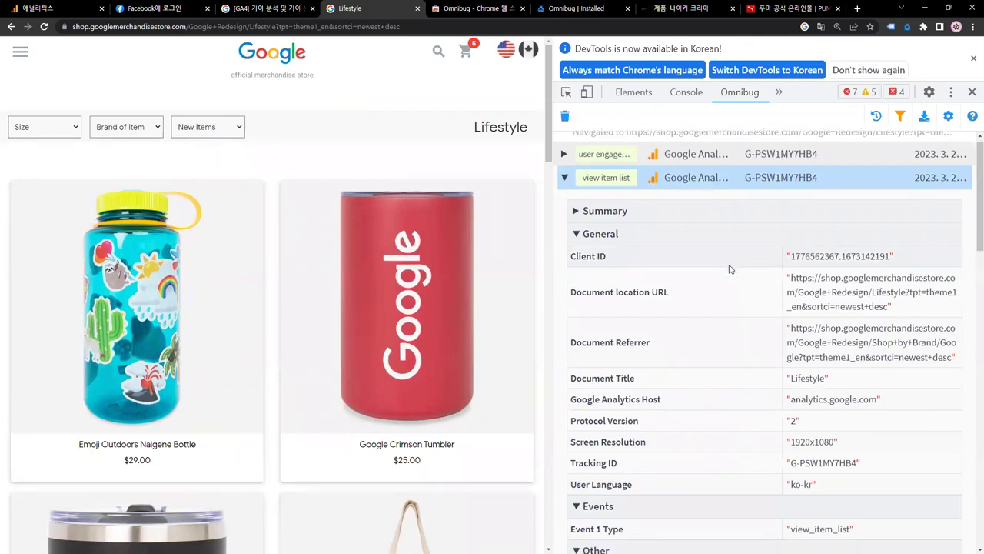
scroll(731, 271, "down", 10)
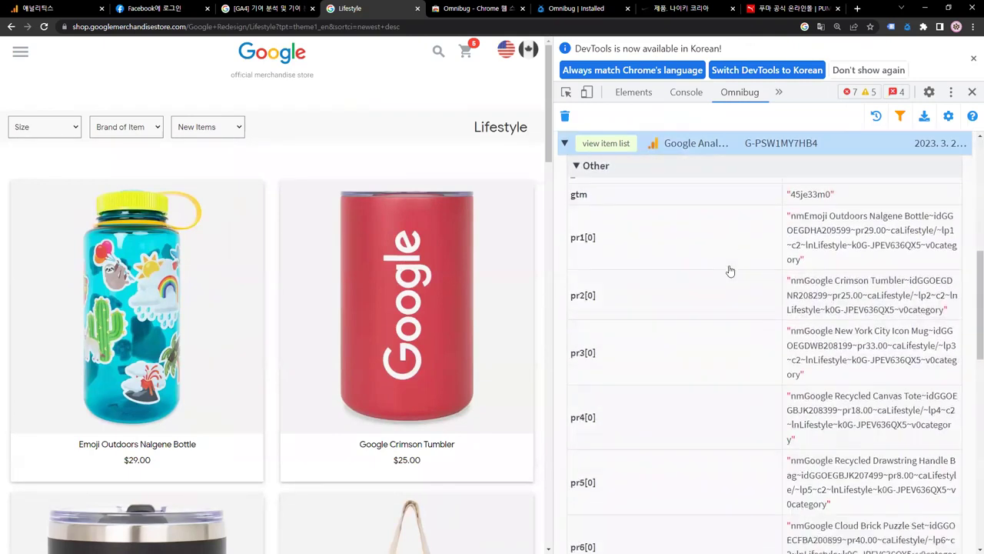
scroll(731, 269, "down", 5)
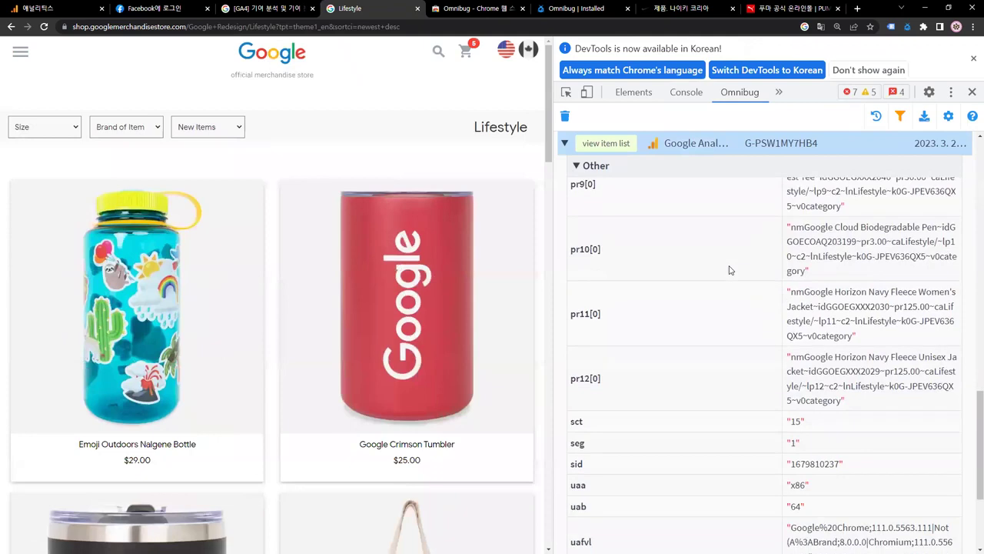
scroll(729, 269, "up", 15)
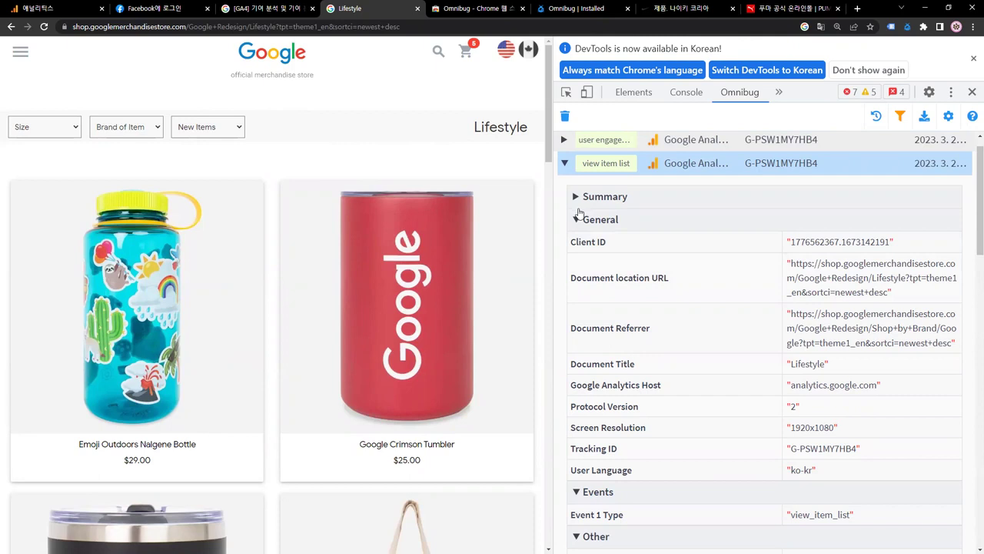
left_click_drag(551, 226, 611, 223)
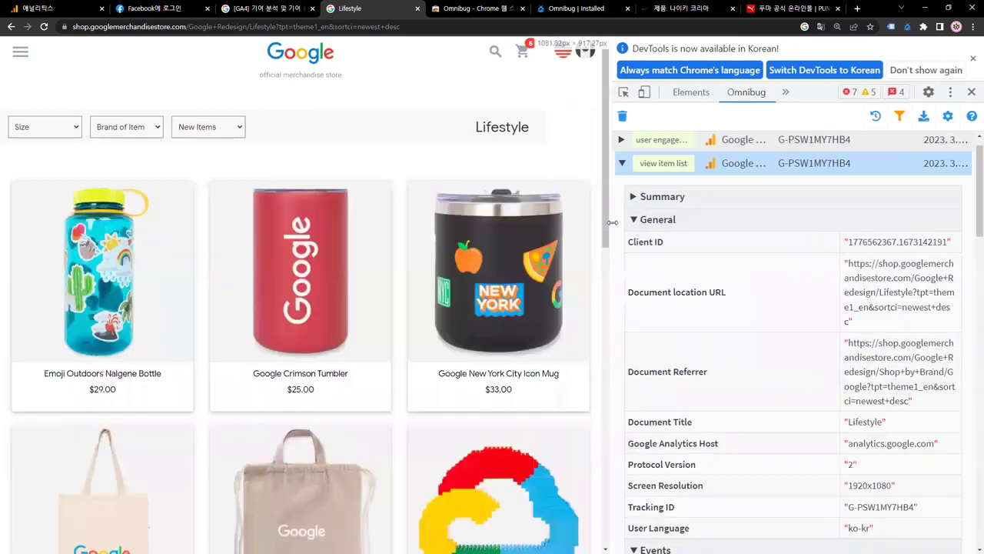
Return to the Analytics funnel step editor and add the page_location parameter to step 1's view_item_list condition, opening its value for entry.
left_click(73, 12)
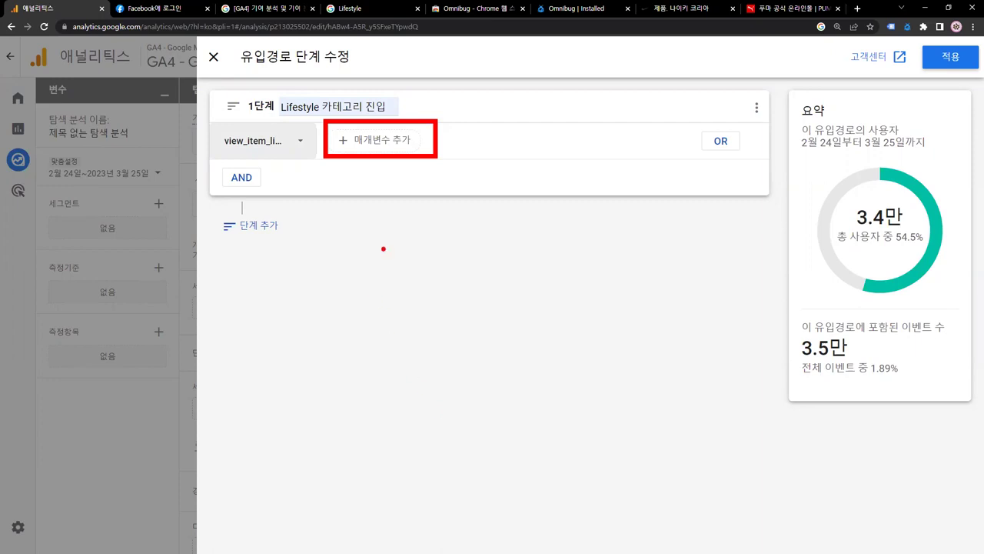
left_click(380, 145)
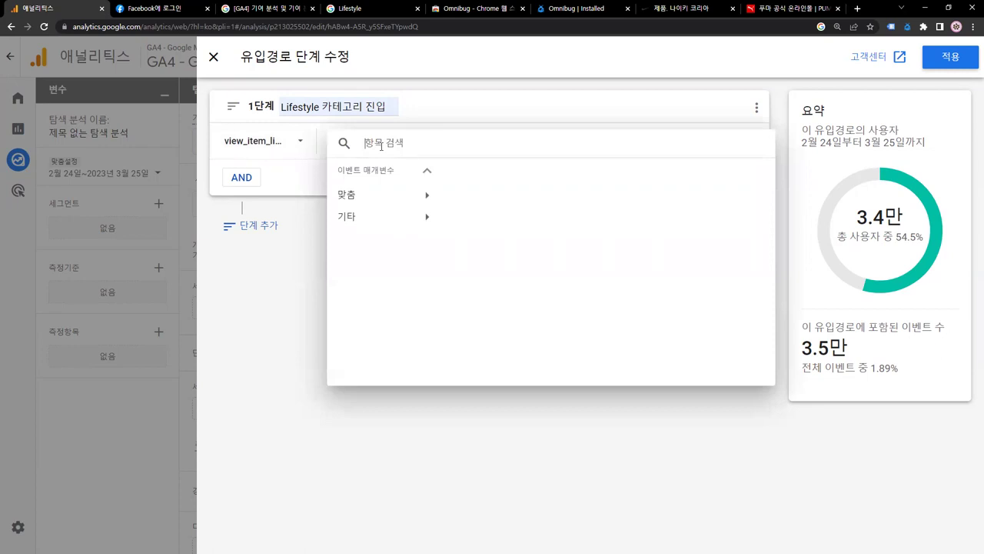
type("vp")
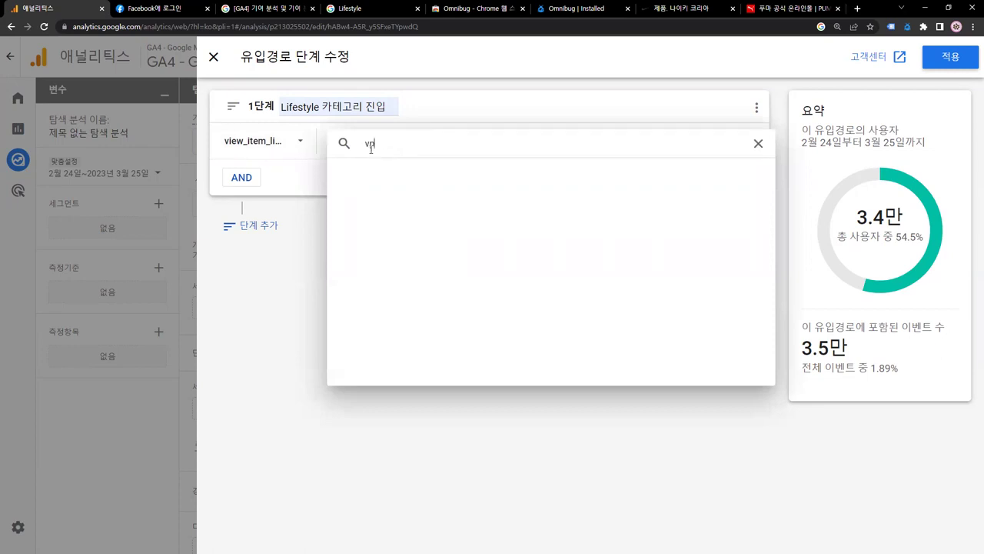
key("BackSpace")
key("BackSpace")
type("페")
key("BackSpace")
key("BackSpace")
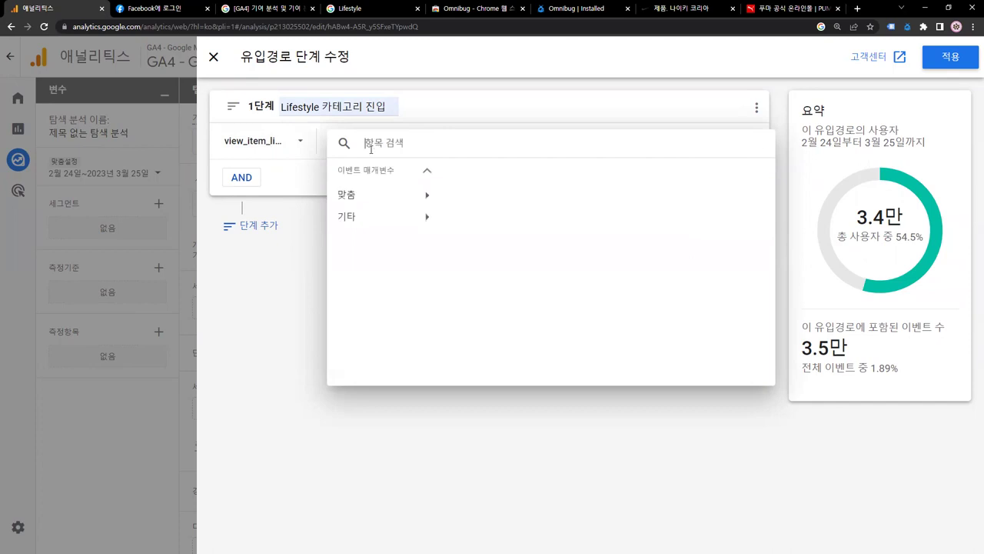
type("page")
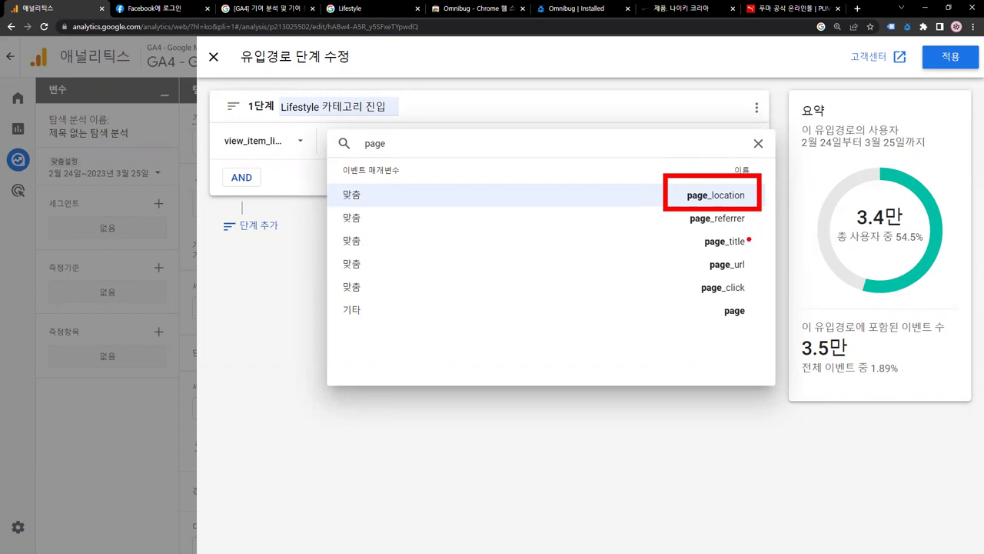
left_click(708, 201)
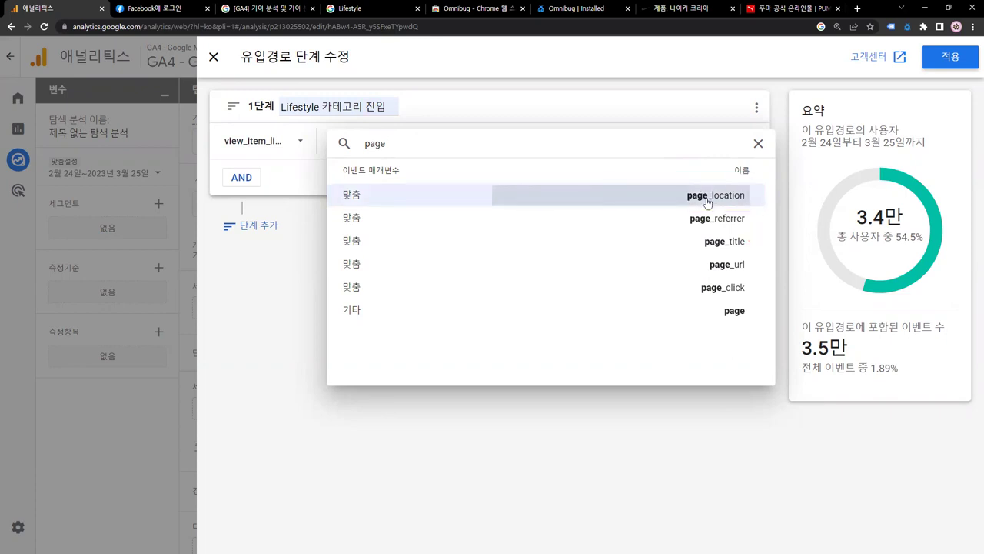
left_click(457, 240)
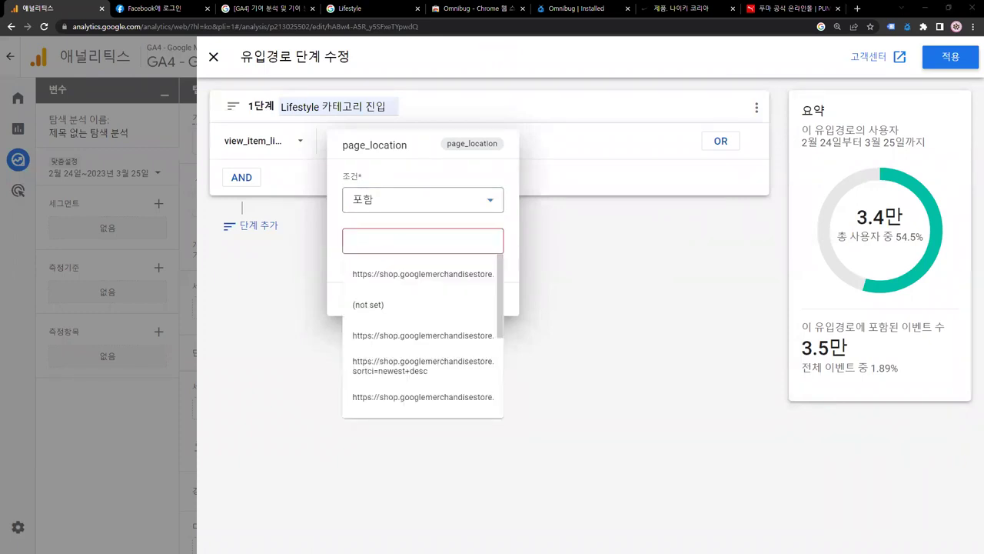
Switch to the PowerPoint deck, examine the page_location path highlighted on the "Funnel step 1" slide, and minimize the deck.
key("alt+Tab")
key("Page_Down")
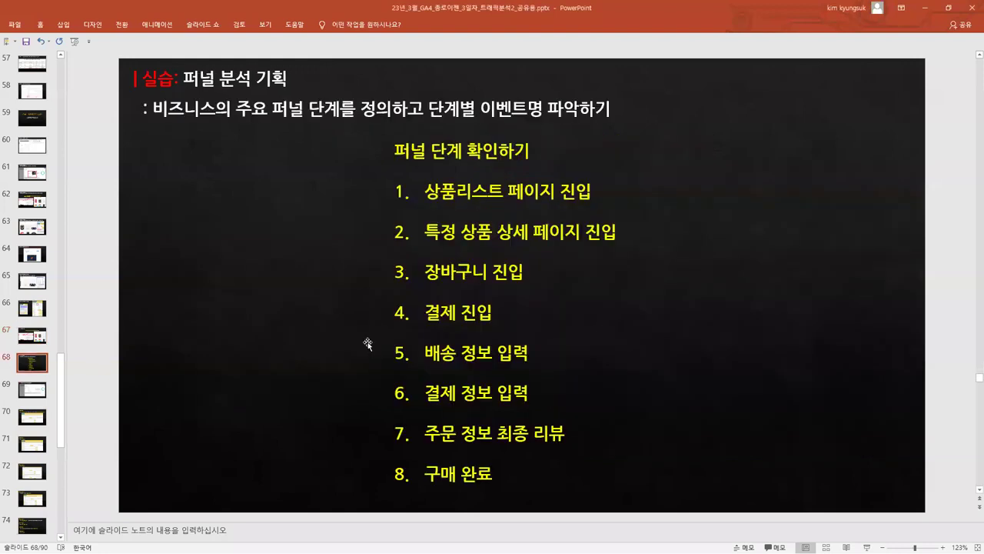
key("Page_Down")
key("Page_Down")
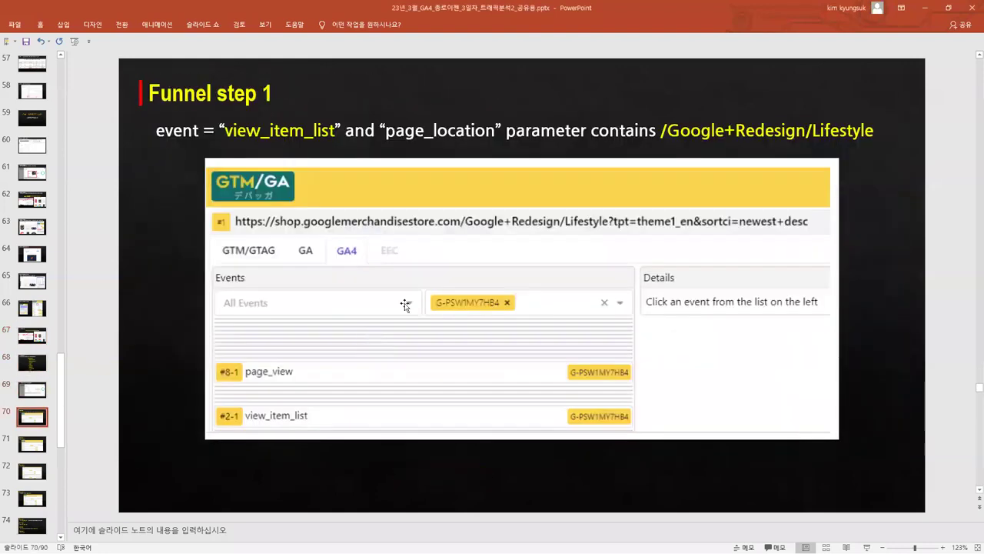
left_click(659, 132)
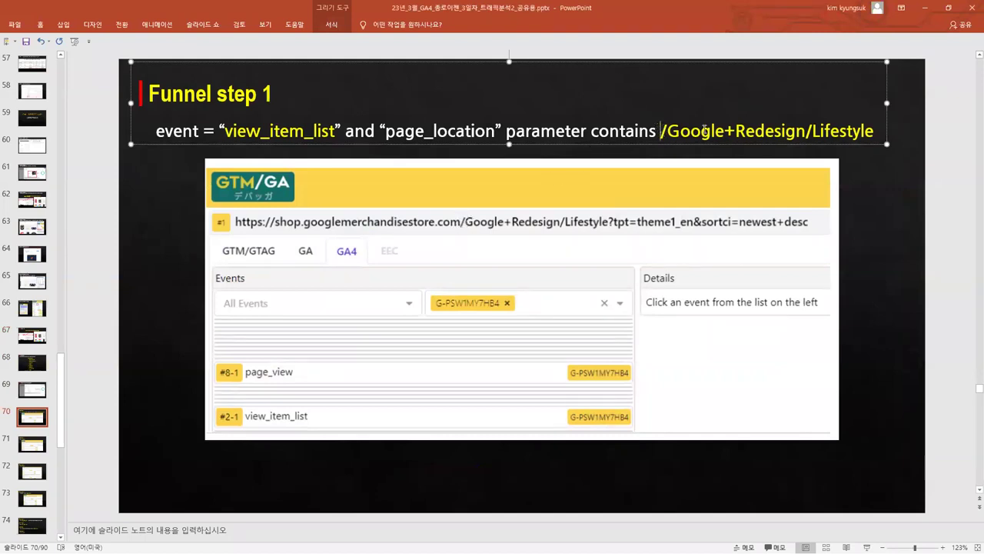
left_click_drag(659, 130, 874, 132)
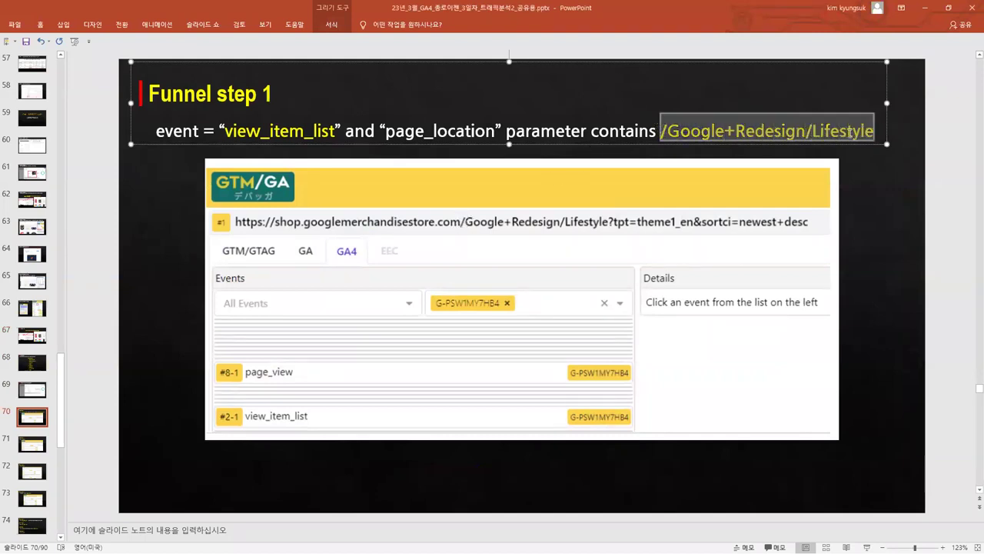
left_click(925, 10)
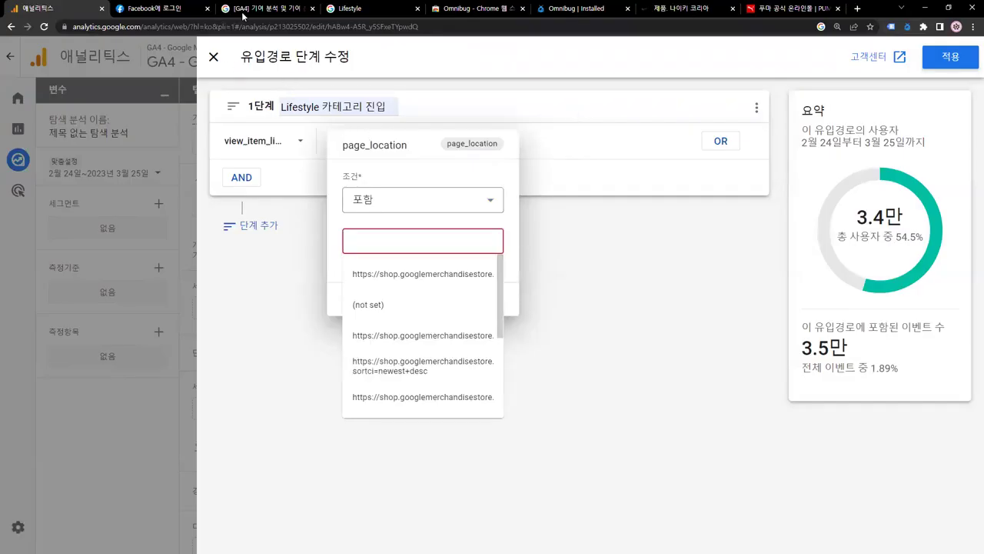
Copy the Lifestyle page's full URL from the browser and replace the existing Notepad text with it.
left_click(354, 9)
left_click(334, 25)
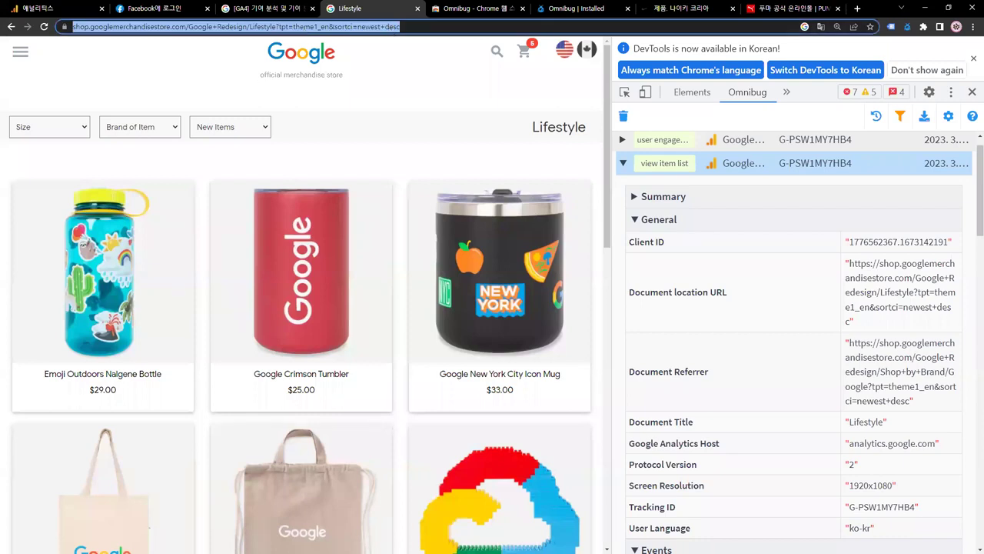
key("ctrl+c")
key("alt+Tab")
key("ctrl+a")
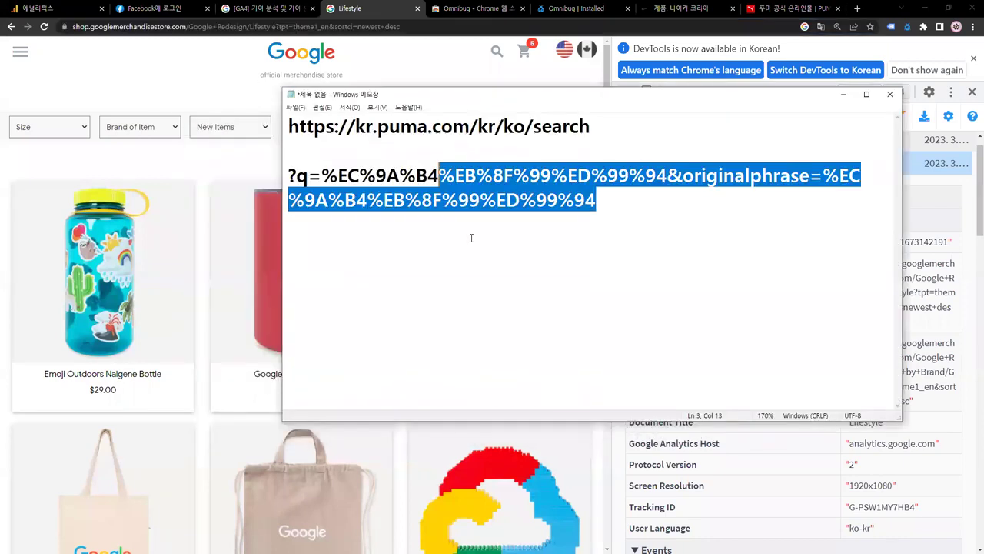
key("ctrl+v")
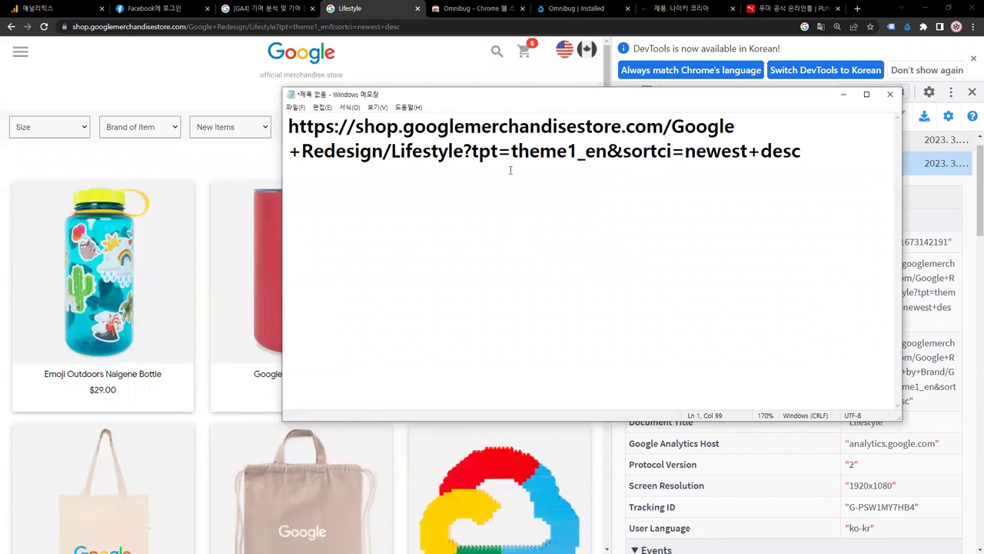
Split the question mark and the tpt and sortci parameters off the Lifestyle URL with blank lines.
left_click(472, 151)
key("Return")
key("Return")
left_click(466, 152)
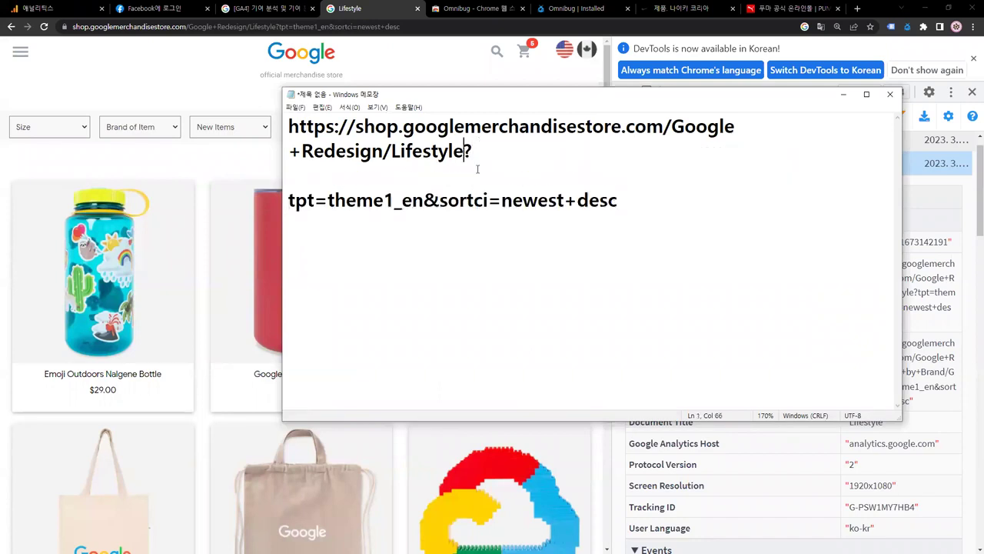
key("Return")
key("Return")
key("Return")
key("Return")
key("Return")
Delete the separated query string so that only the URL up to Google+Redesign/Lifestyle is kept in Notepad.
key("ctrl+End")
key("shift+Up")
key("shift+Up")
key("shift+Up")
key("shift+Up")
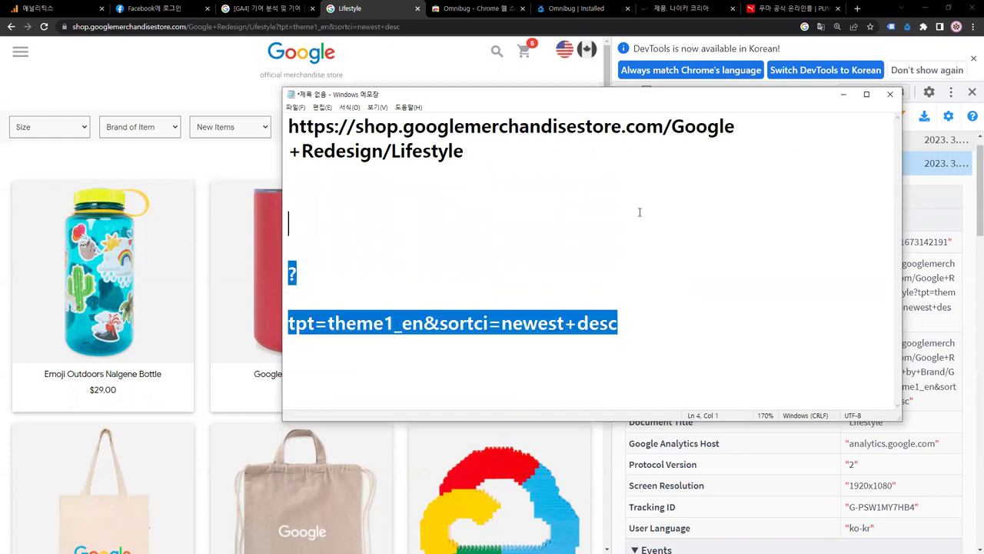
key("BackSpace")
key("BackSpace")
key("BackSpace")
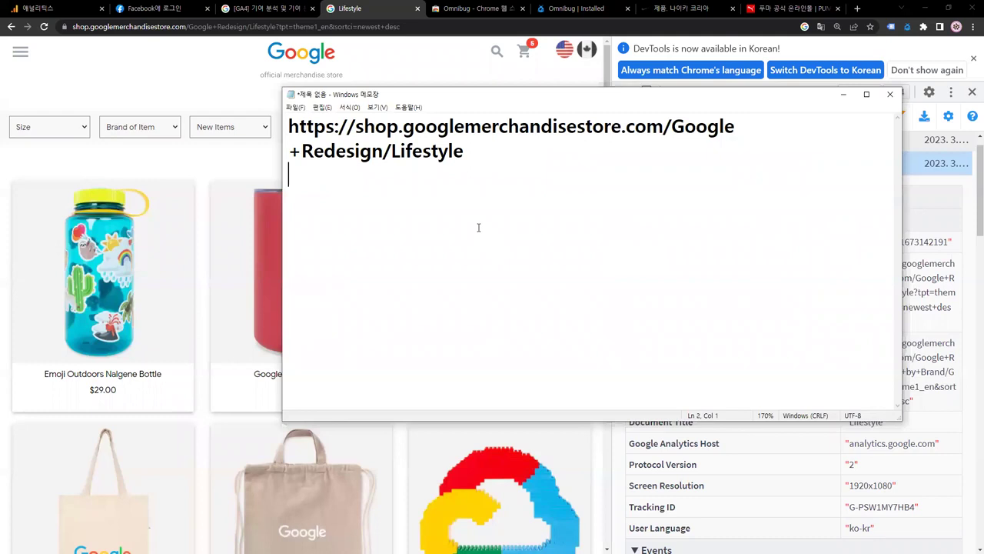
Separate the shop.googlemerchandisestore.com domain from the Google+Redesign/Lifestyle path with blank lines and highlight the domain part.
left_click_drag(356, 126, 666, 131)
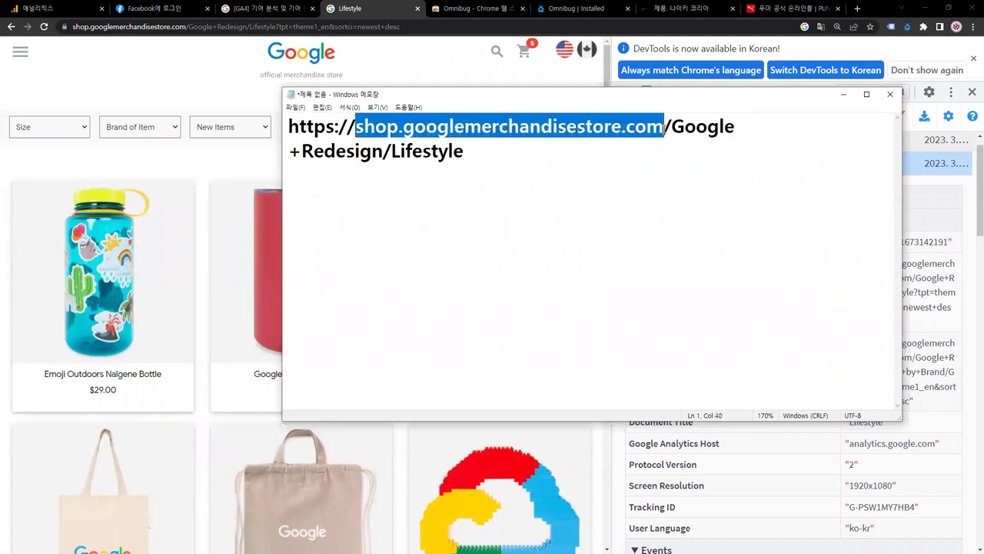
left_click(669, 136)
key("Return")
key("Return")
key("Return")
key("Return")
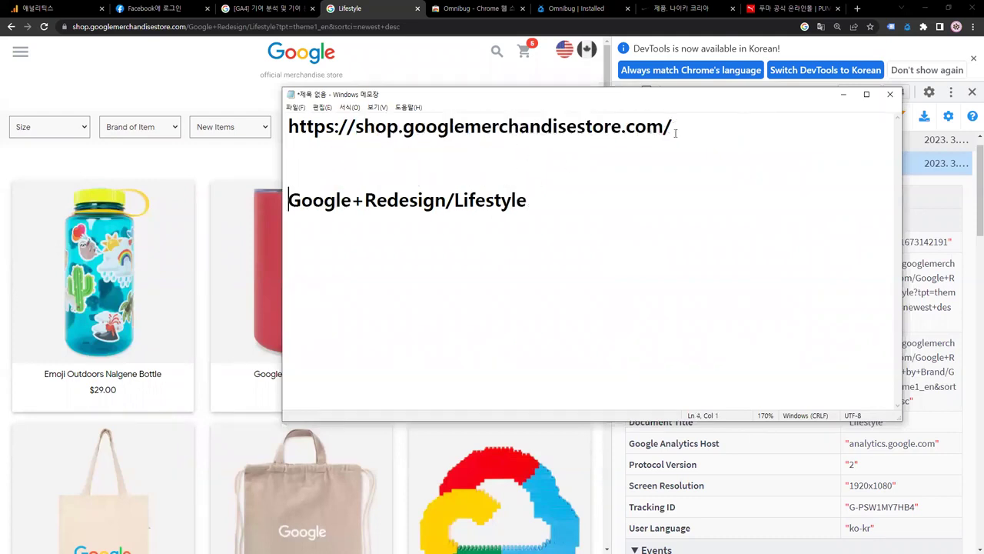
left_click(667, 128)
left_click_drag(671, 128, 247, 127)
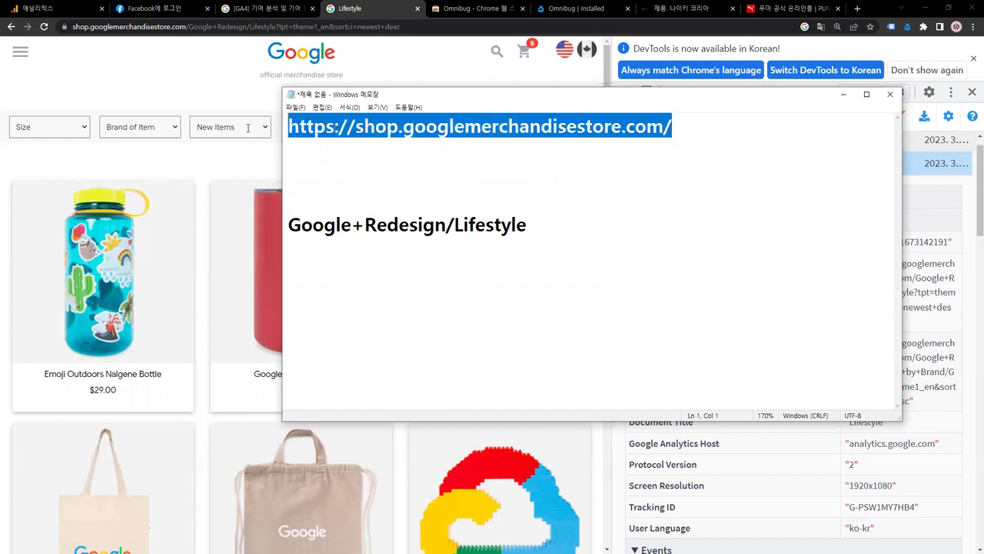
Rejoin the Google+Redesign/Lifestyle path to the store domain on one line.
left_click(288, 223)
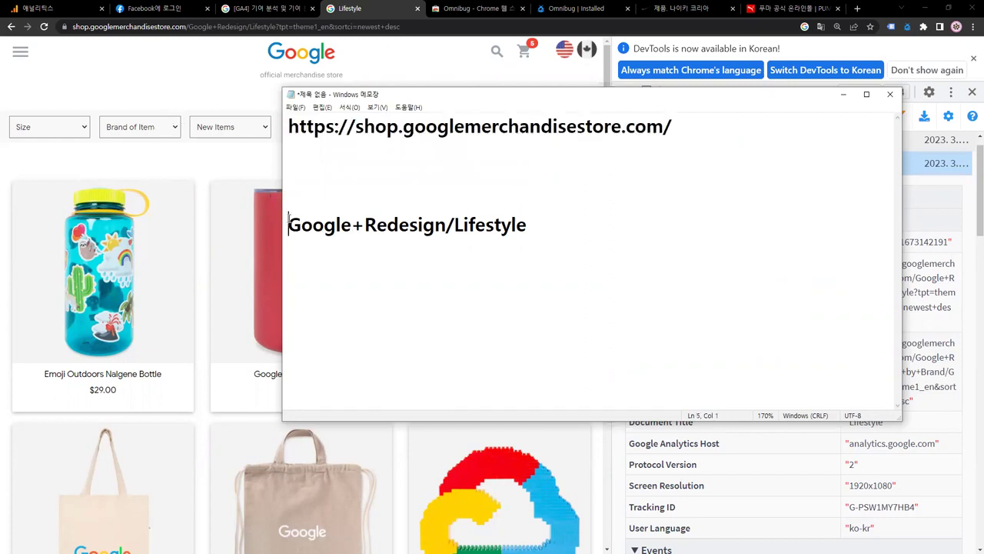
key("BackSpace")
key("BackSpace")
key("BackSpace")
key("BackSpace")
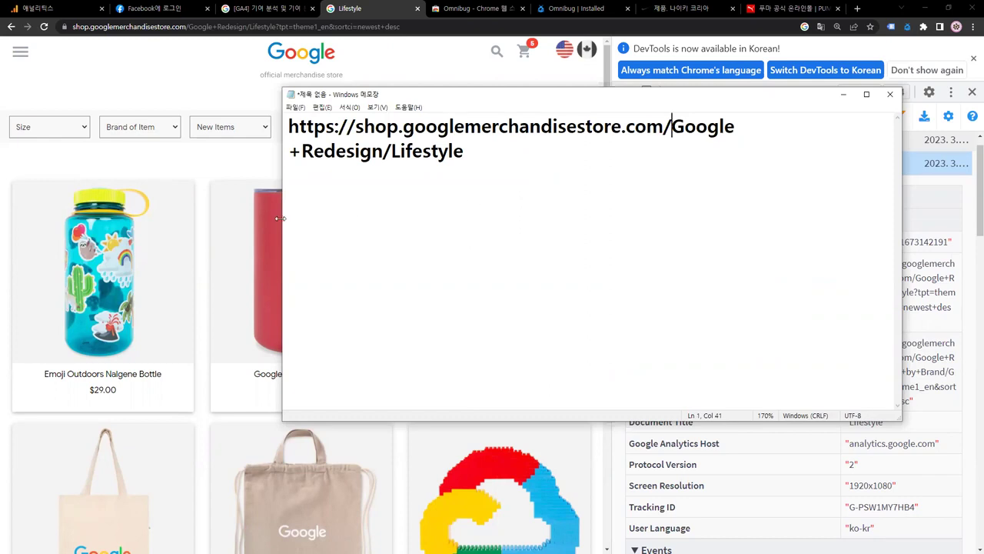
Widen the Notepad window so the URL fits on one line and copy the /Google+Redesign/Lifestyle path from it.
left_click_drag(281, 218, 135, 218)
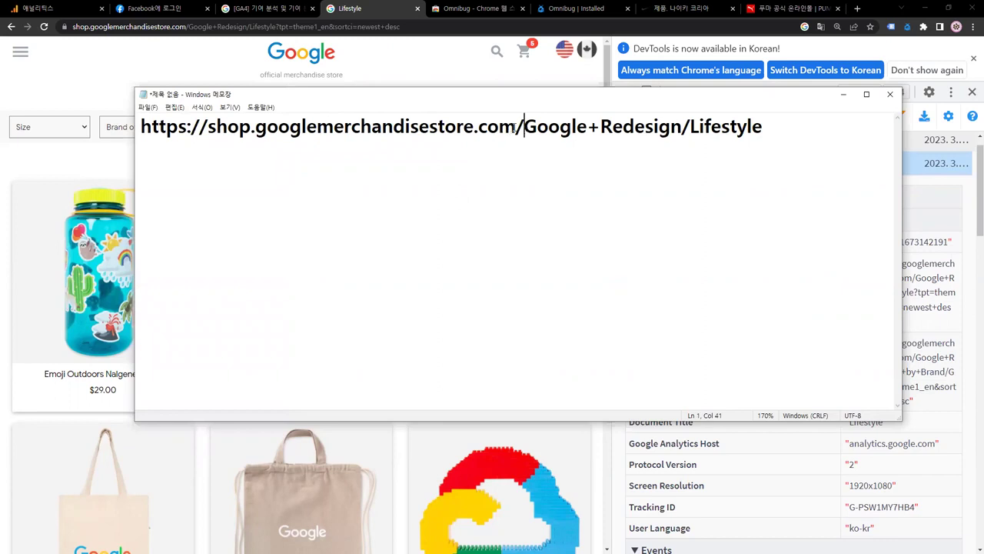
left_click_drag(513, 127, 766, 124)
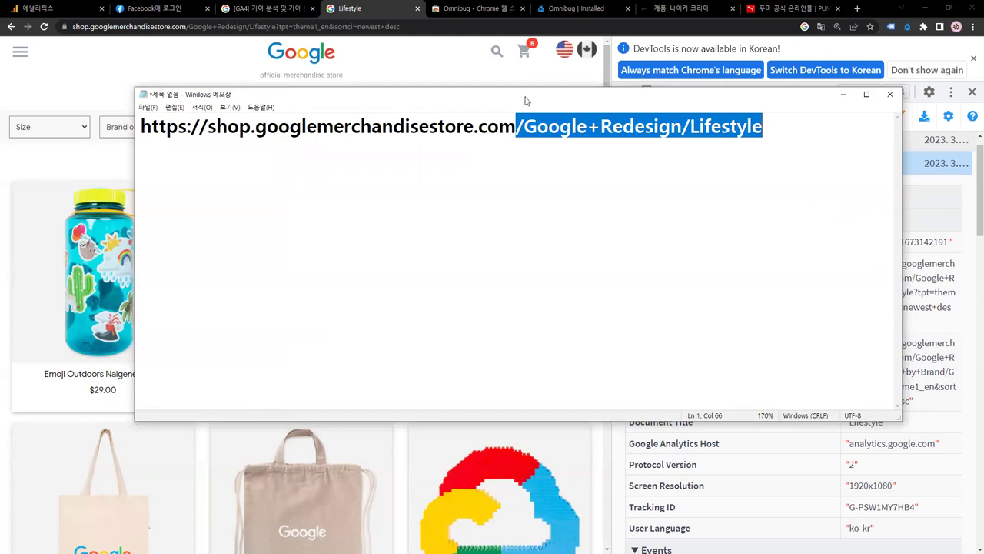
left_click_drag(526, 100, 519, 180)
left_click(508, 206)
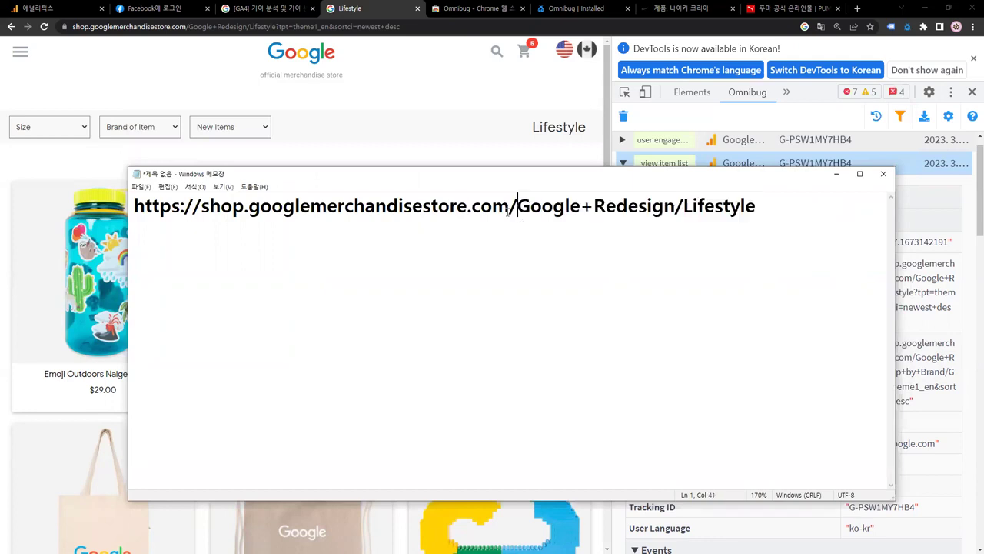
left_click_drag(509, 206, 762, 204)
key("ctrl+c")
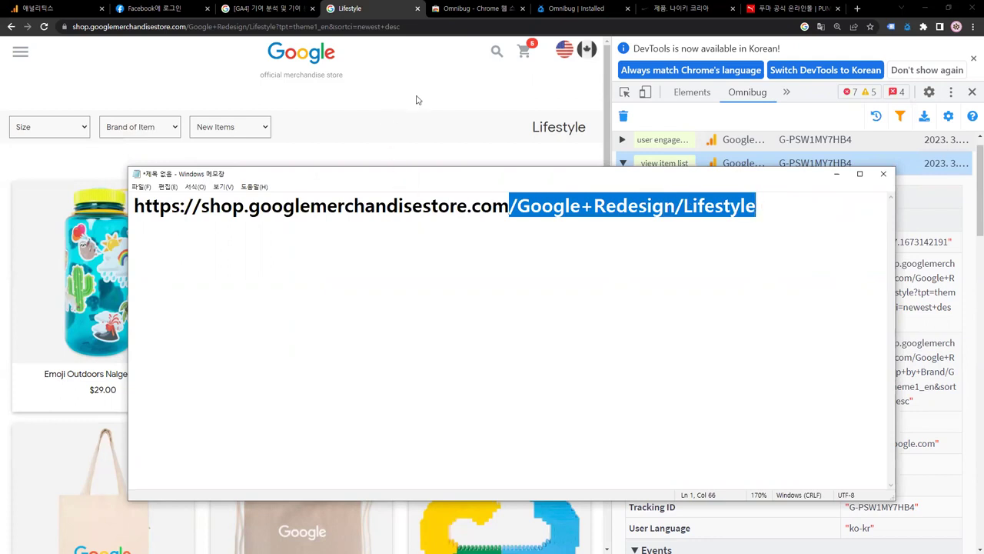
Switch to Google Analytics, enter /Google+Redesign/Lifestyle as the page_location contains value, and compare it with the Funnel step 1 slide in PowerPoint.
left_click(71, 8)
left_click(71, 8)
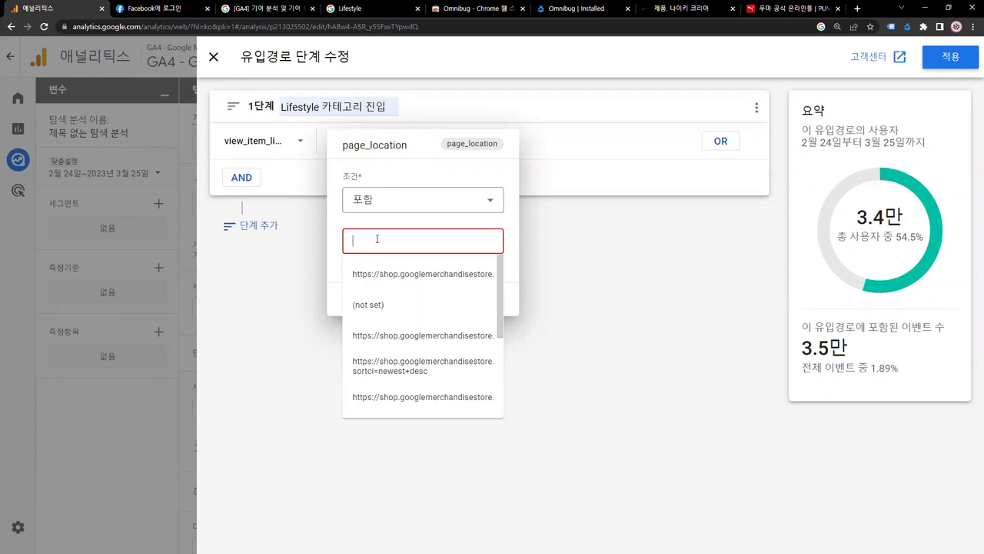
key("ctrl+v")
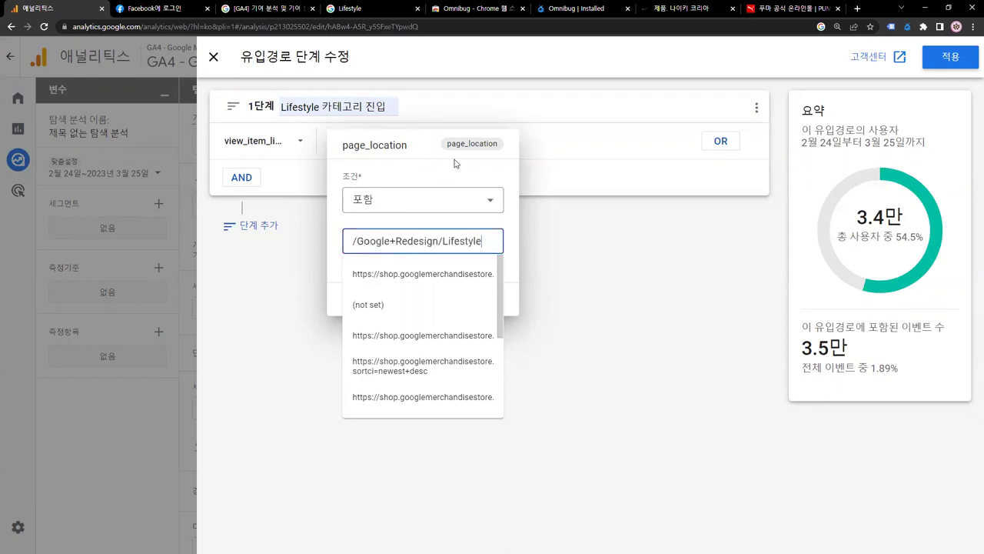
left_click(507, 228)
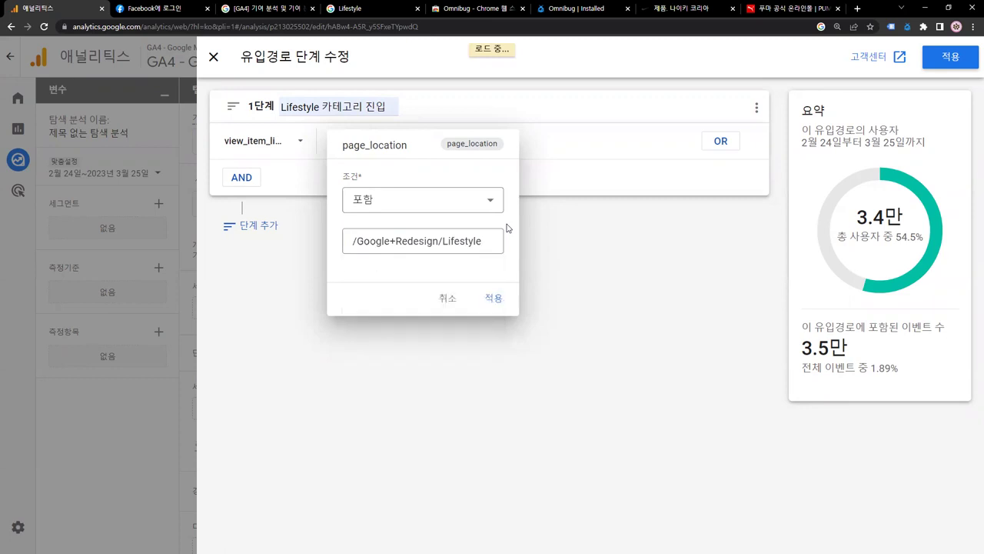
left_click(351, 246)
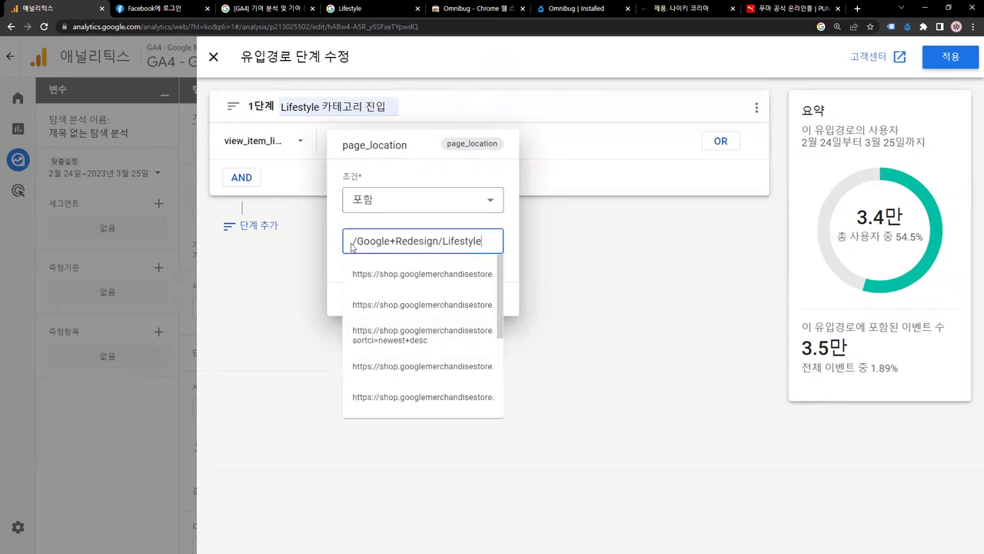
left_click(355, 241)
key("alt+Tab")
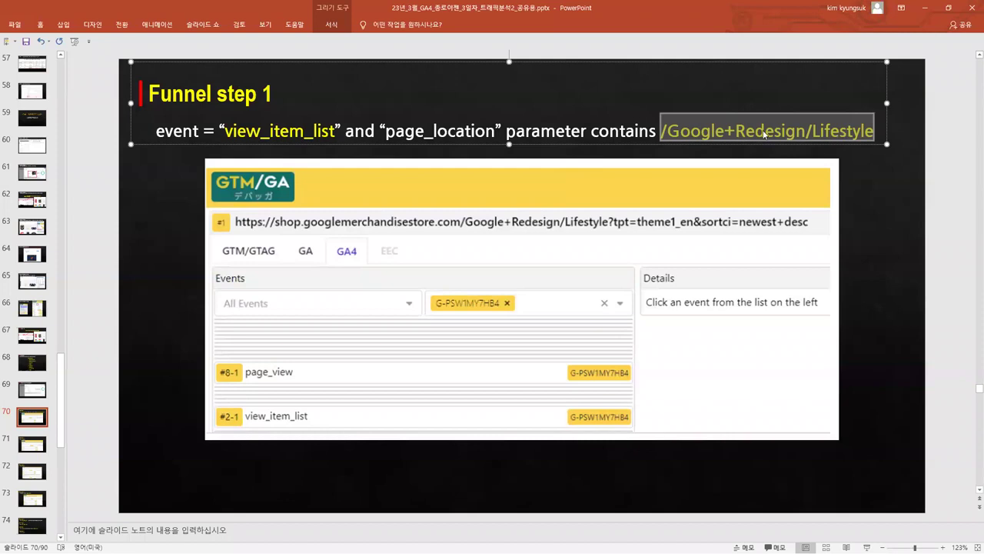
left_click(923, 10)
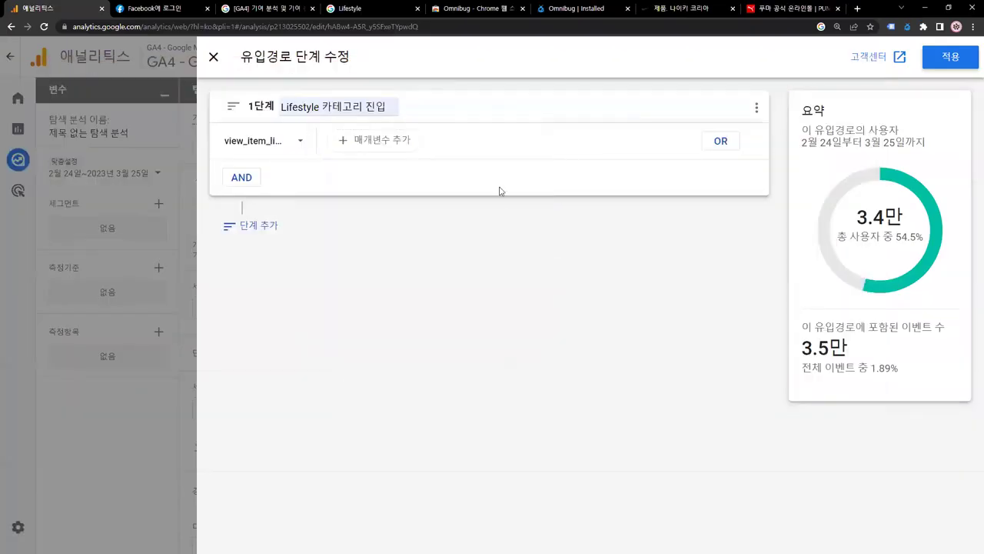
Limit step 1's view_item_list event to page_location containing /Google+Redesign/Lifestyle, and add a second step to the funnel.
left_click(406, 142)
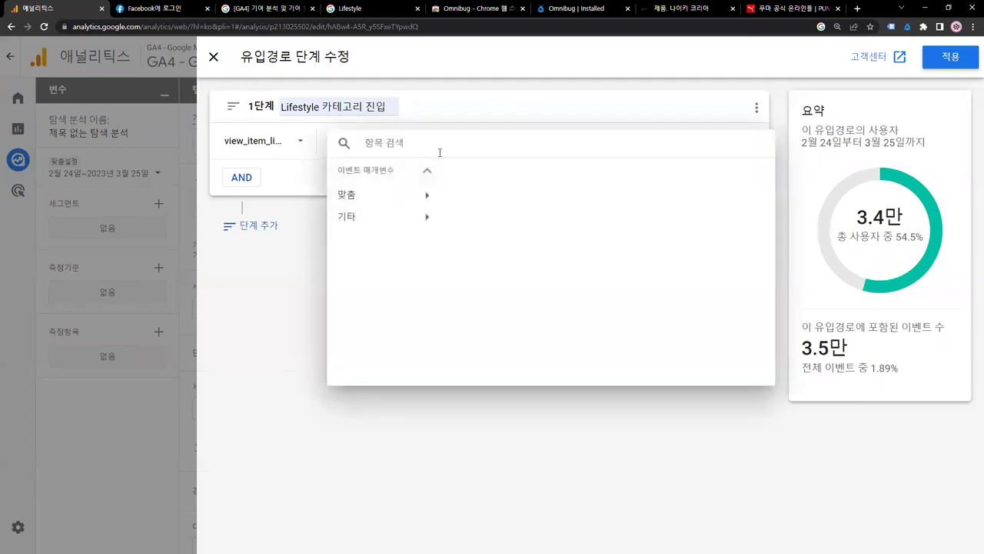
type("page")
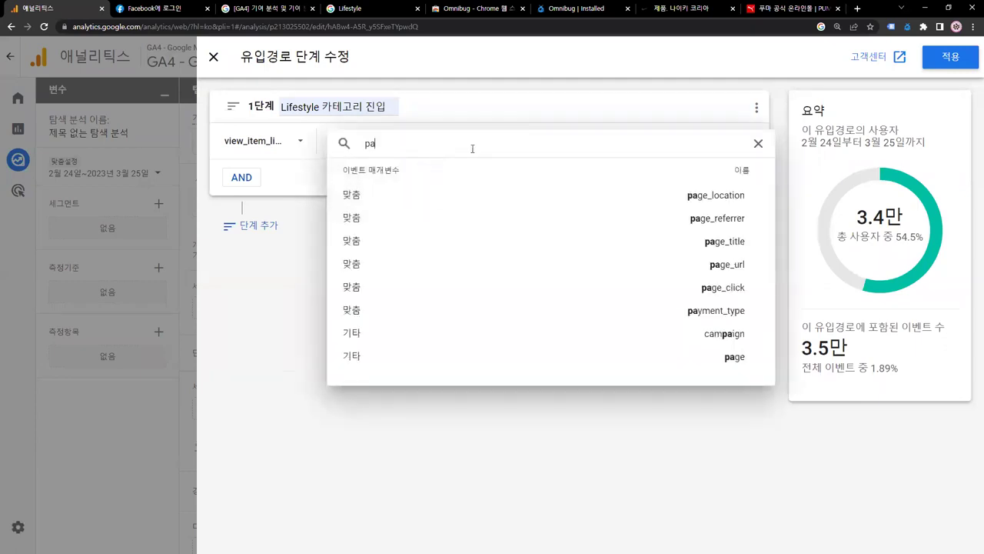
left_click(677, 198)
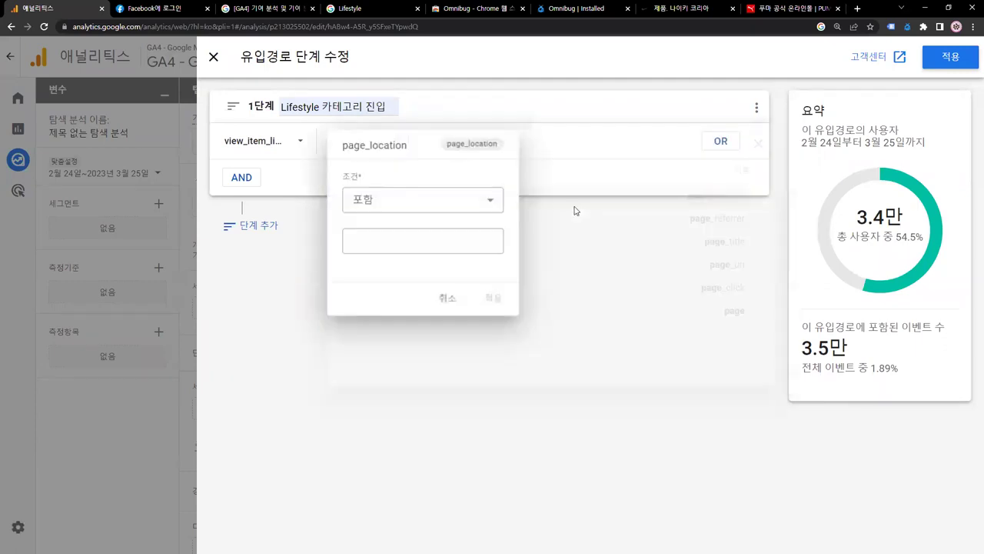
left_click(410, 241)
key("ctrl+v")
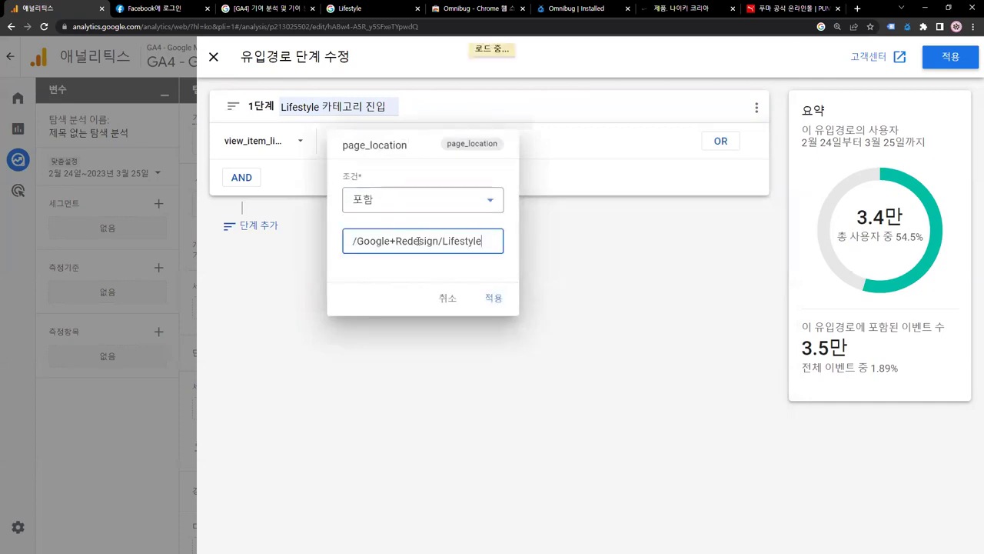
left_click(492, 298)
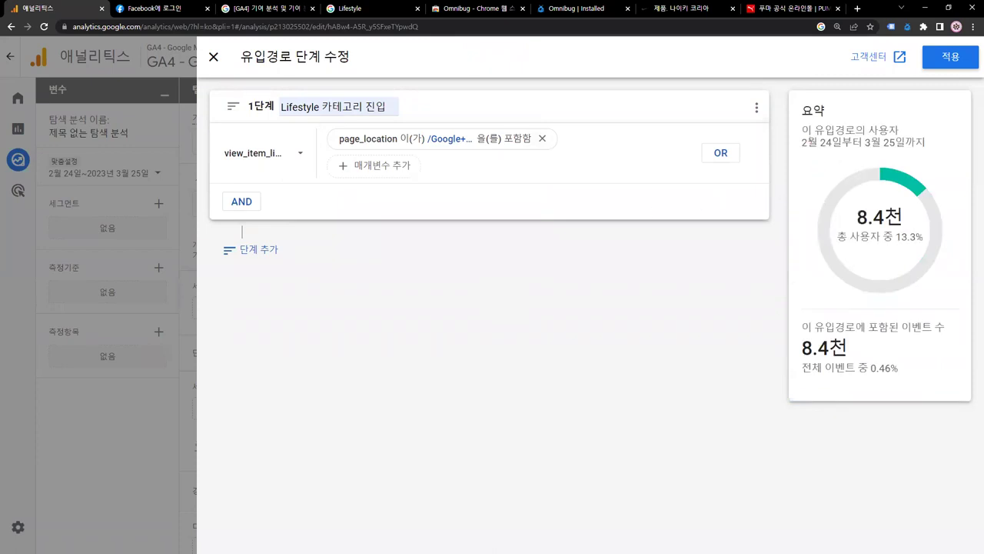
left_click_drag(810, 139, 946, 309)
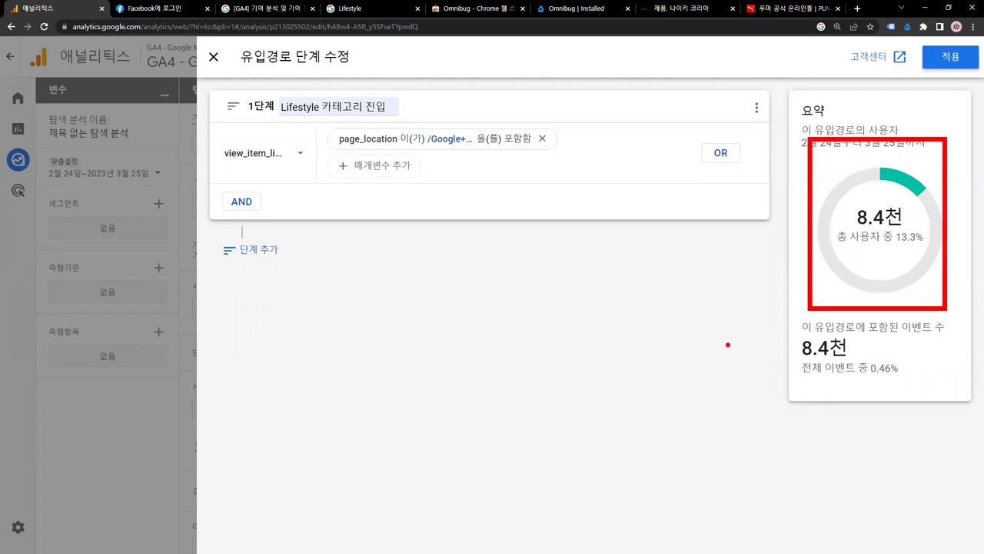
left_click(268, 261)
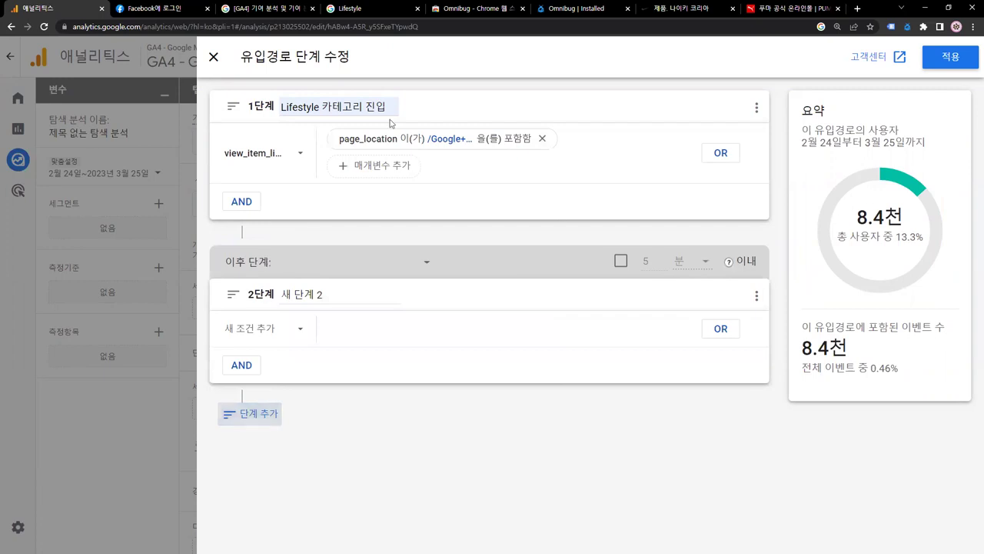
Open the Google Crimson Tumbler product from the store's Lifestyle page and clear the earlier requests in Omnibug.
left_click(344, 8)
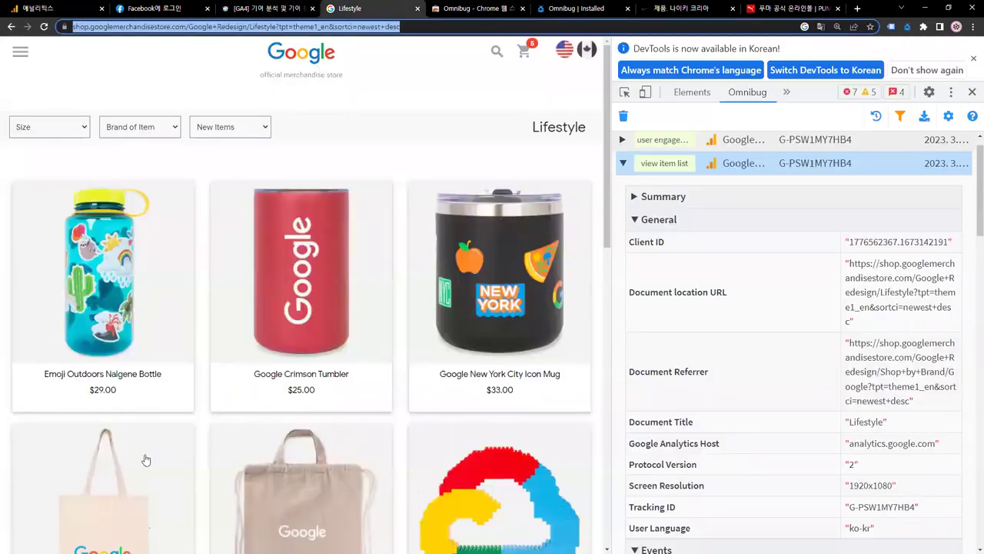
scroll(435, 292, "down", 3)
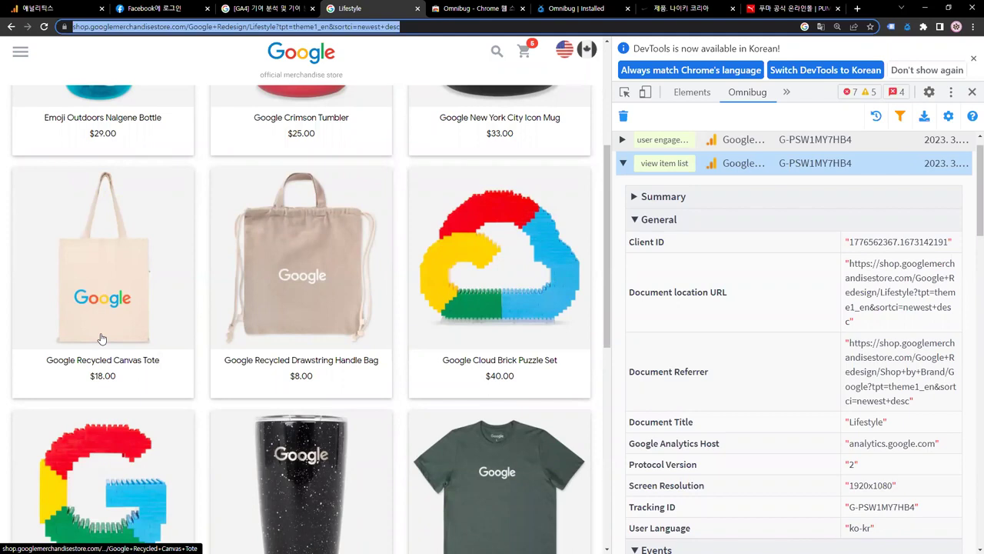
scroll(308, 219, "up", 3)
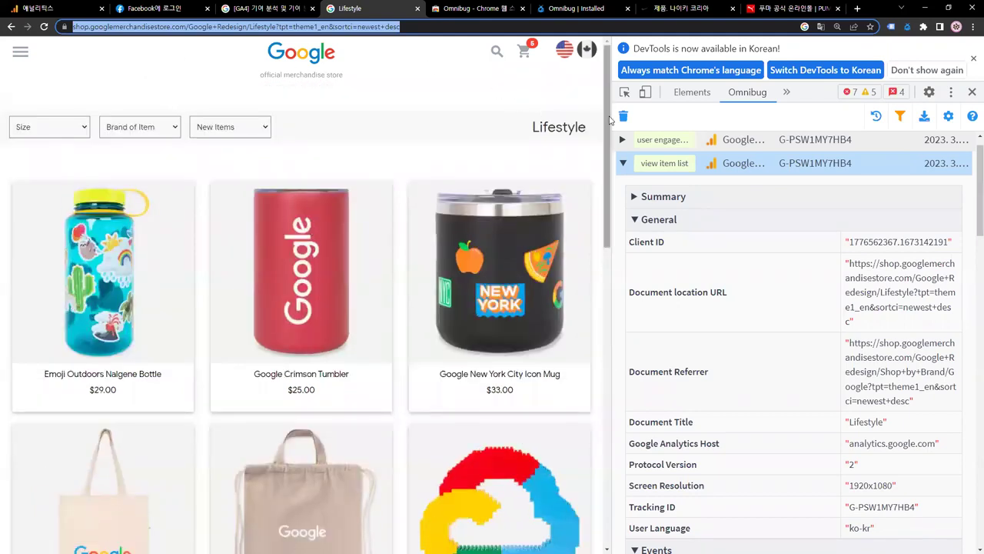
left_click_drag(611, 116, 806, 122)
left_click(310, 229)
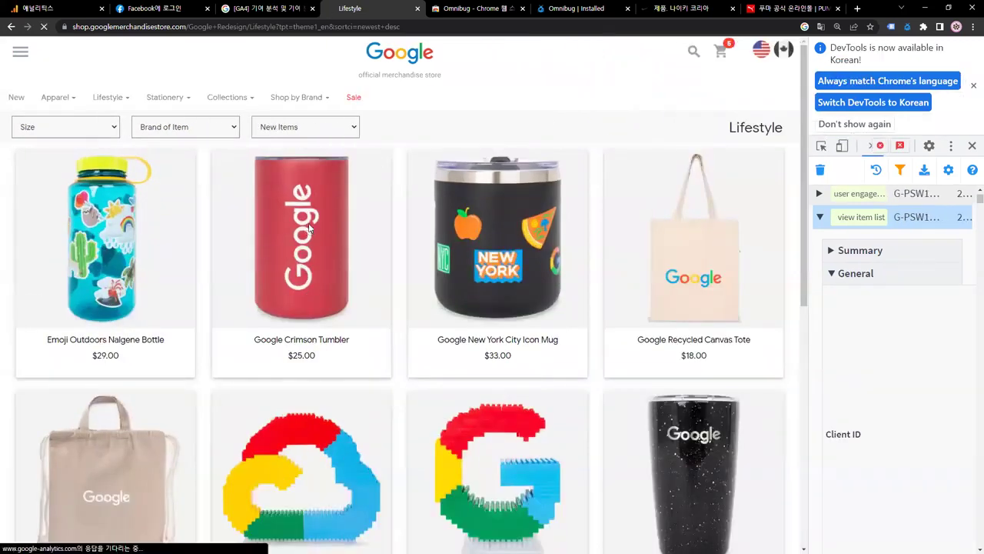
left_click(822, 171)
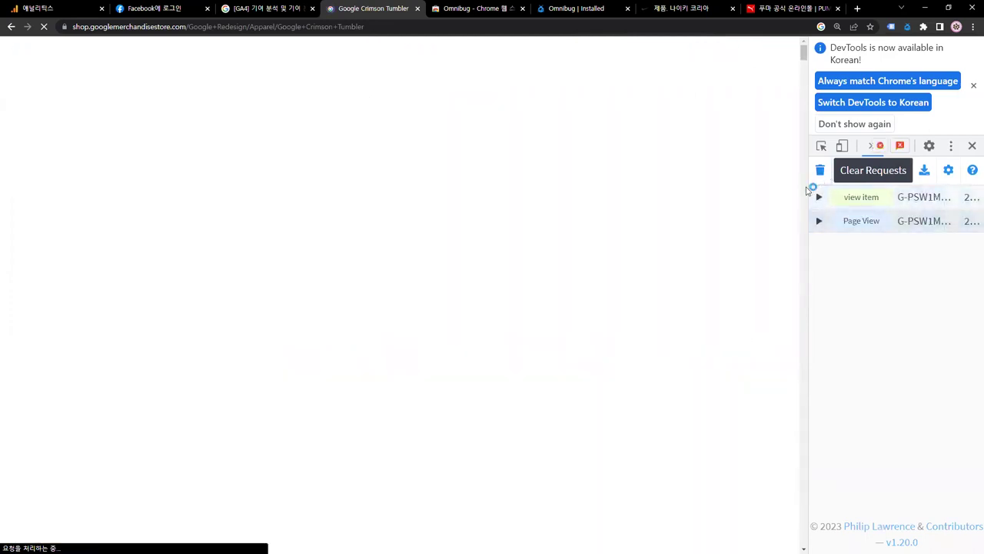
Widen the Omnibug panel, expand the view item request and examine its General and Other parameters.
left_click_drag(809, 186, 695, 188)
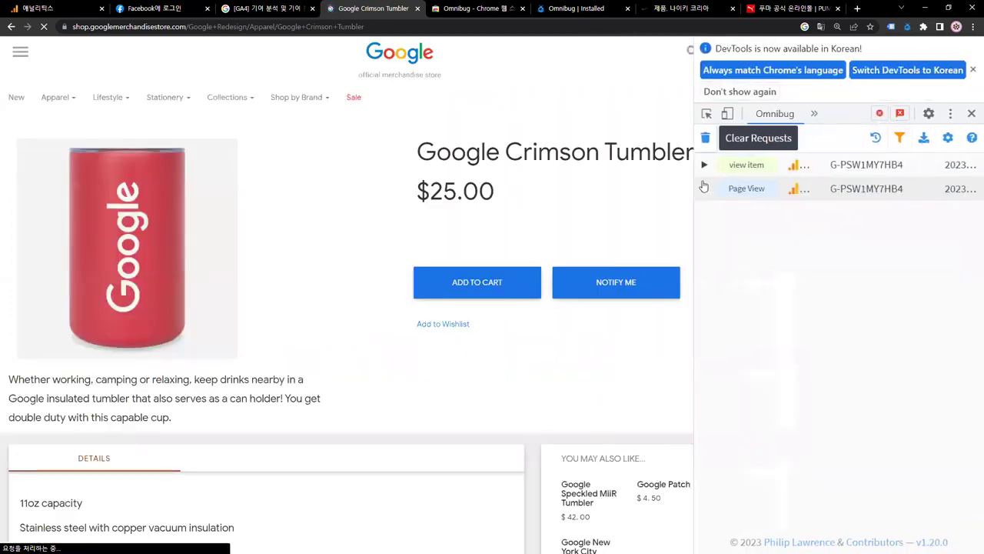
left_click(704, 169)
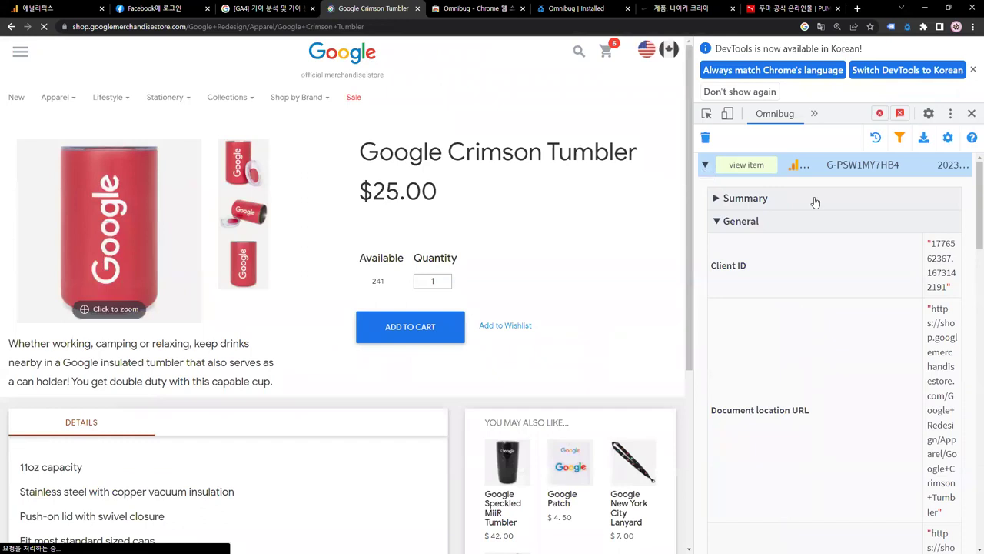
left_click_drag(694, 263, 596, 272)
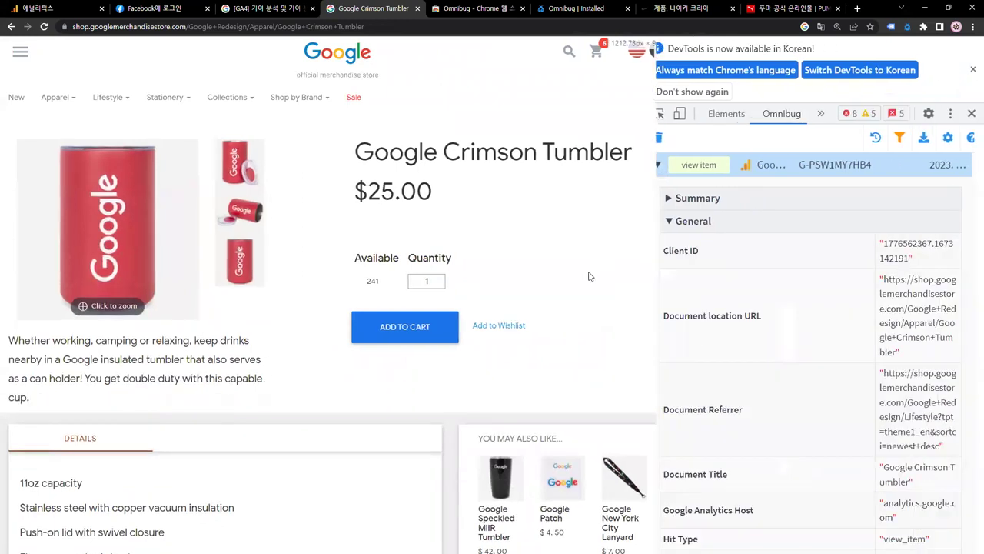
scroll(808, 286, "down", 4)
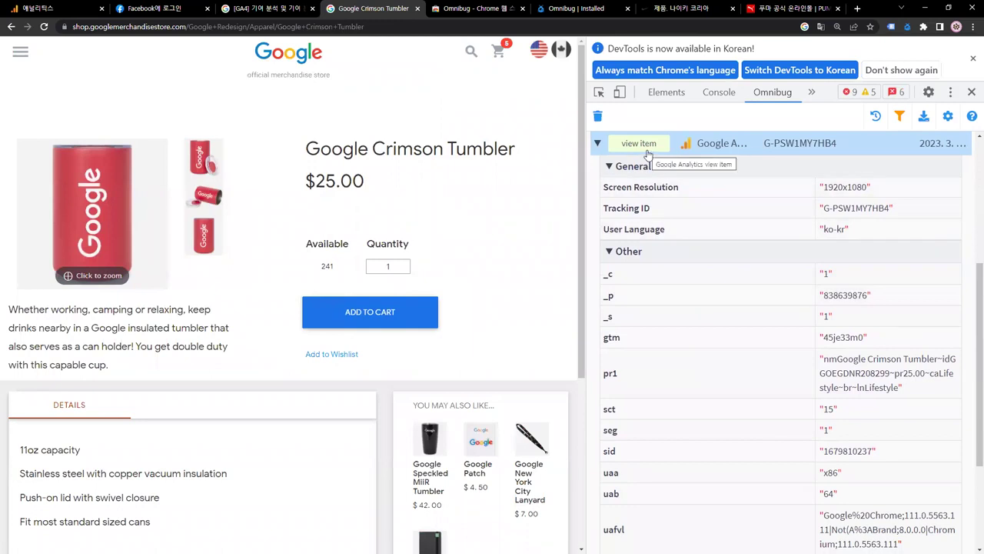
scroll(860, 278, "down", 2)
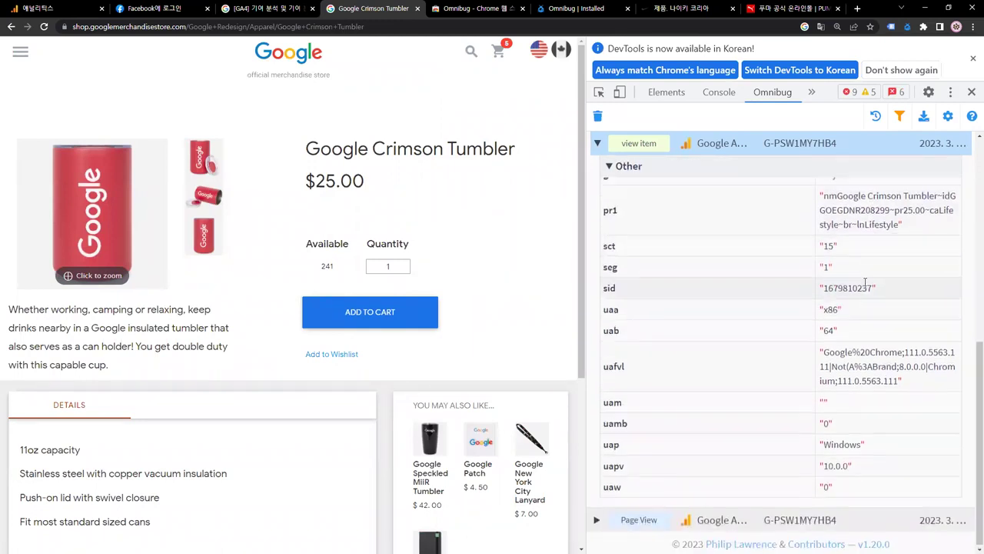
scroll(865, 281, "up", 3)
Copy the event name view_item from the Hit Type of the expanded request.
double_click(835, 236)
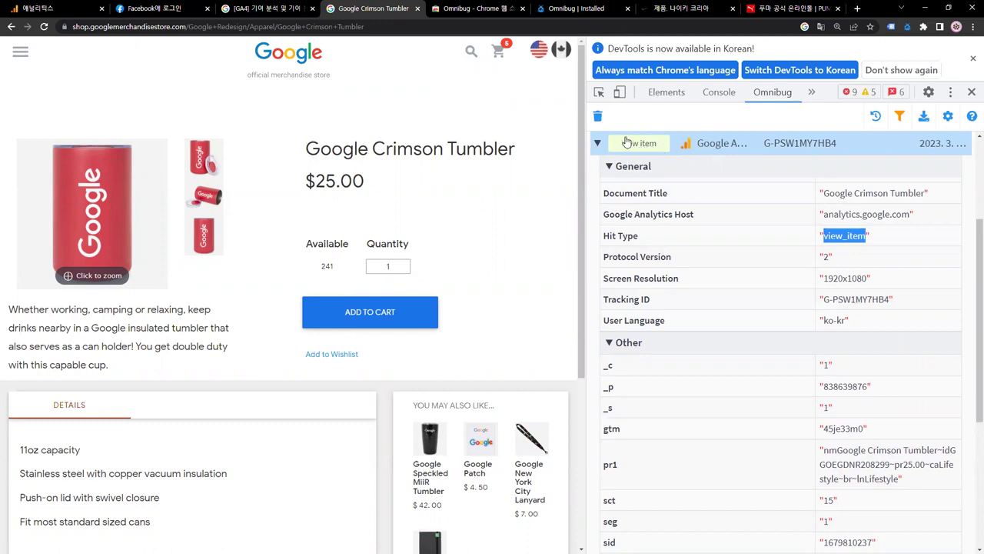
scroll(824, 230, "up", 3)
scroll(825, 292, "down", 2)
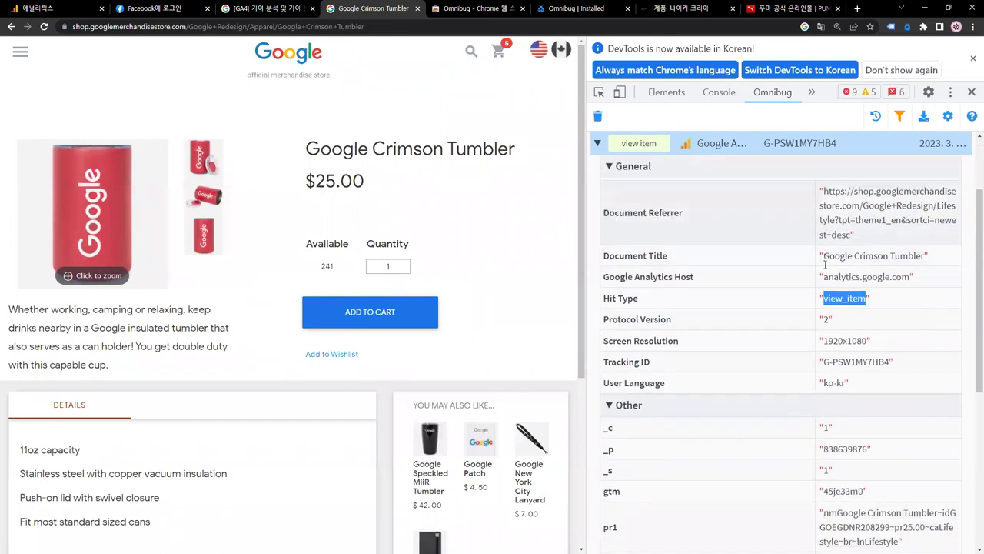
left_click(825, 298)
left_click_drag(824, 298, 881, 303)
key("ctrl+c")
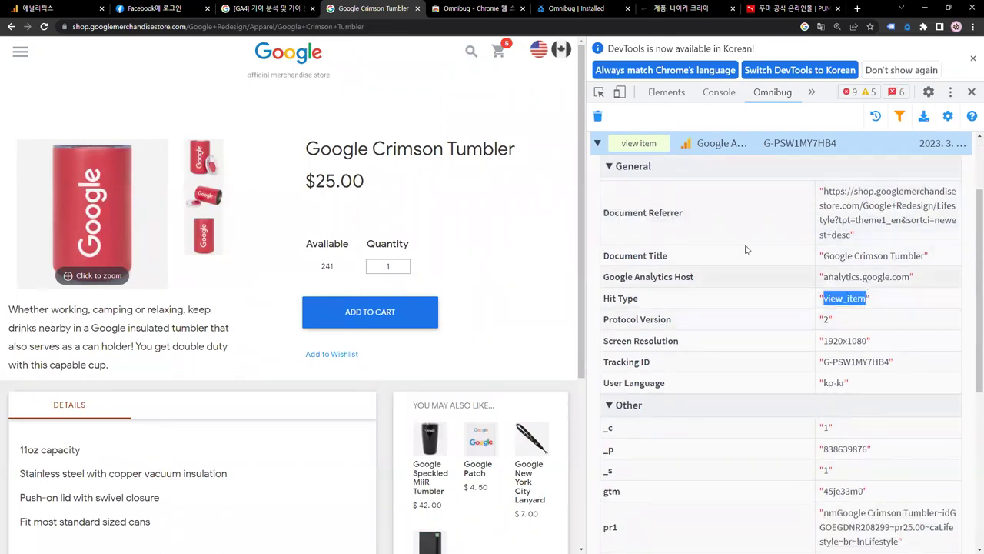
Switch back to the Google Analytics funnel editor and name step 2 제품상세페이지.
left_click(81, 9)
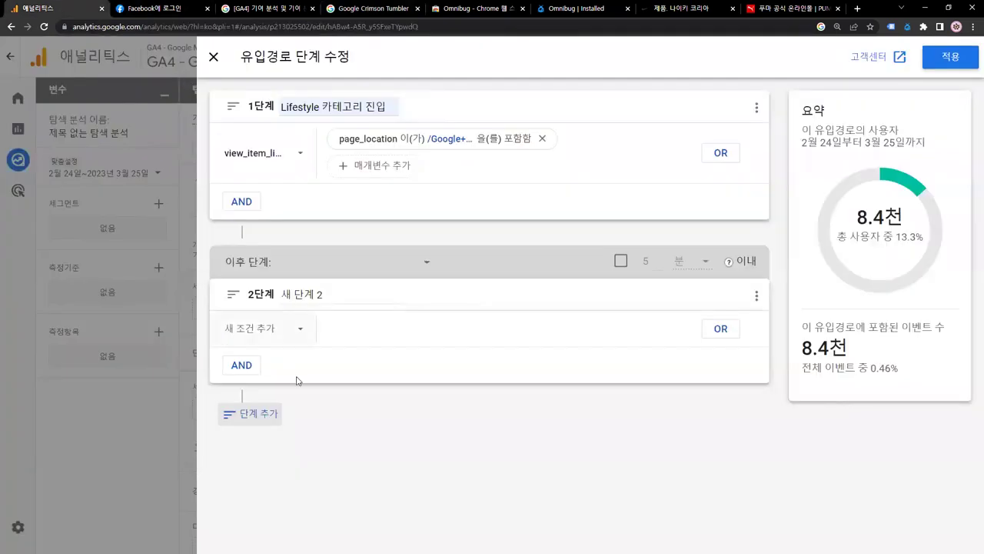
left_click(336, 298)
type("wp")
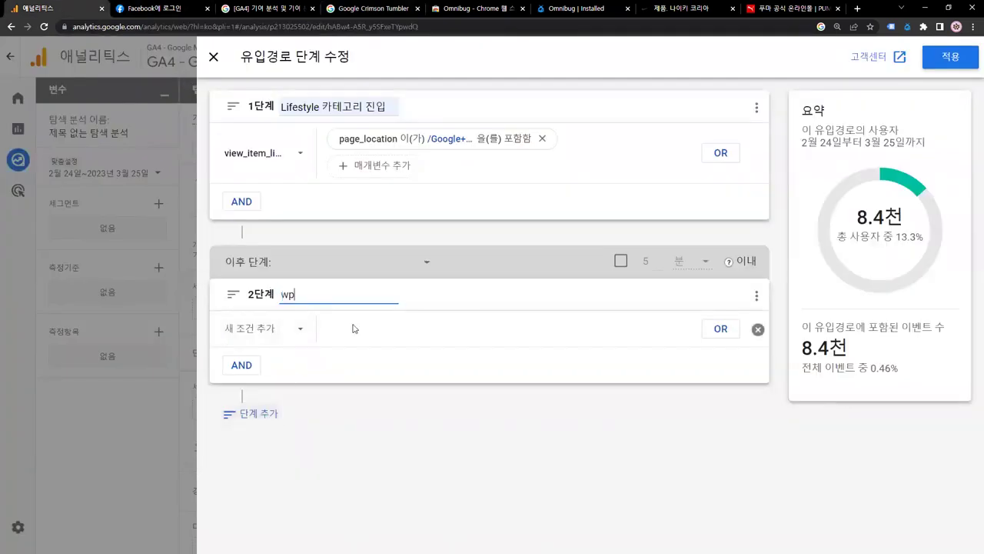
key("BackSpace")
key("BackSpace")
type("제품상세페이지")
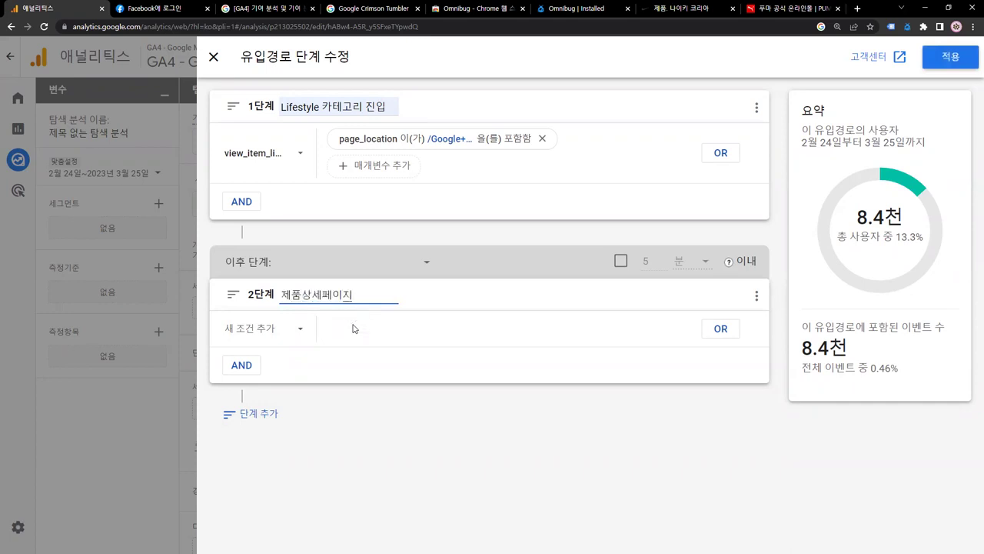
Set the condition of step 2 to the view_item event and add a third funnel step.
left_click(299, 333)
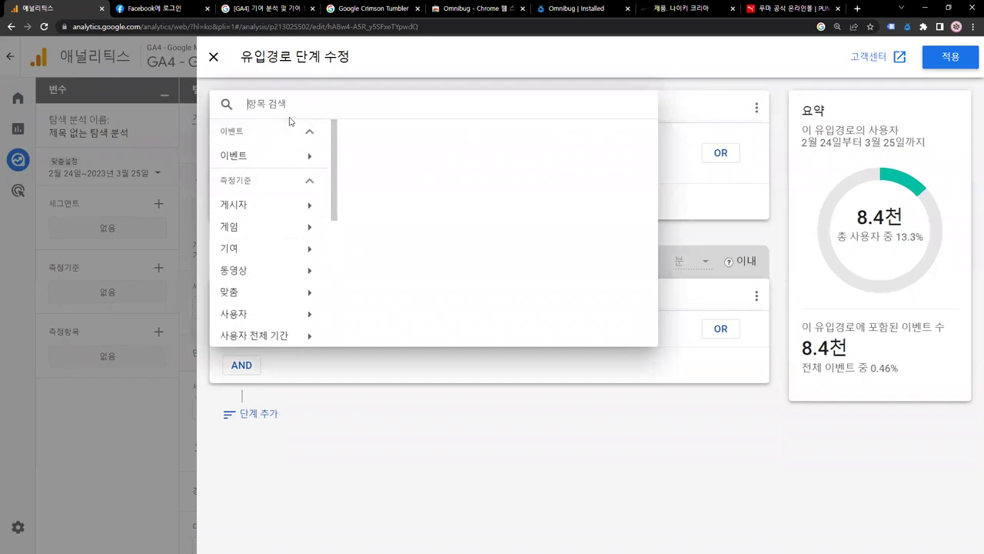
key("ctrl+v")
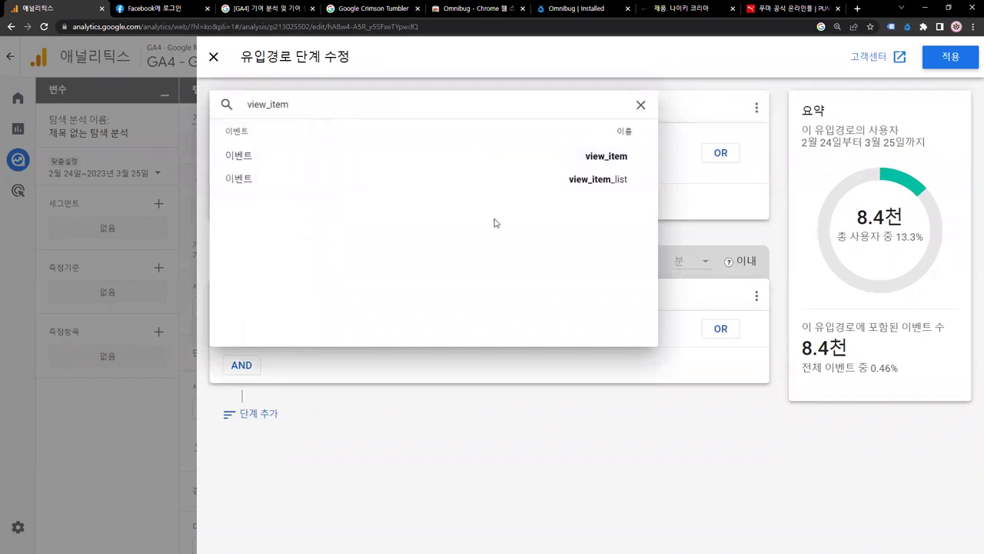
left_click(616, 163)
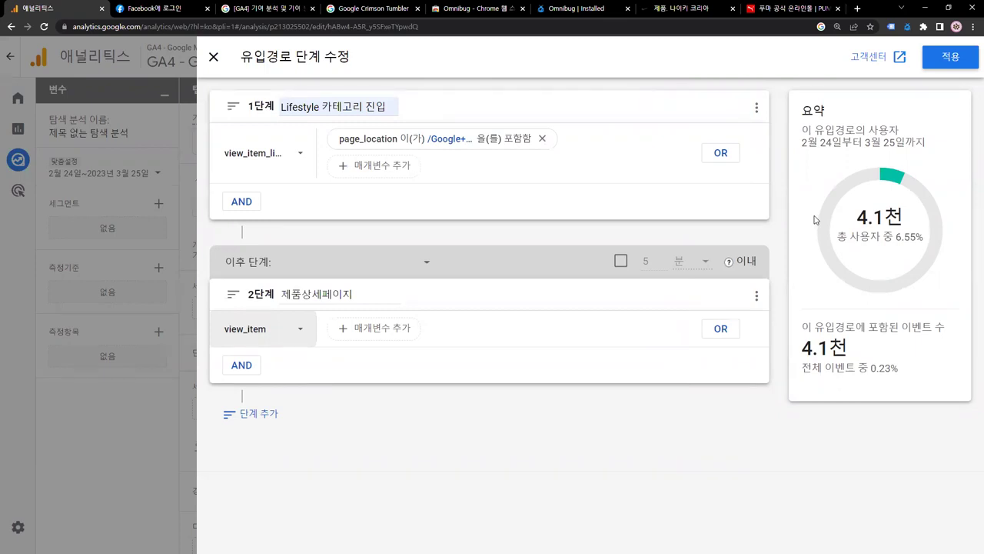
left_click(235, 414)
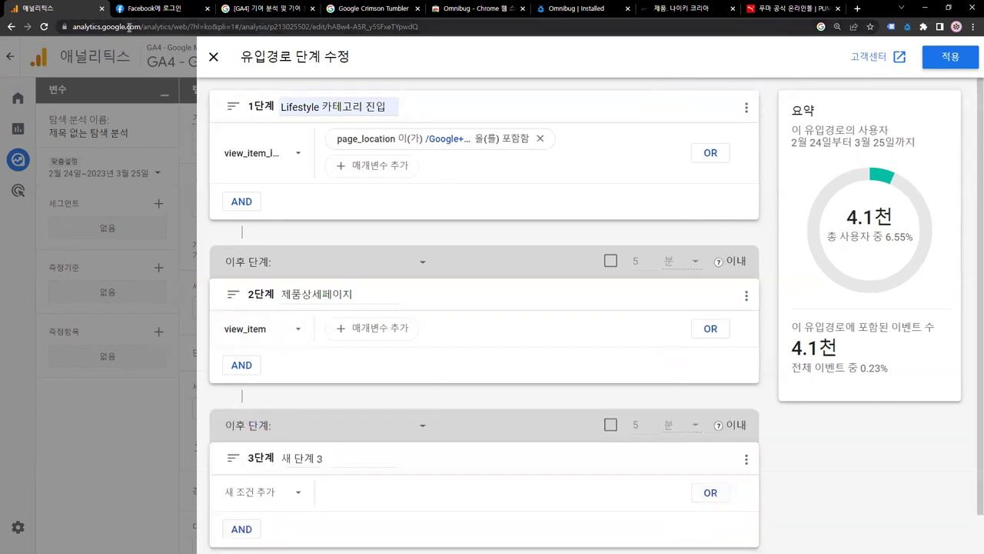
Switch to the store's Google Crimson Tumbler page, clear the Omnibug requests, add the tumbler to the cart and go to the shopping cart.
left_click(382, 11)
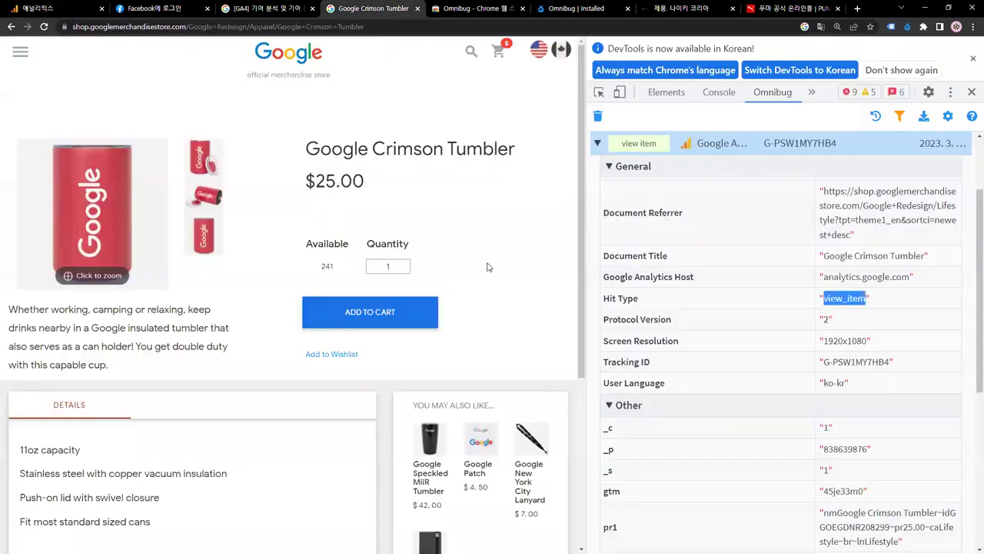
left_click(597, 115)
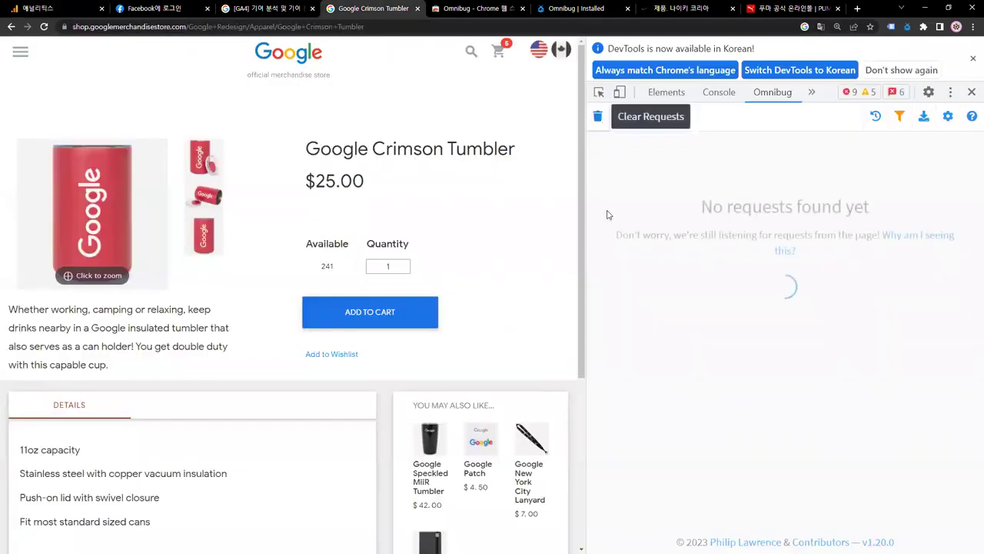
left_click(419, 317)
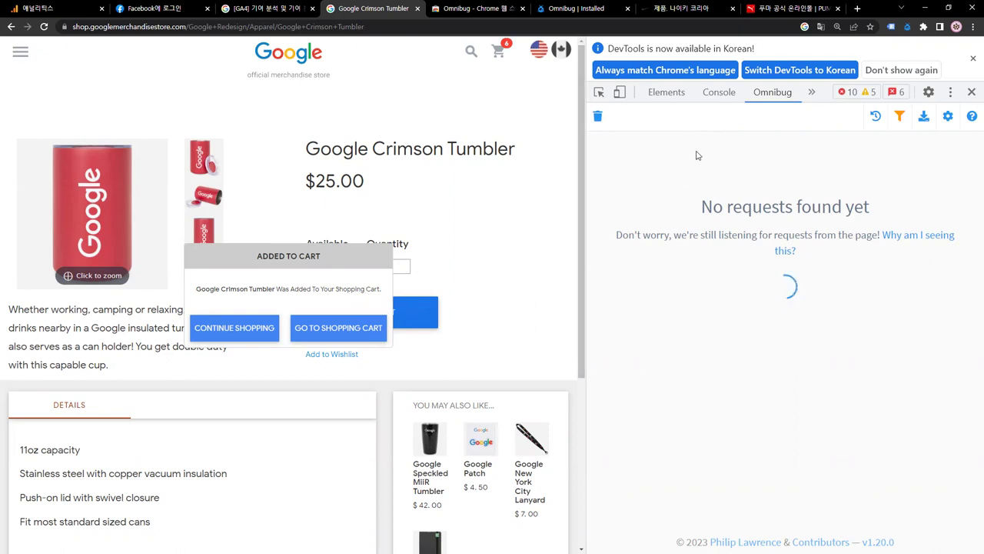
left_click(344, 328)
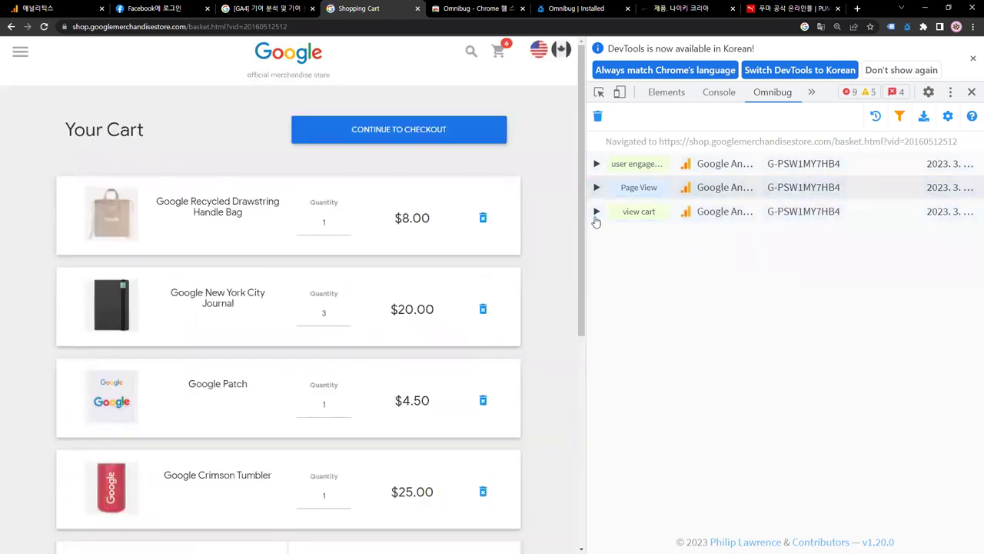
Remove the Google Recycled Drawstring Handle Bag, Google New York City Journal and Google Crimson Tumbler from the cart.
left_click(483, 220)
left_click(482, 221)
left_click(484, 221)
left_click(485, 223)
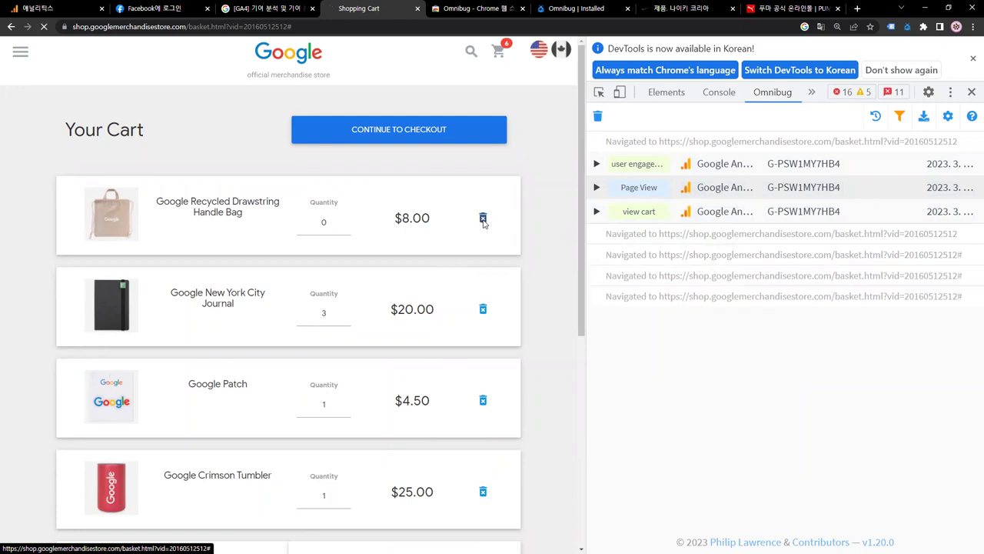
left_click(483, 309)
left_click(483, 309)
left_click(482, 309)
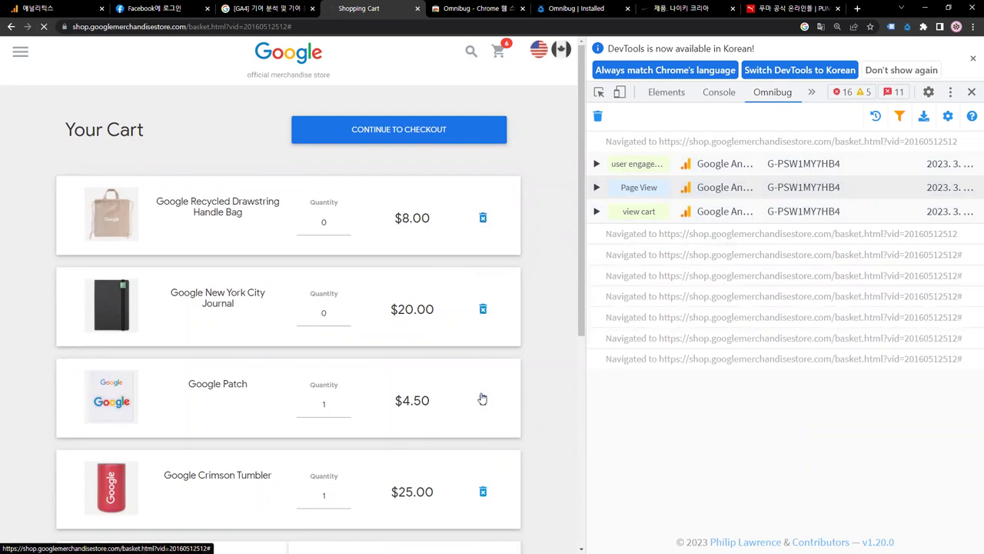
left_click(484, 491)
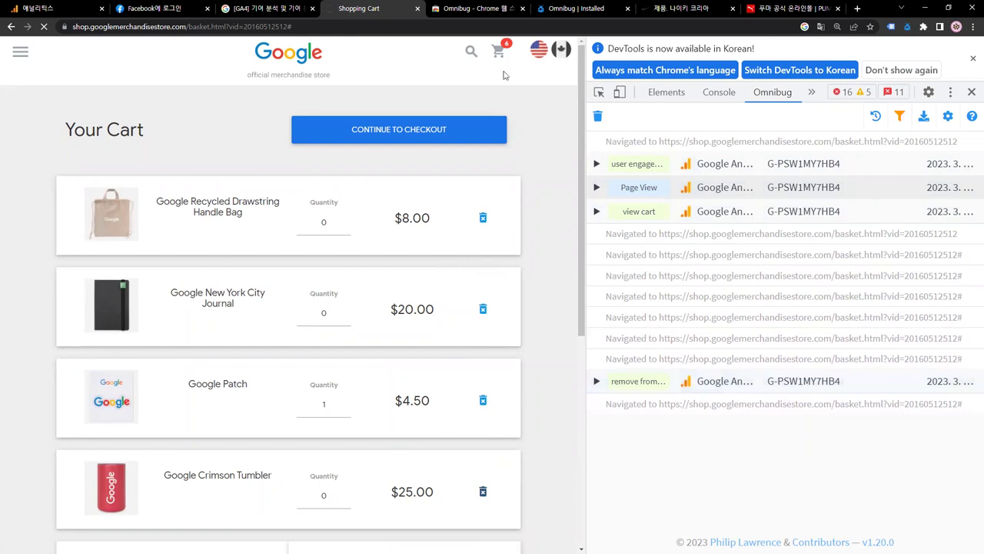
Widen the Omnibug panel until the request rows show their full timestamps.
left_click_drag(586, 92, 856, 101)
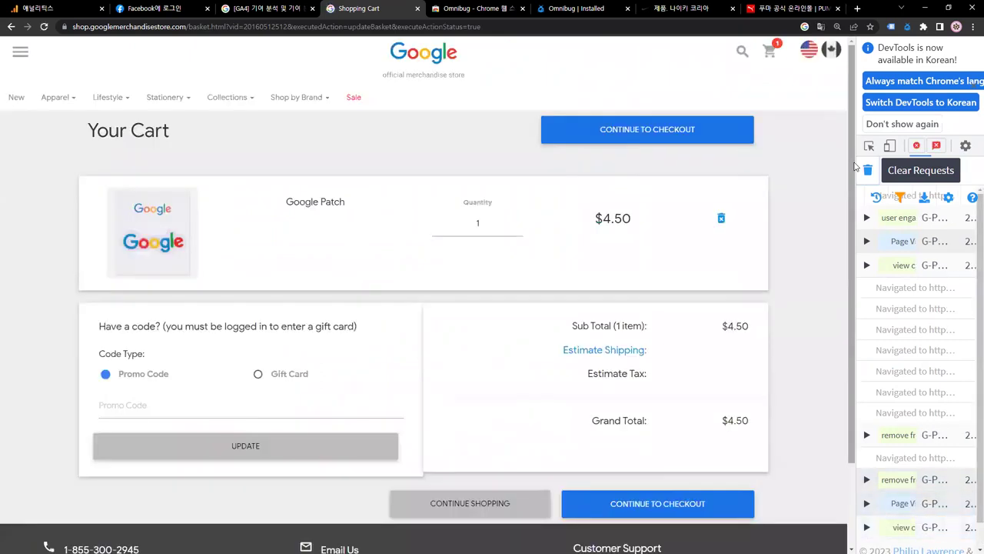
left_click_drag(855, 165, 625, 177)
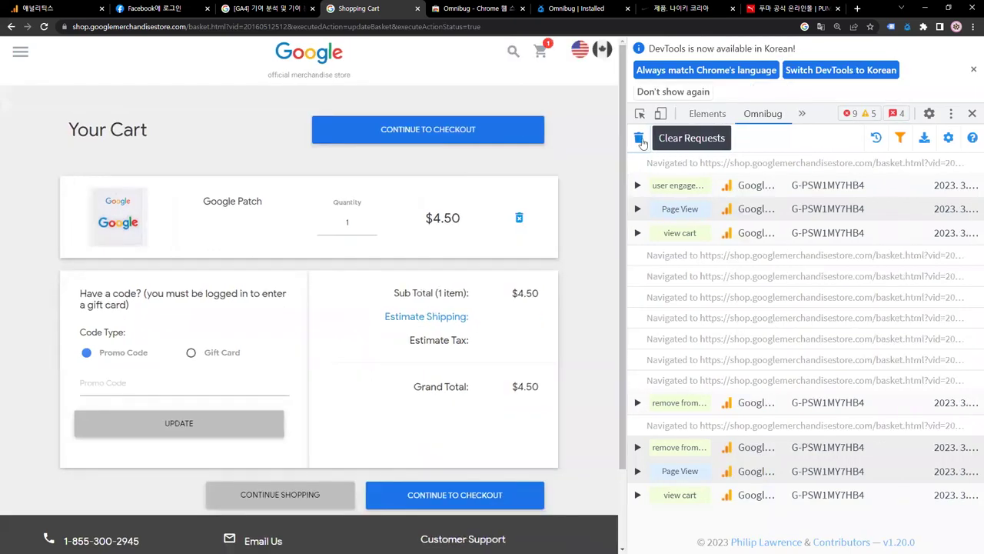
left_click_drag(627, 411, 522, 403)
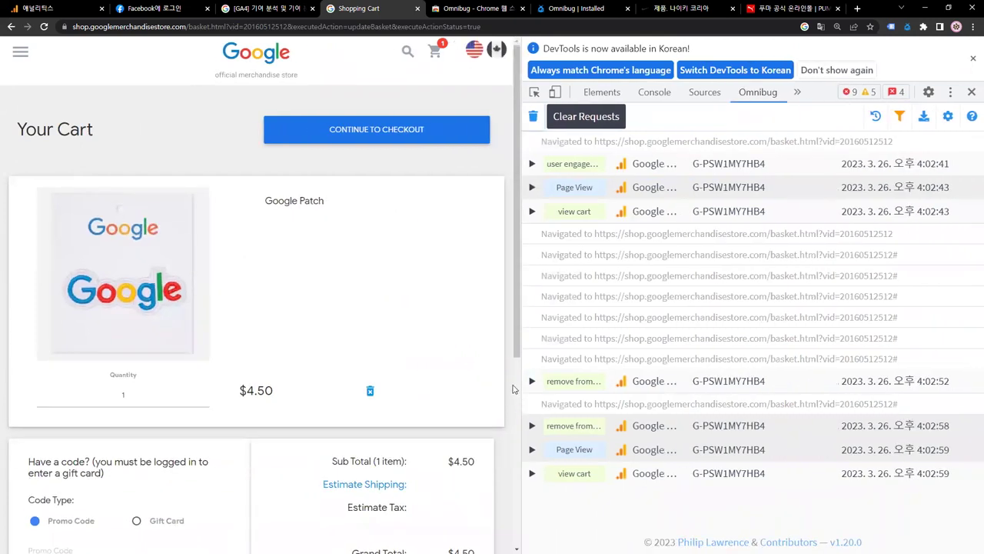
mouse_move(524, 365)
left_mouse_down()
mouse_move(717, 388)
mouse_move(956, 396)
left_mouse_up()
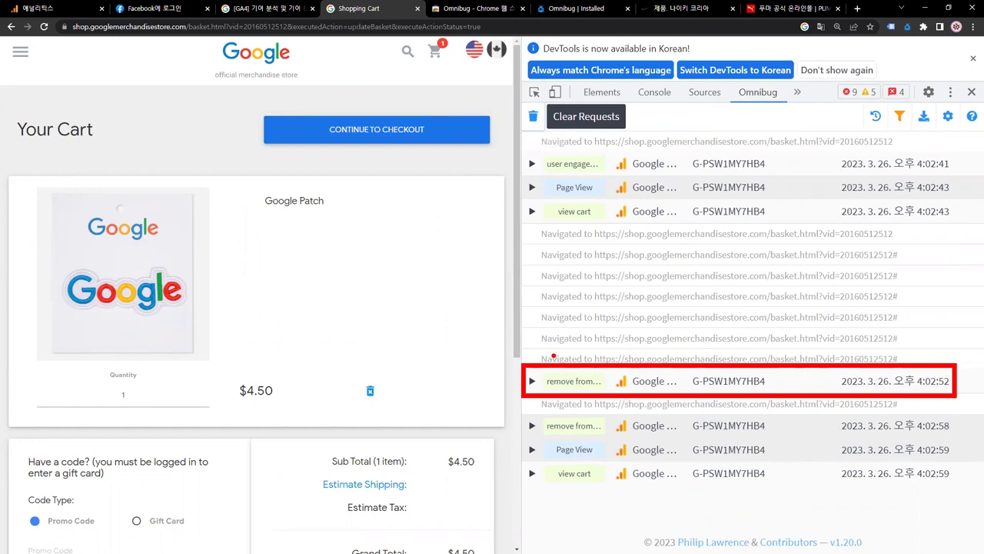
key("Escape")
Expand the first remove from cart request, examine its General and Events parameters, and collapse it.
left_click(532, 382)
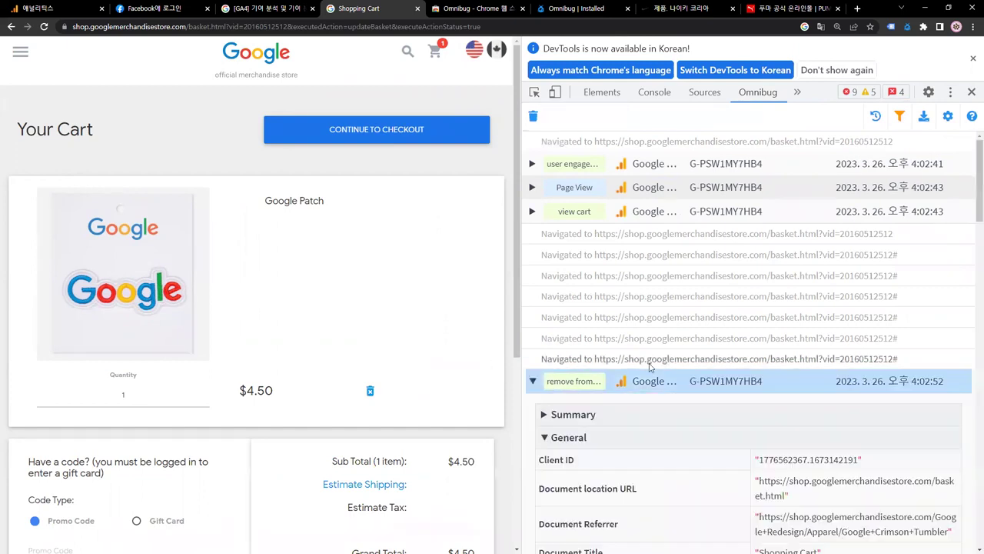
scroll(694, 412, "down", 8)
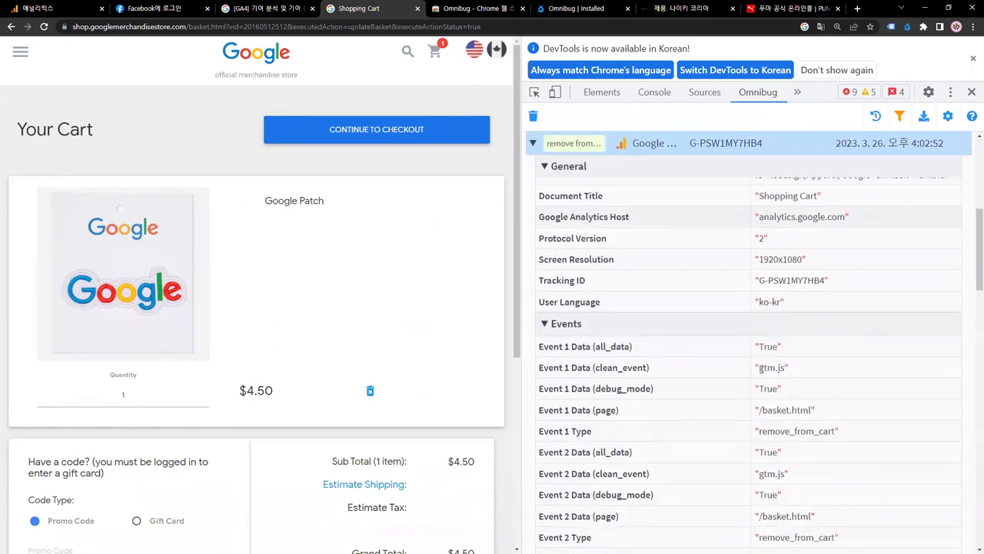
left_click_drag(759, 276, 838, 274)
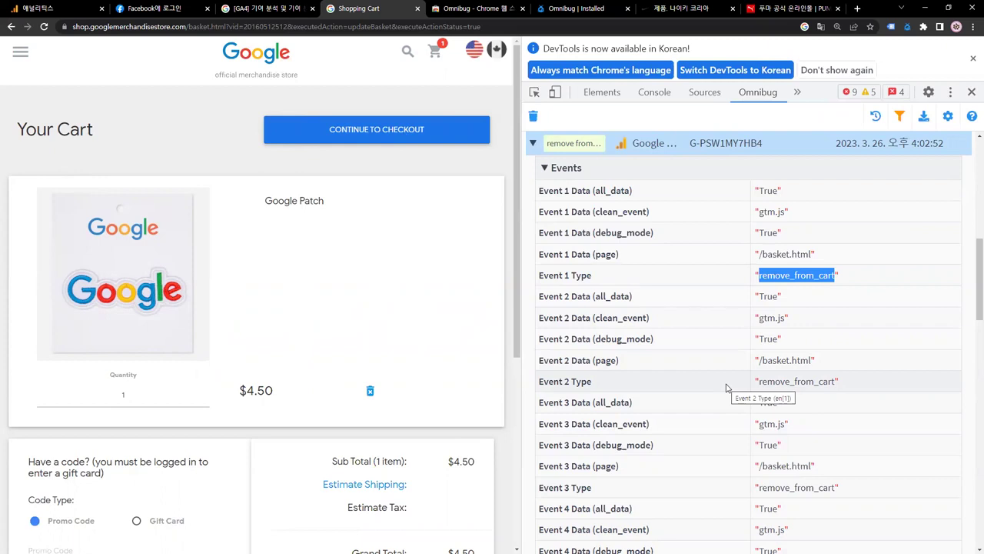
left_click(549, 143)
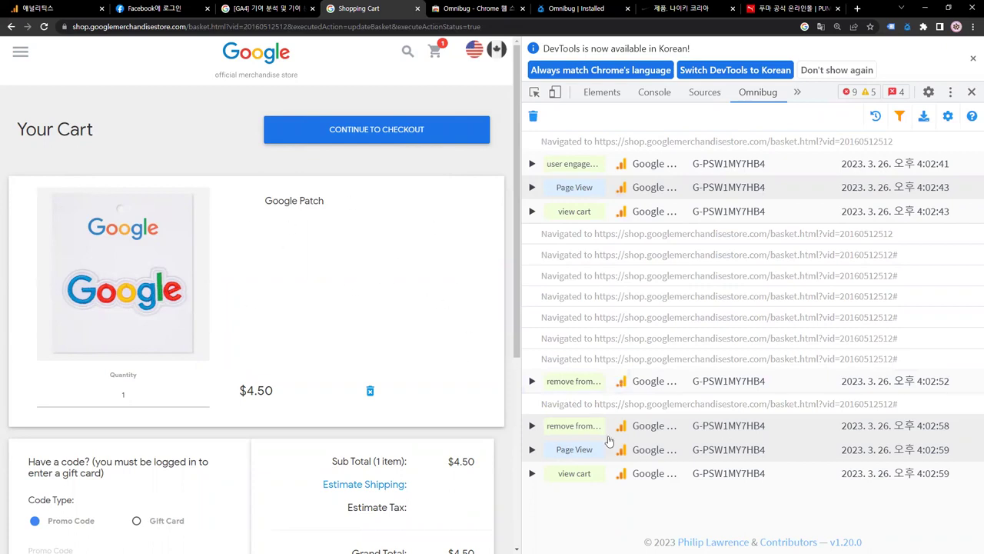
Expand the latest view cart request and copy the event name view_cart from its Hit Type.
left_click(532, 474)
scroll(652, 328, "down", 5)
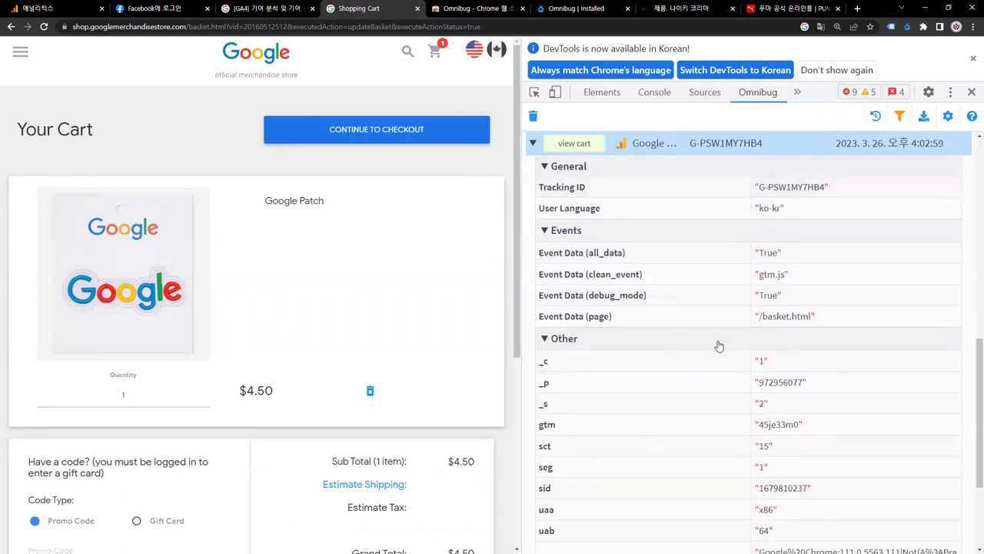
scroll(716, 346, "down", 2)
scroll(716, 345, "up", 3)
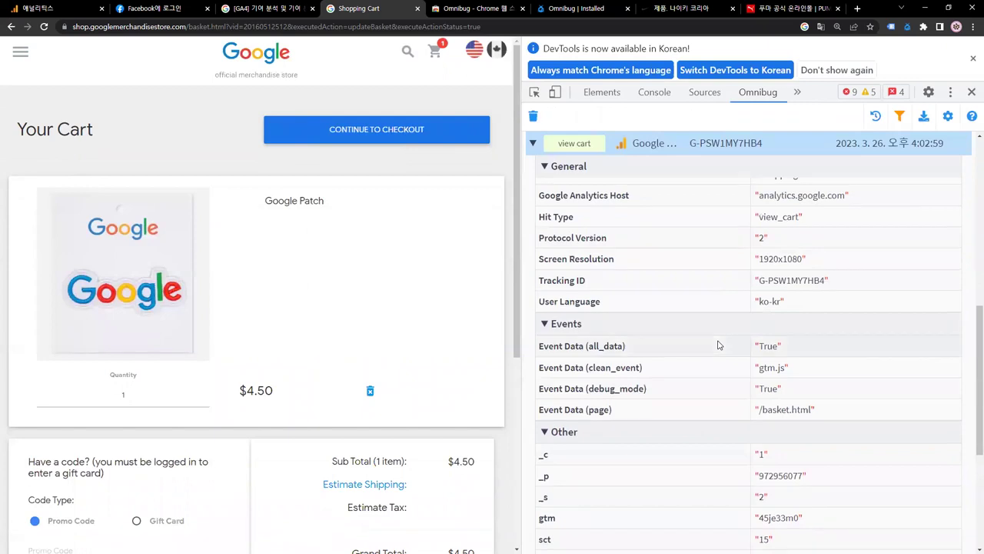
scroll(717, 346, "up", 1)
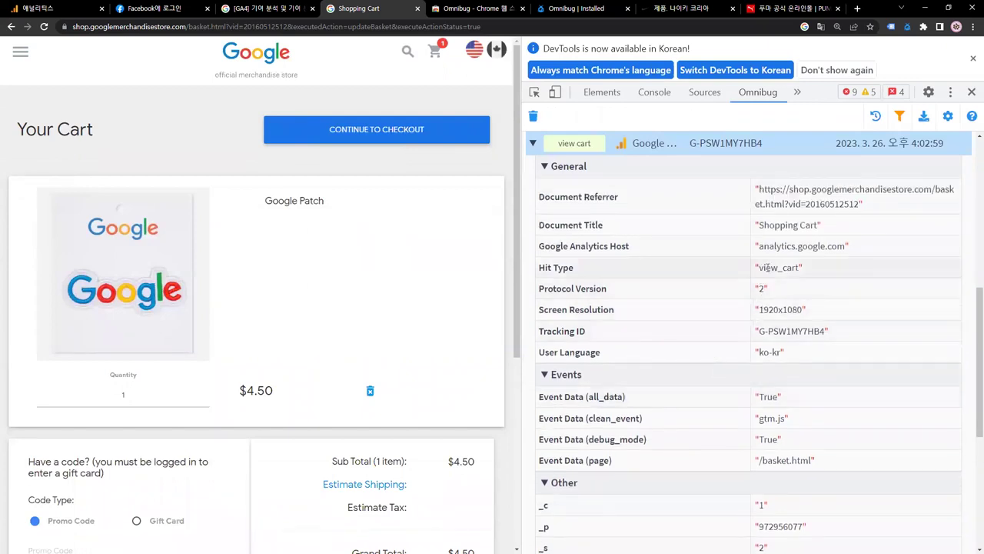
double_click(767, 266)
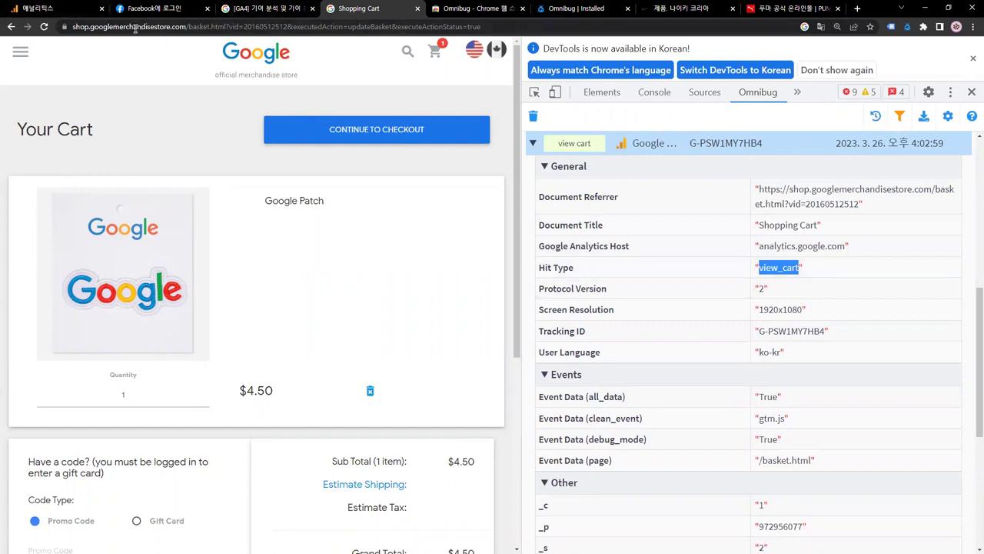
Switch back to the Google Analytics funnel editor and name step 3 장바구니추가.
left_click(58, 10)
scroll(335, 436, "down", 1)
left_click(323, 416)
left_click_drag(325, 416, 281, 425)
type("장바구니채")
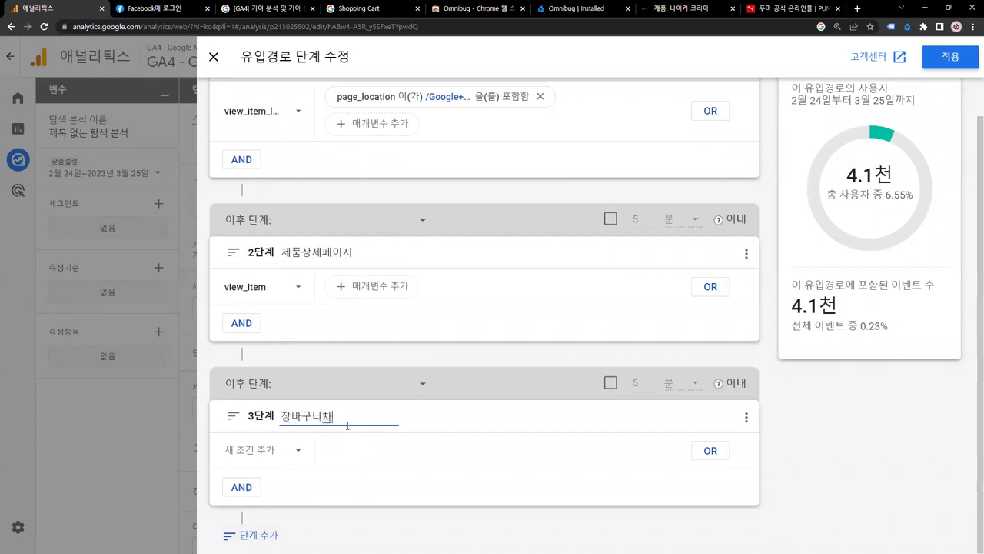
type("추가")
Set the condition of step 3 to the view_cart event.
left_click(301, 450)
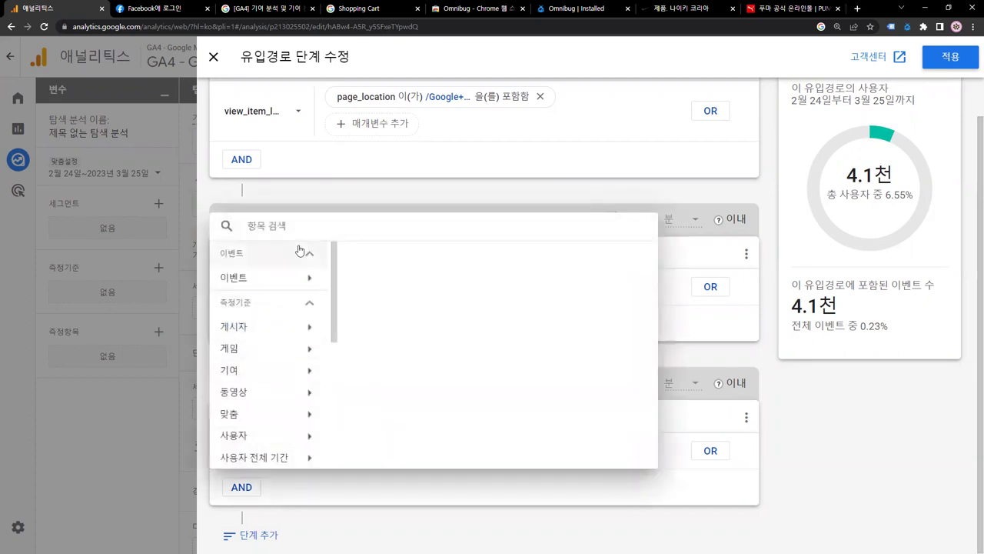
type("view_cart")
left_click(589, 281)
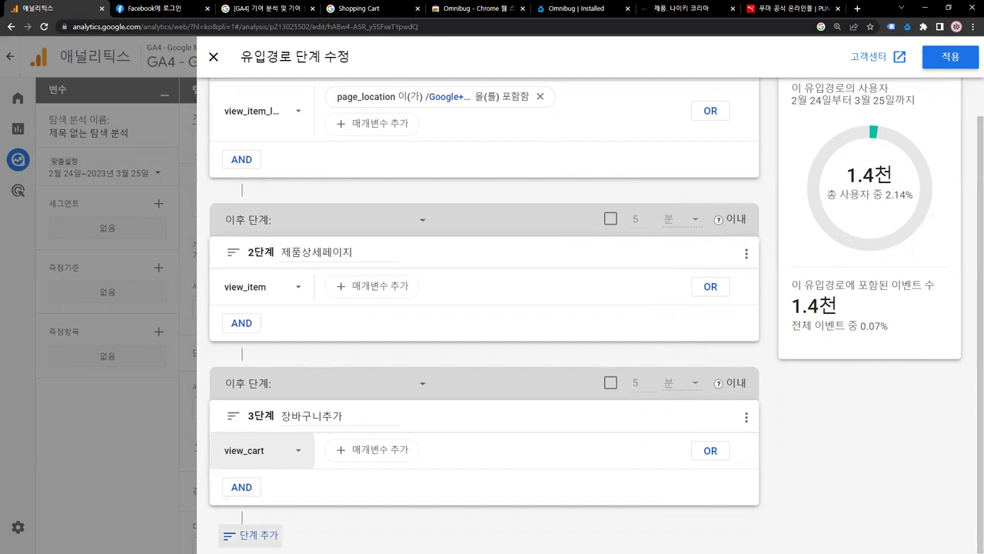
Add a fourth funnel step and name it 구매.
left_click(239, 534)
scroll(345, 346, "down", 2)
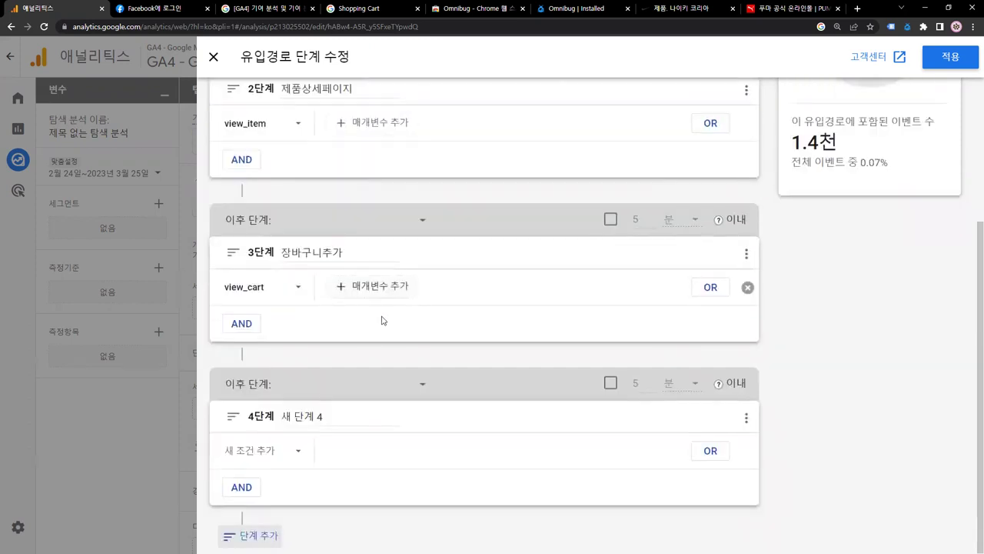
left_click(376, 414)
key("BackSpace")
key("BackSpace")
key("BackSpace")
key("BackSpace")
type("구매")
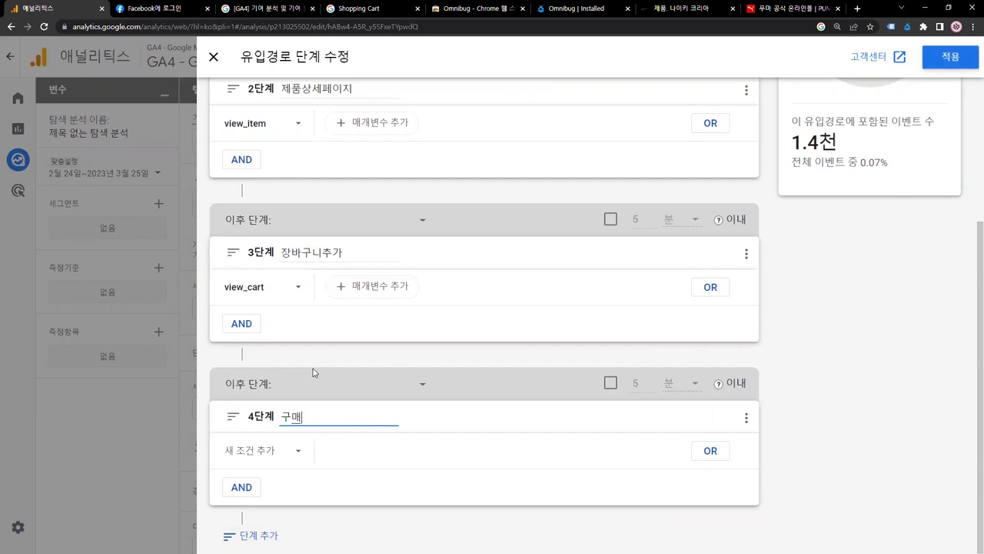
Set the condition of step 4 to the purchase event and apply the edited funnel steps.
left_click(299, 451)
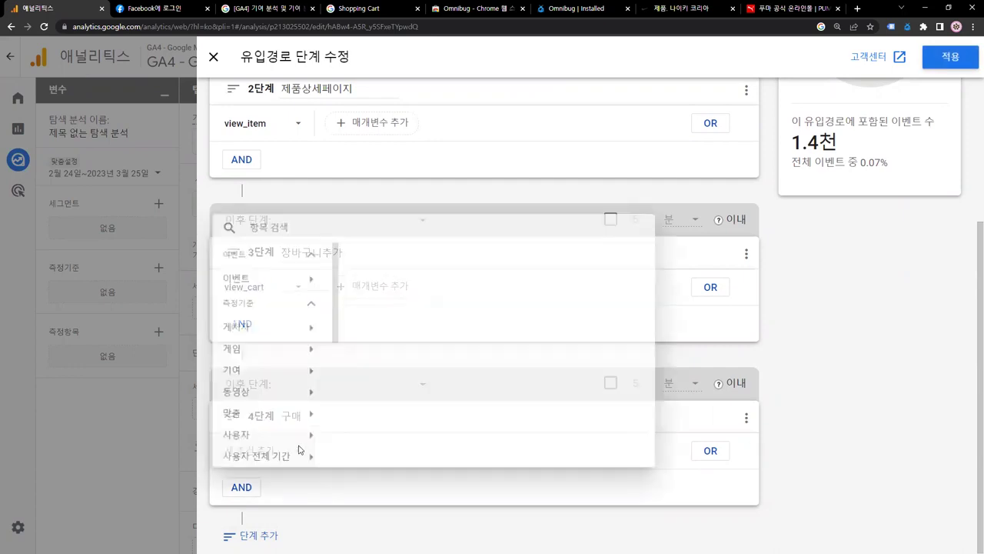
type("조")
key("BackSpace")
type("purchs")
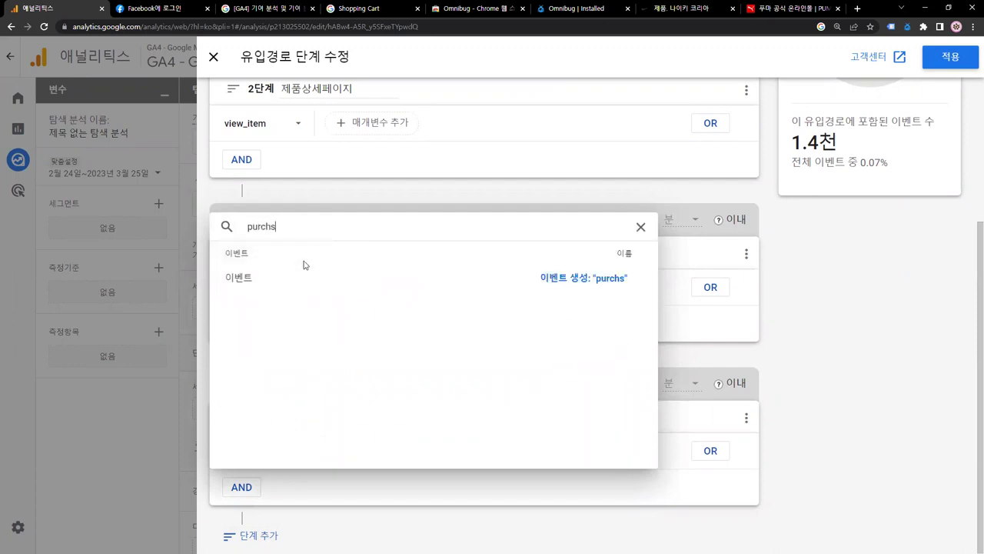
key("BackSpace")
type("ase")
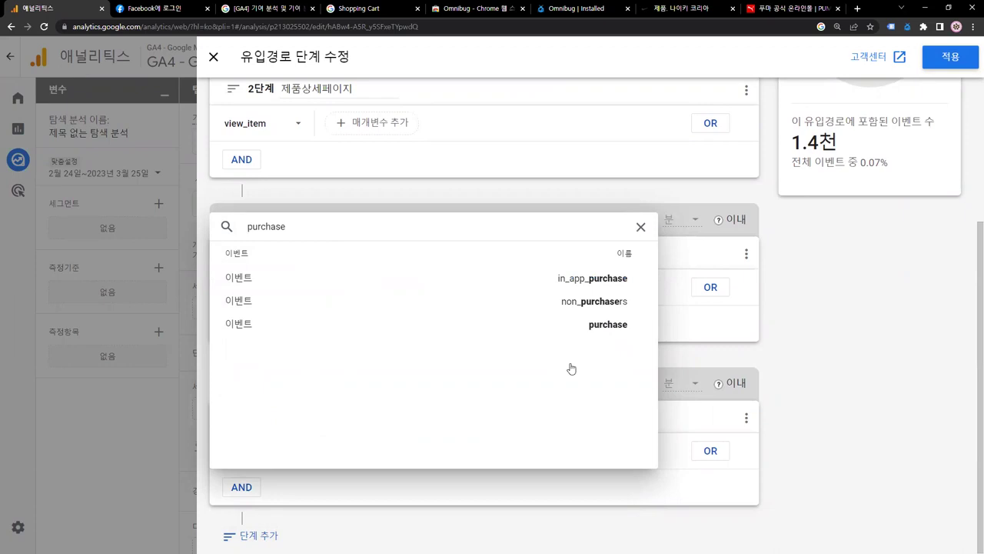
left_click(630, 330)
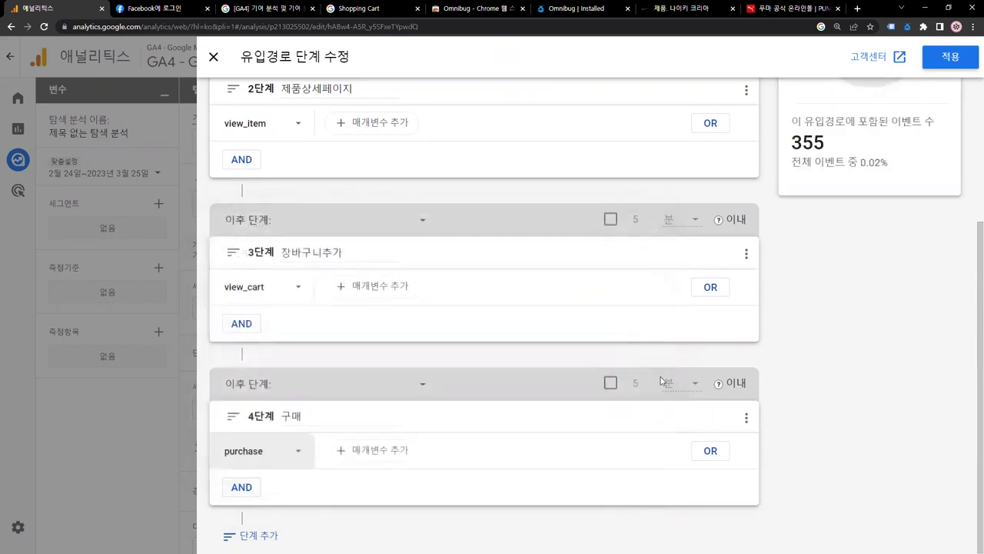
scroll(925, 181, "up", 3)
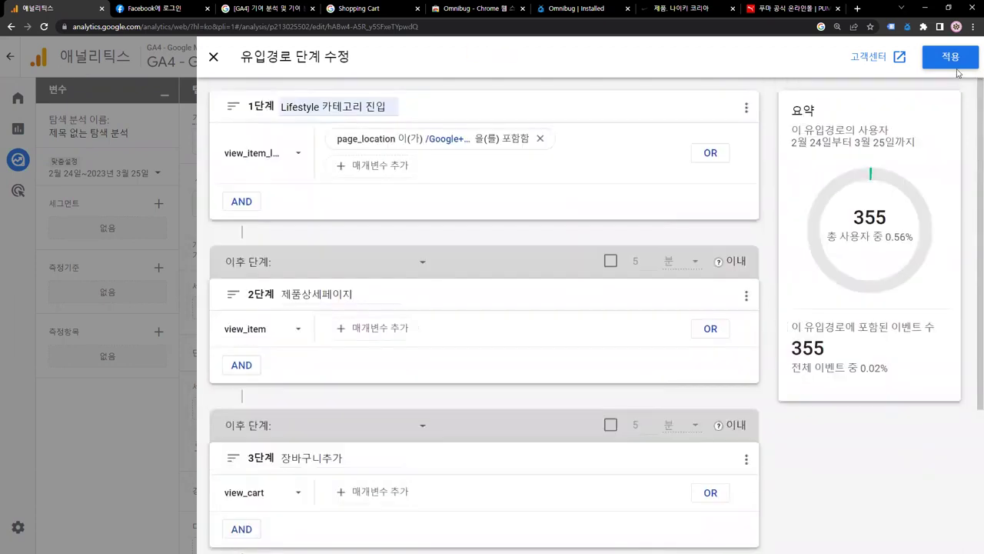
left_click(951, 58)
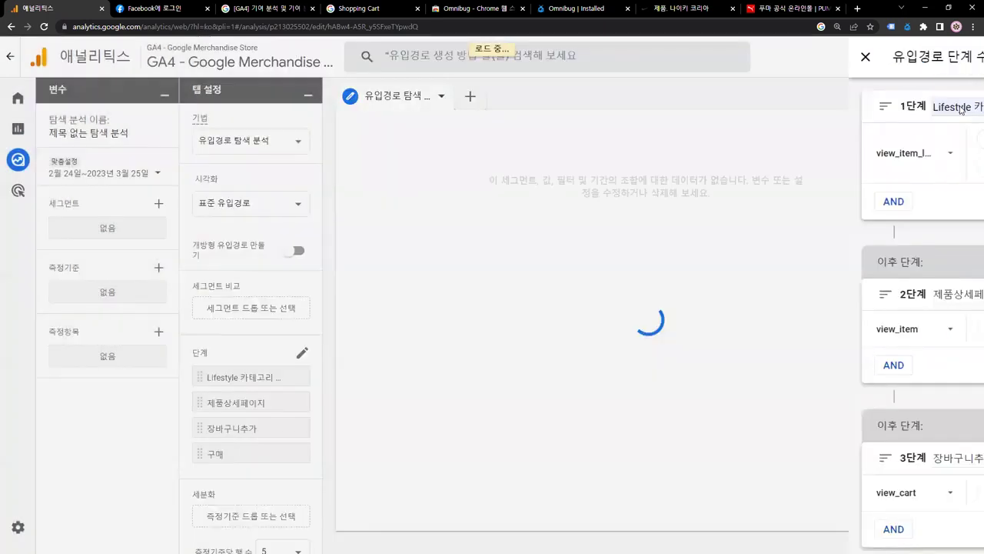